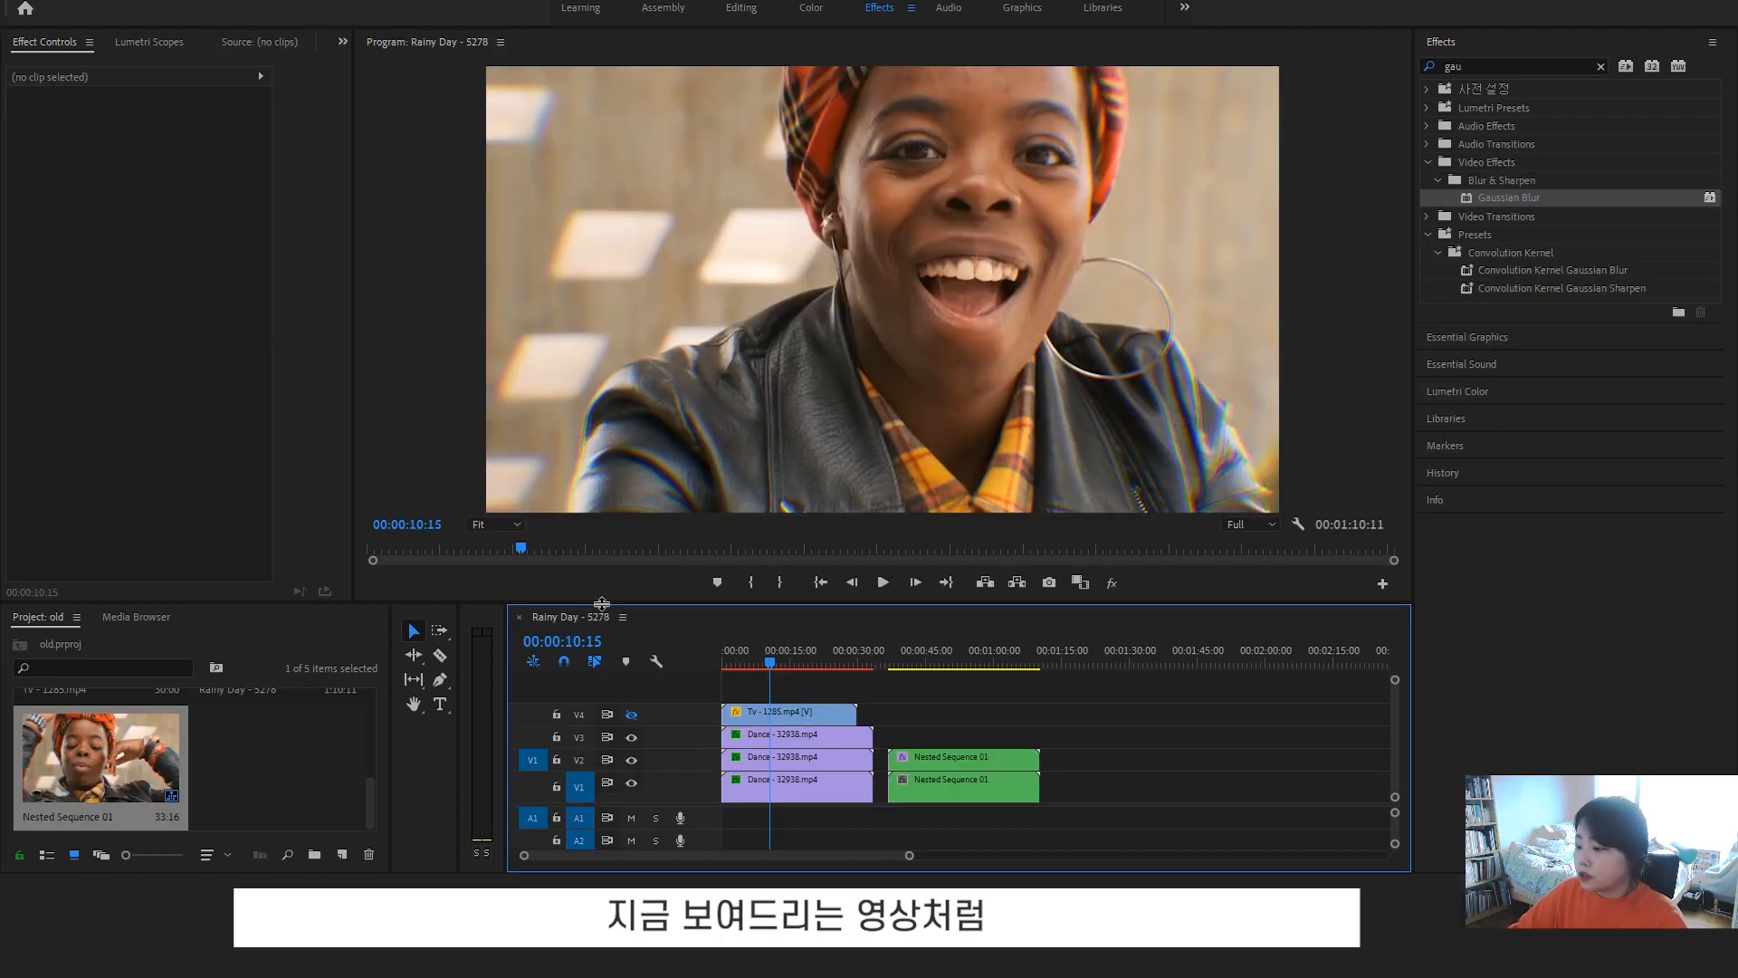
pyautogui.moveTo(604, 599); pyautogui.dragTo(614, 795)
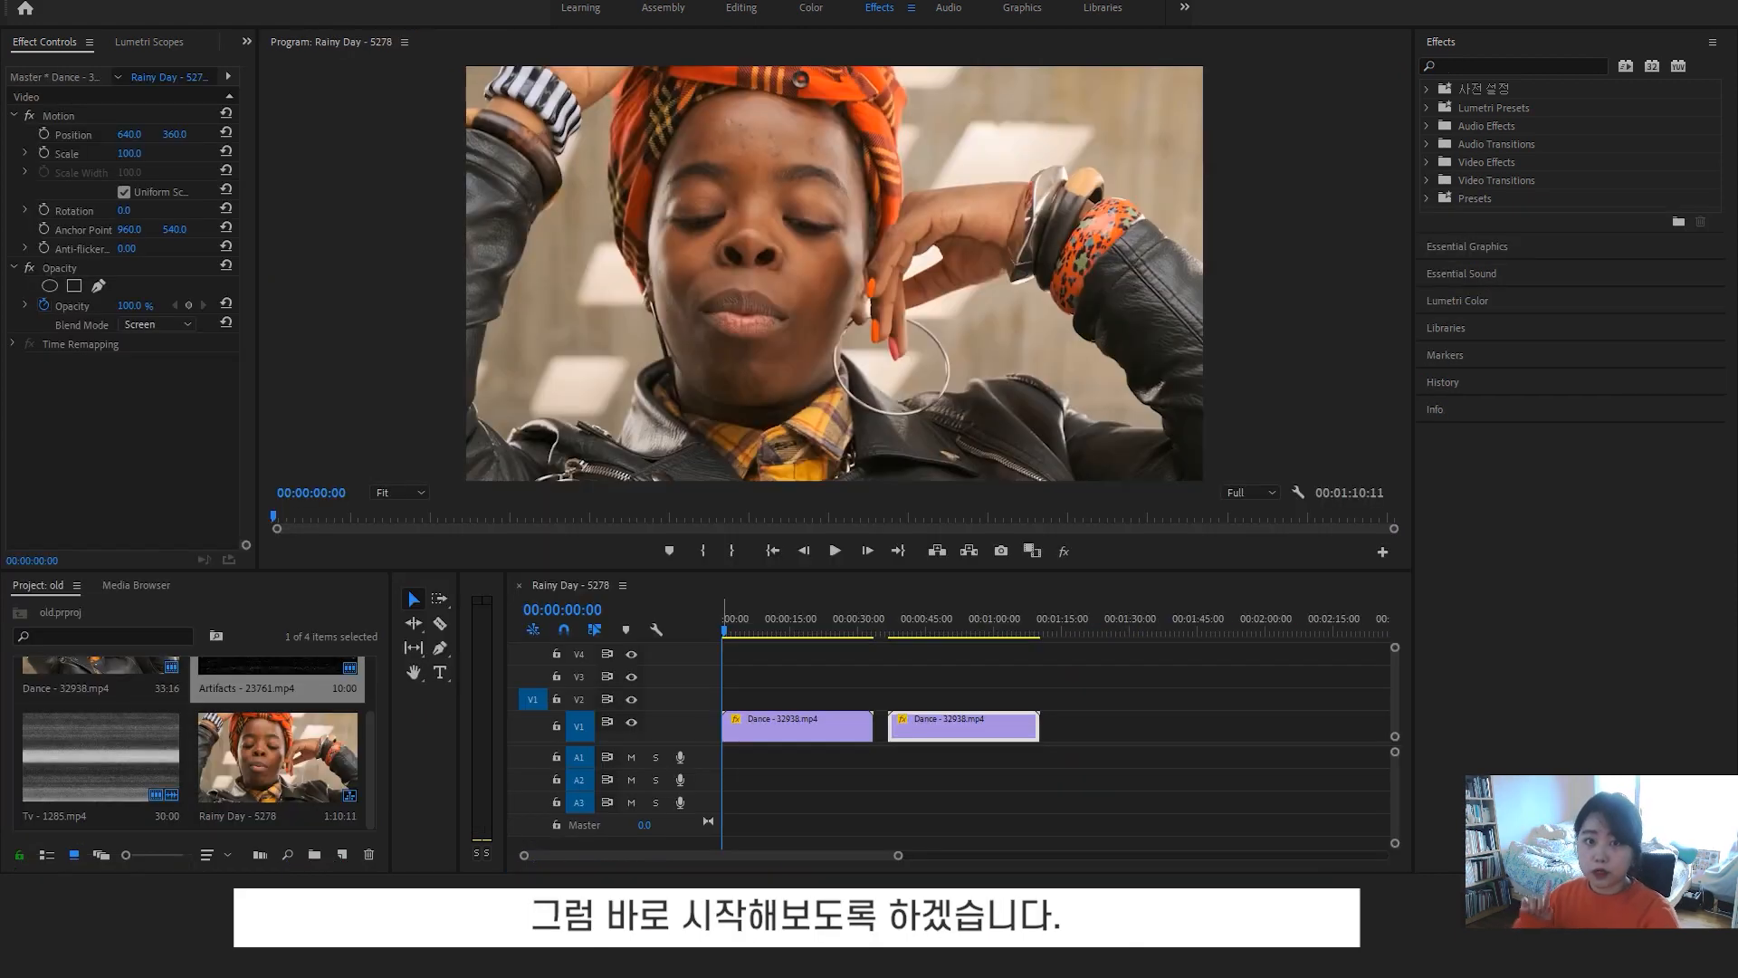
pyautogui.click(702, 625)
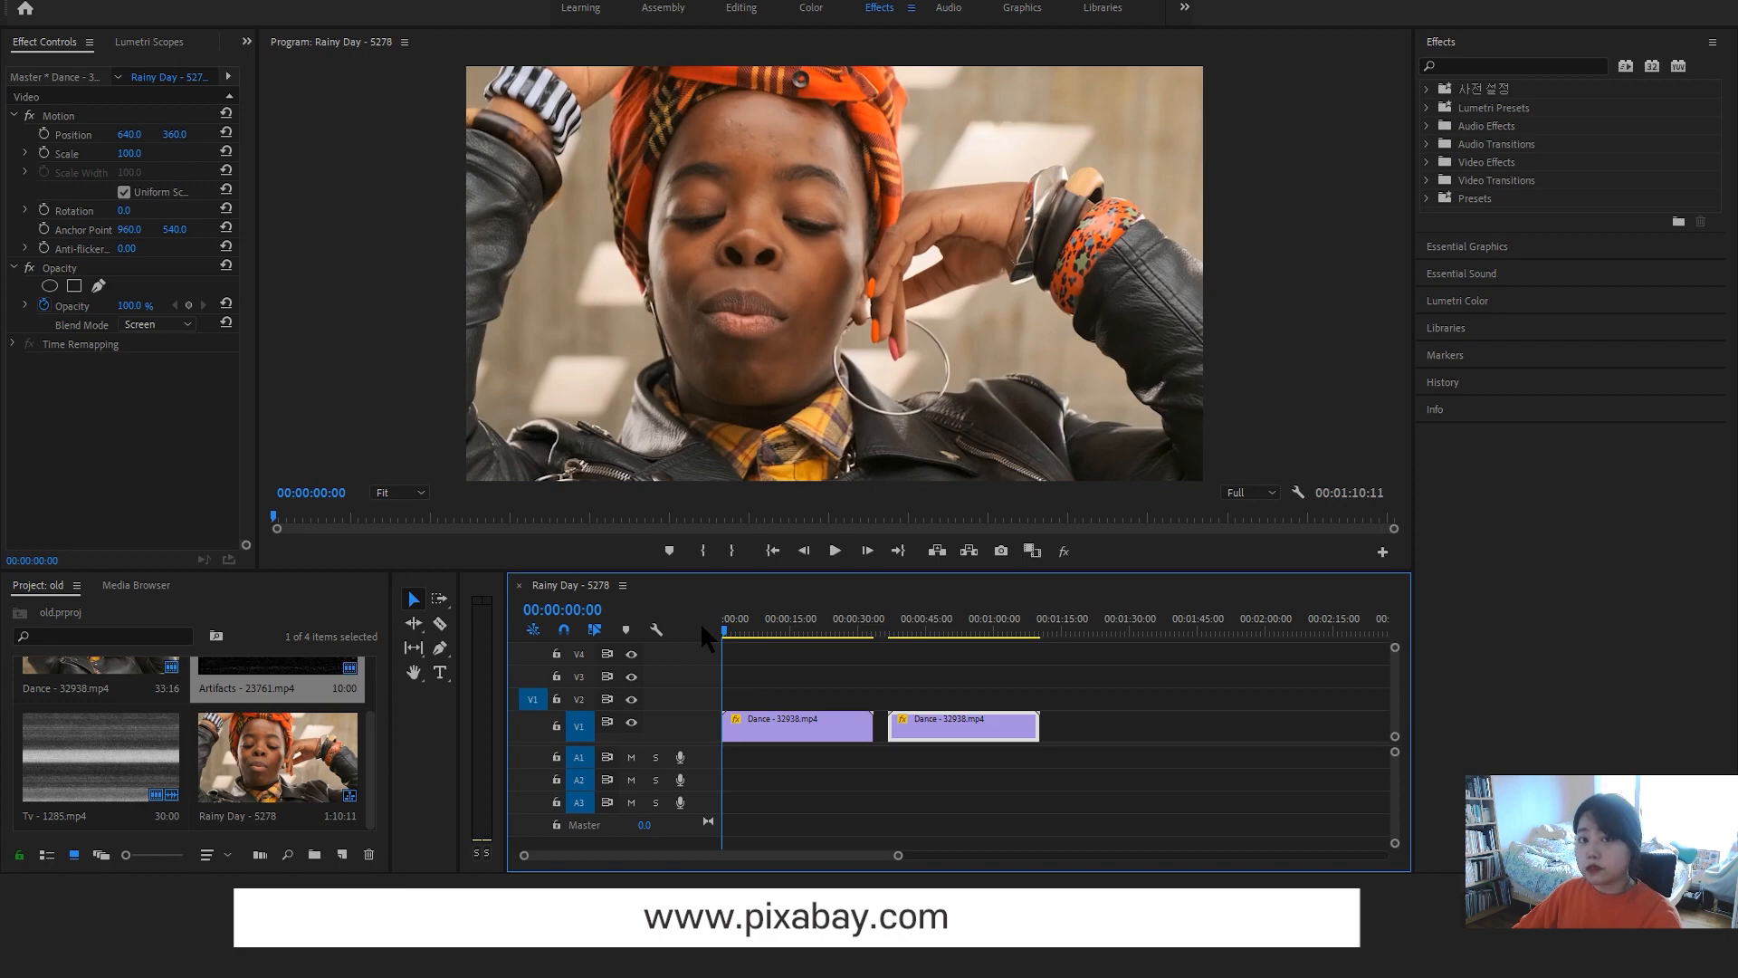
pyautogui.moveTo(724, 624)
pyautogui.mouseDown()
pyautogui.moveTo(776, 626)
pyautogui.moveTo(717, 636)
pyautogui.mouseUp()
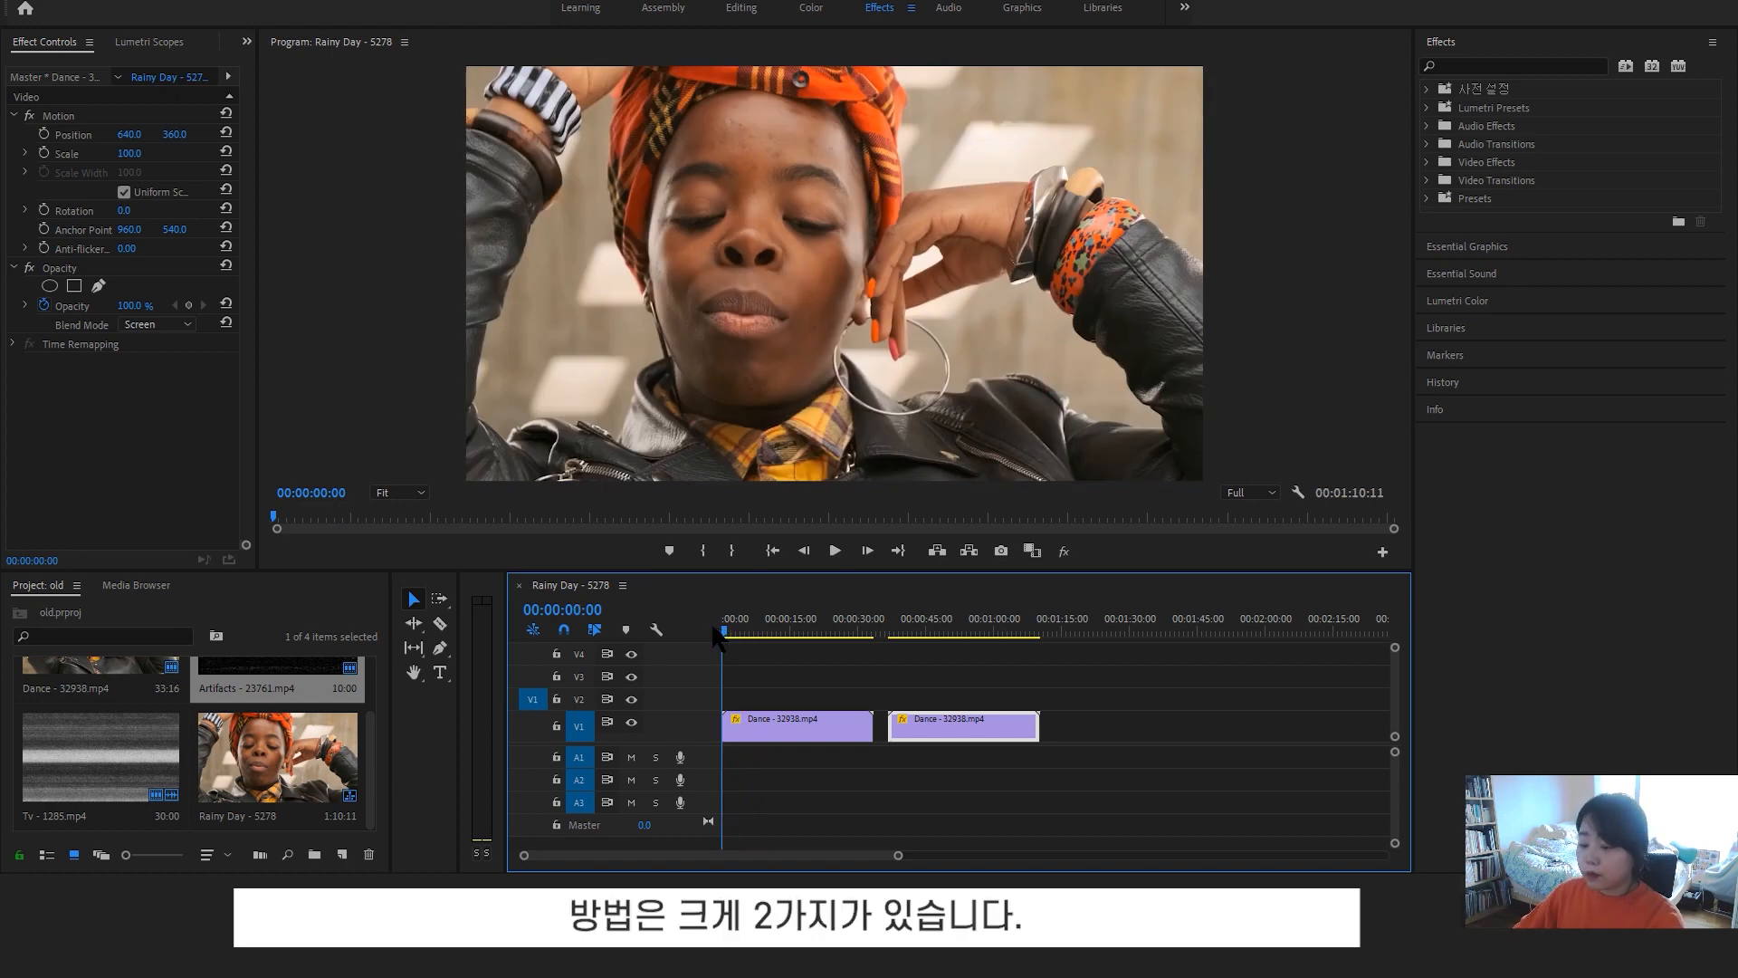
# Apply the Channel Mixer video effect to the first dance clip on V1 and duplicate that clip onto V2 and V3
pyautogui.click(1470, 66)
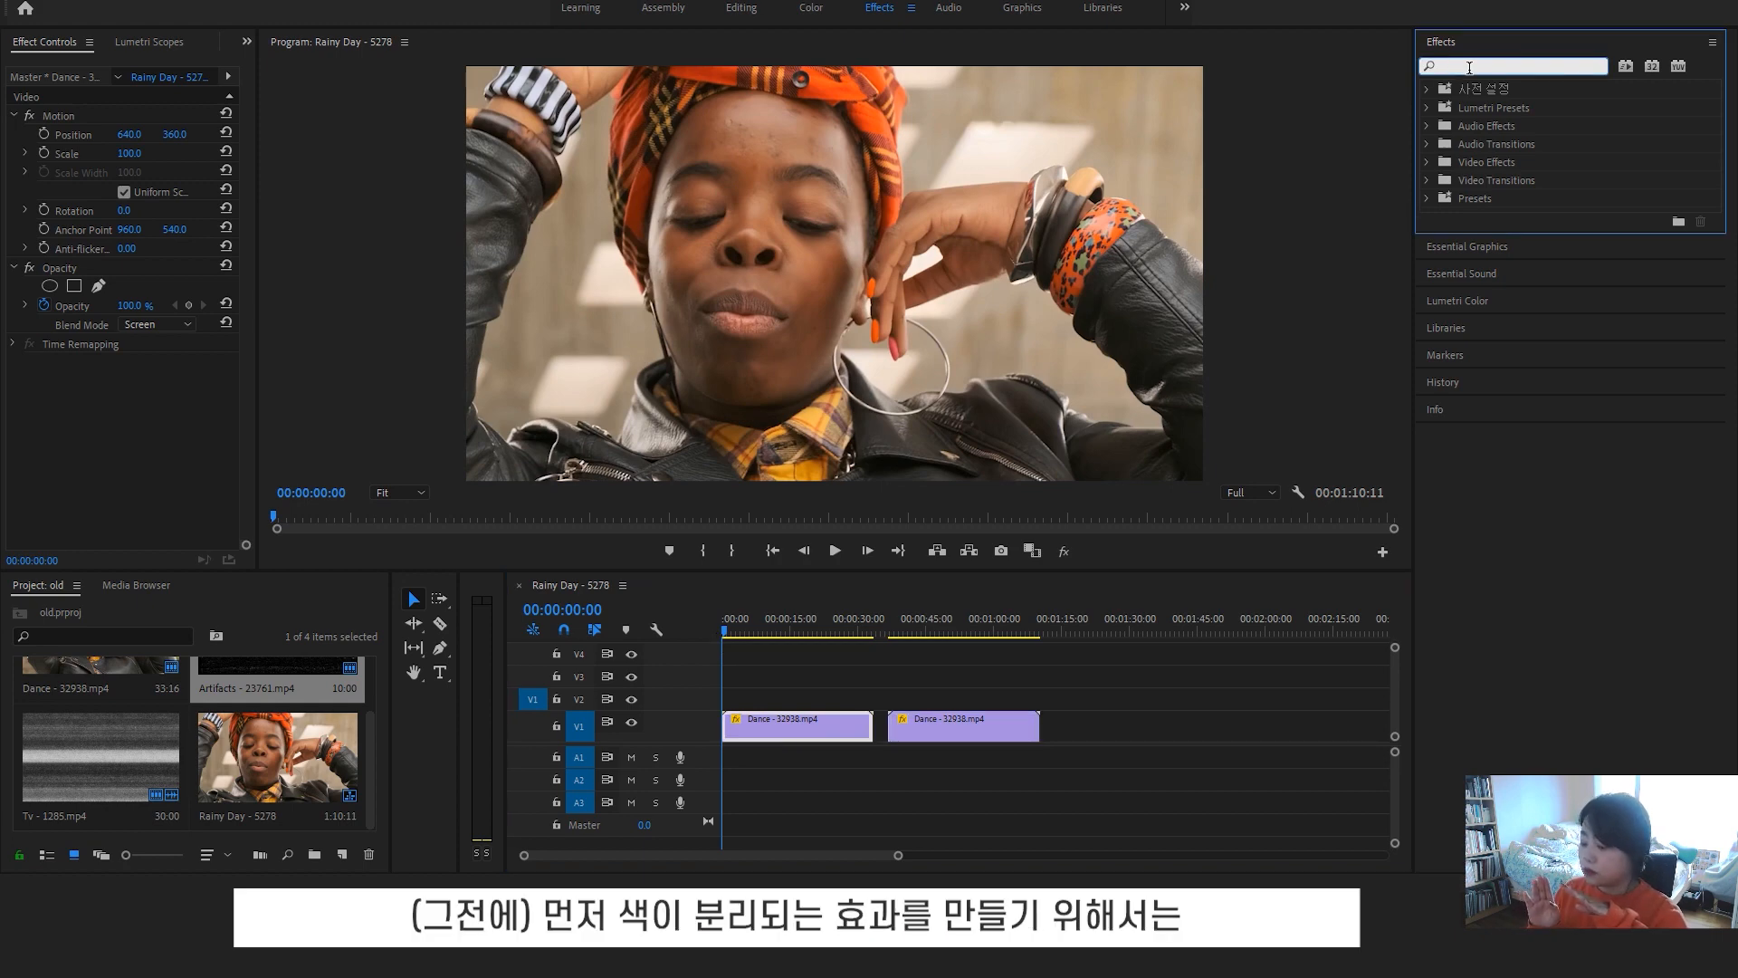
pyautogui.write('channel mixer')
pyautogui.moveTo(1521, 215); pyautogui.dragTo(827, 730)
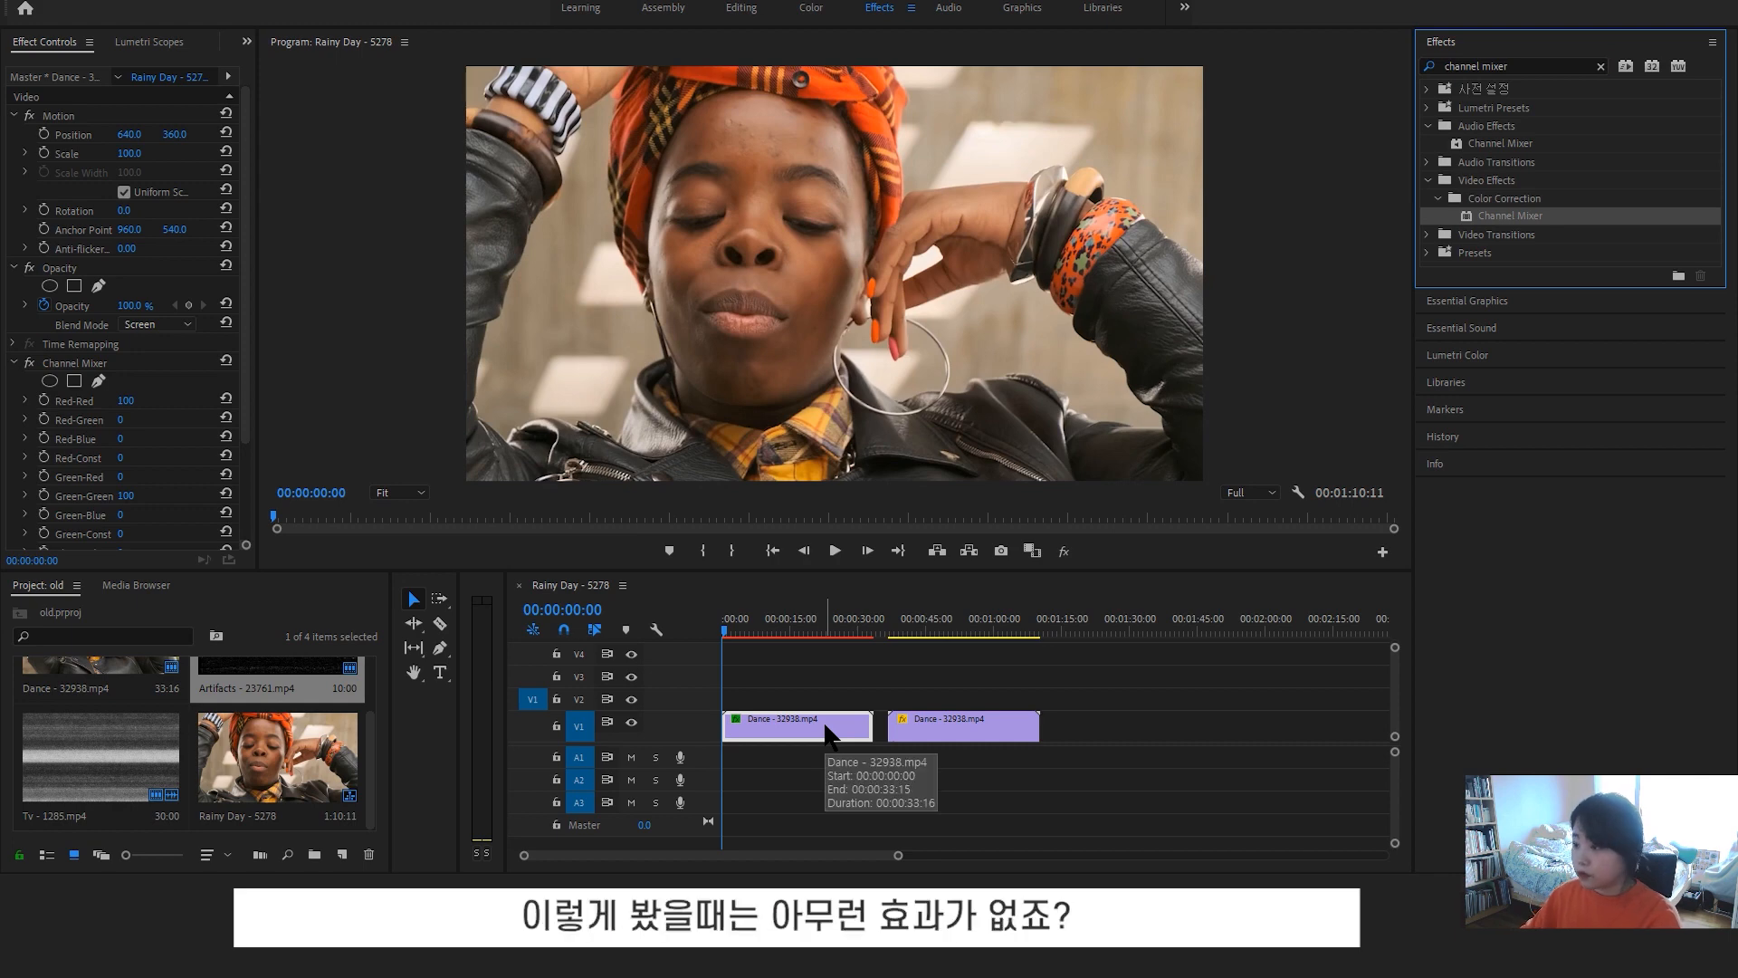
pyautogui.scroll(-3, 193, 272)
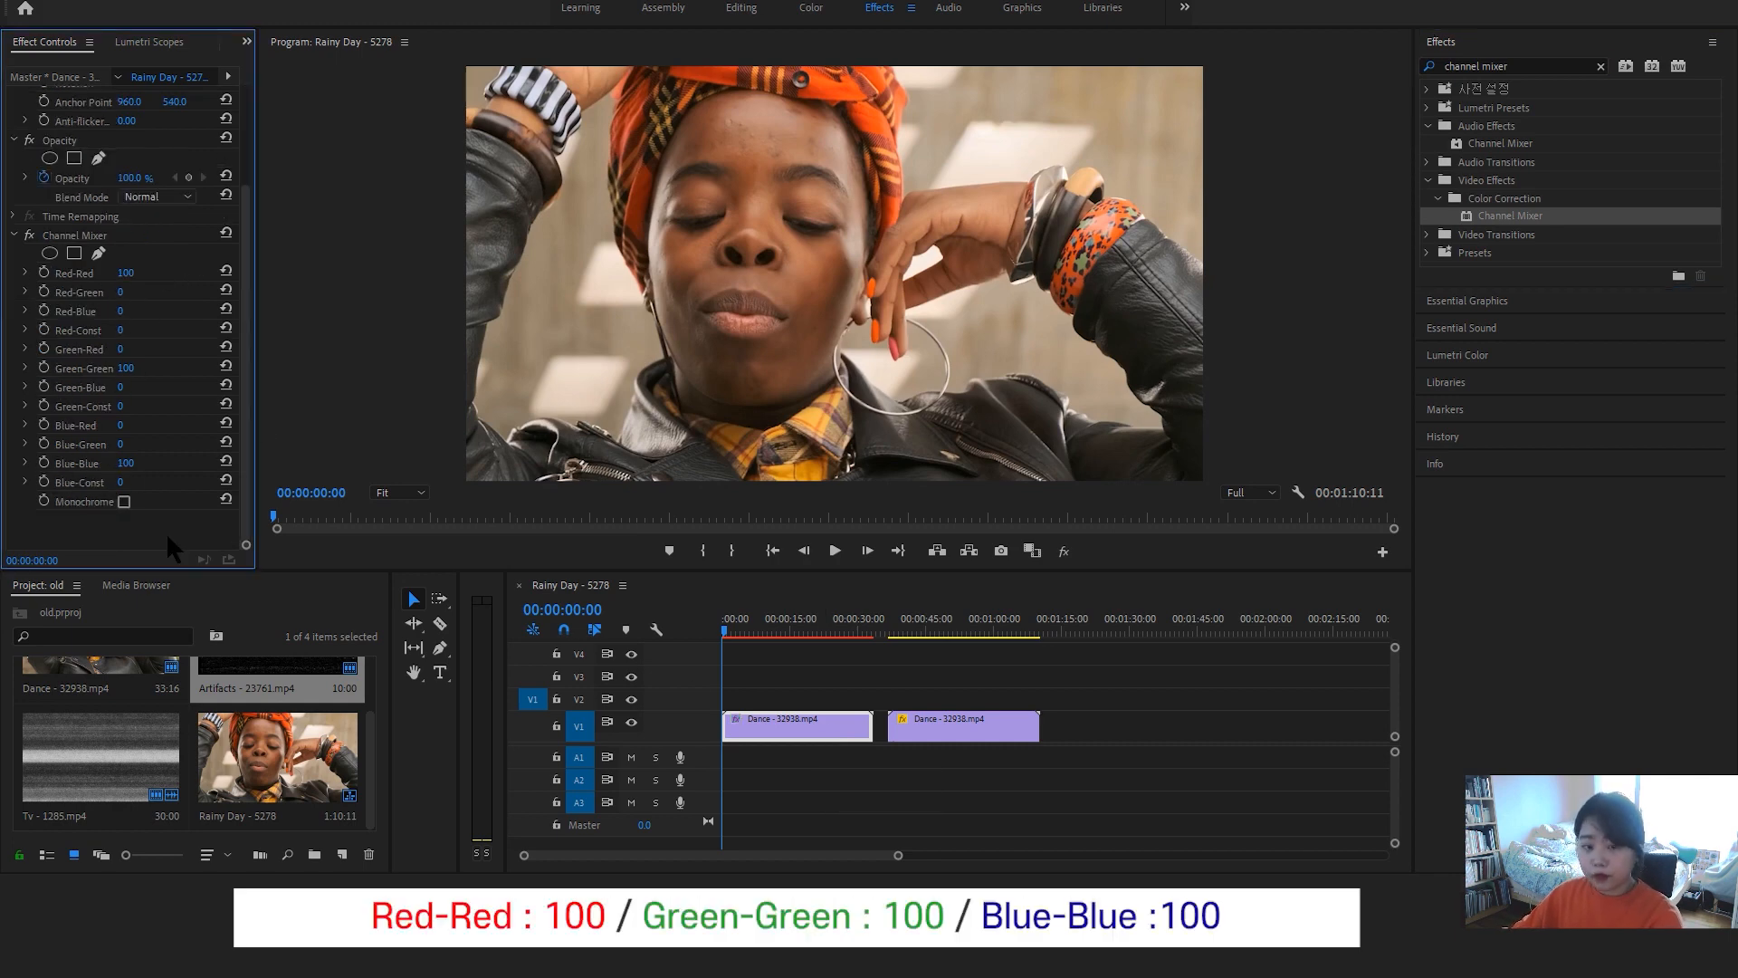
pyautogui.moveTo(826, 727); pyautogui.dragTo(829, 678)
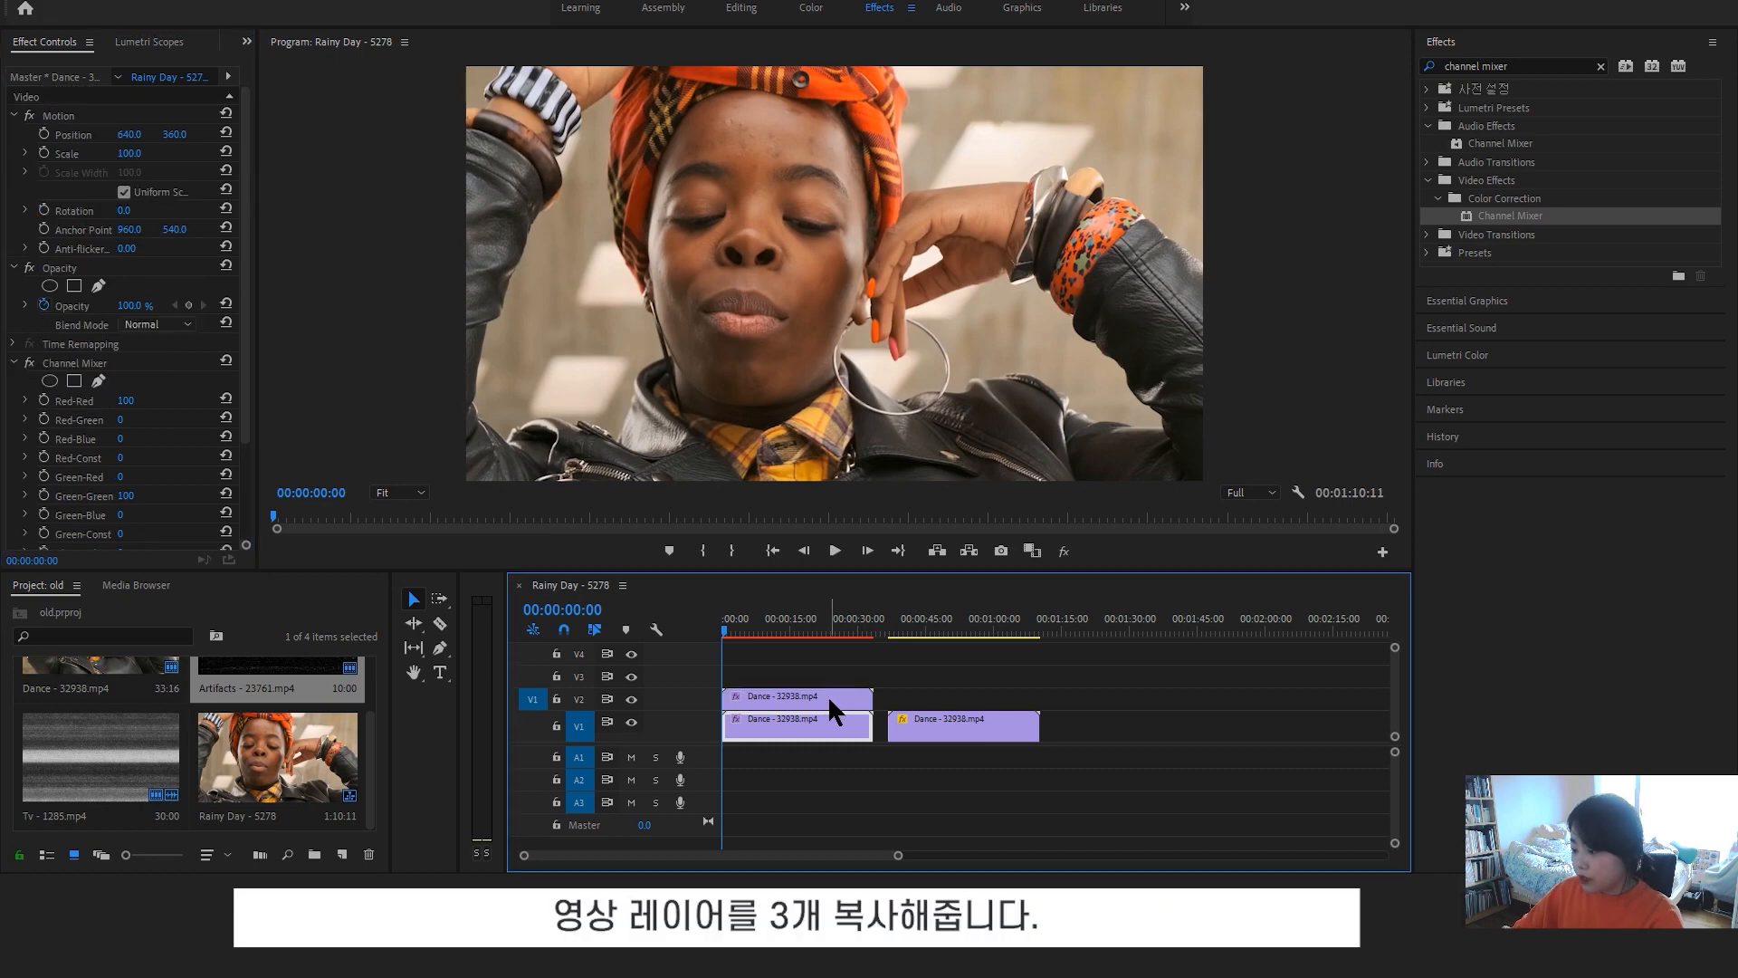
pyautogui.click(949, 675)
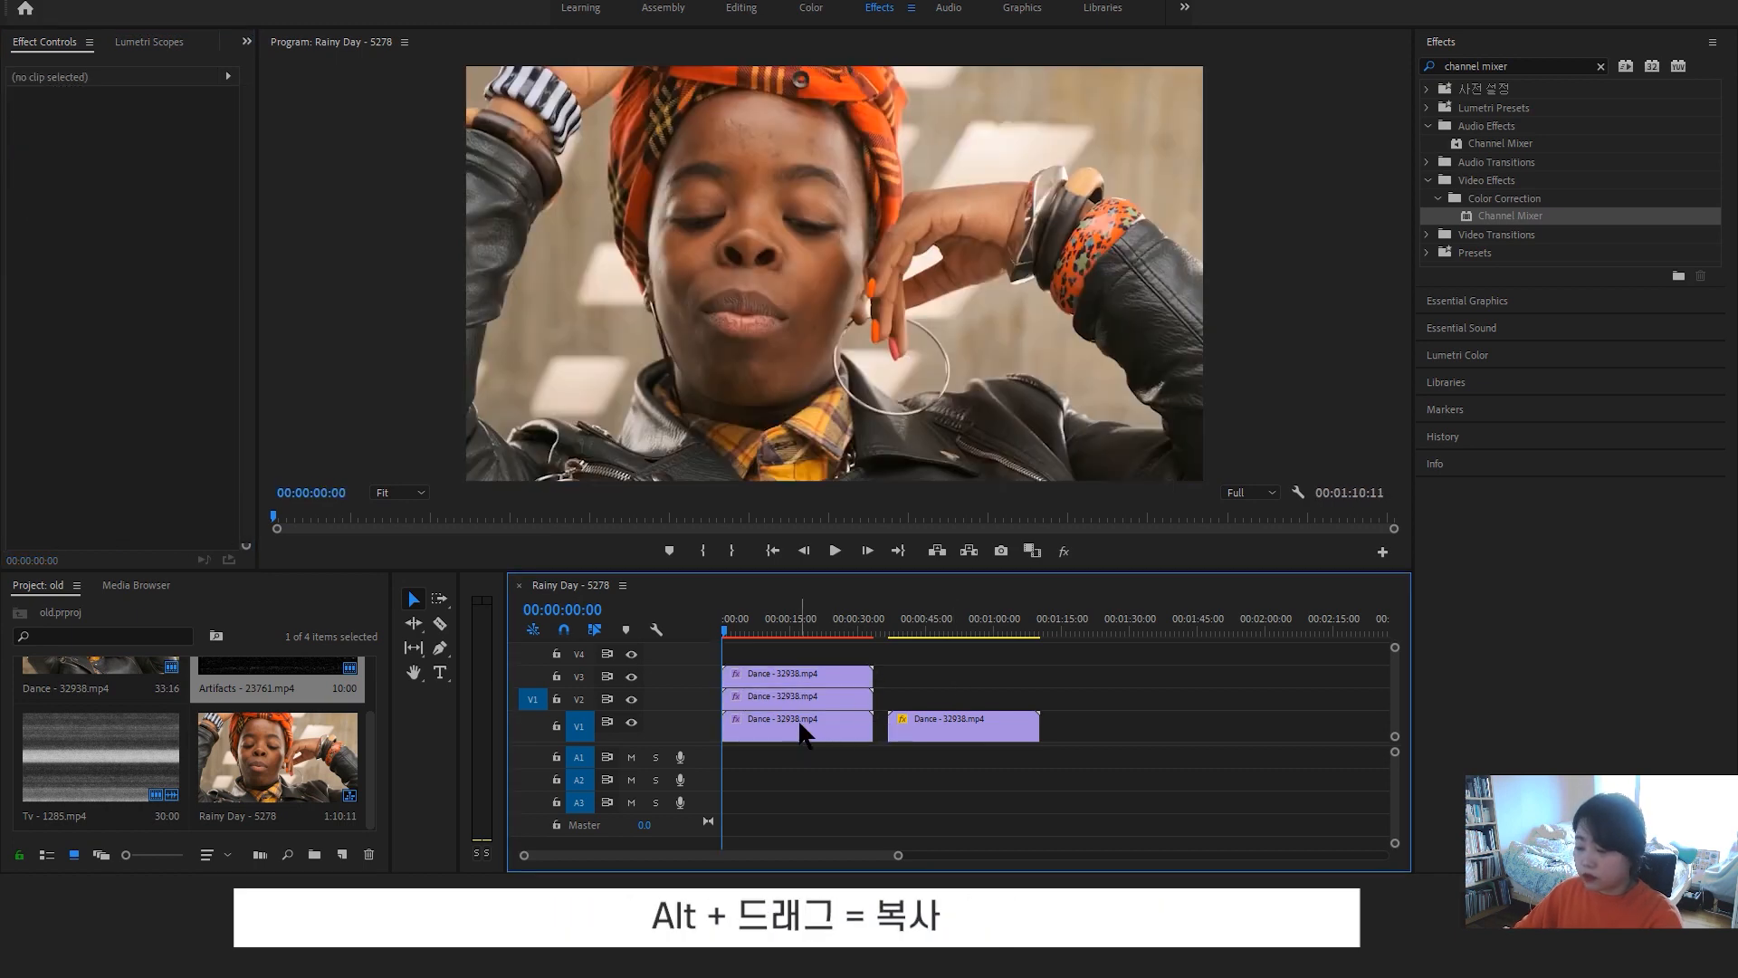
# Set Green-Green and Blue-Blue to 0 in the Channel Mixer of the V3 clip, leaving only red
pyautogui.click(784, 677)
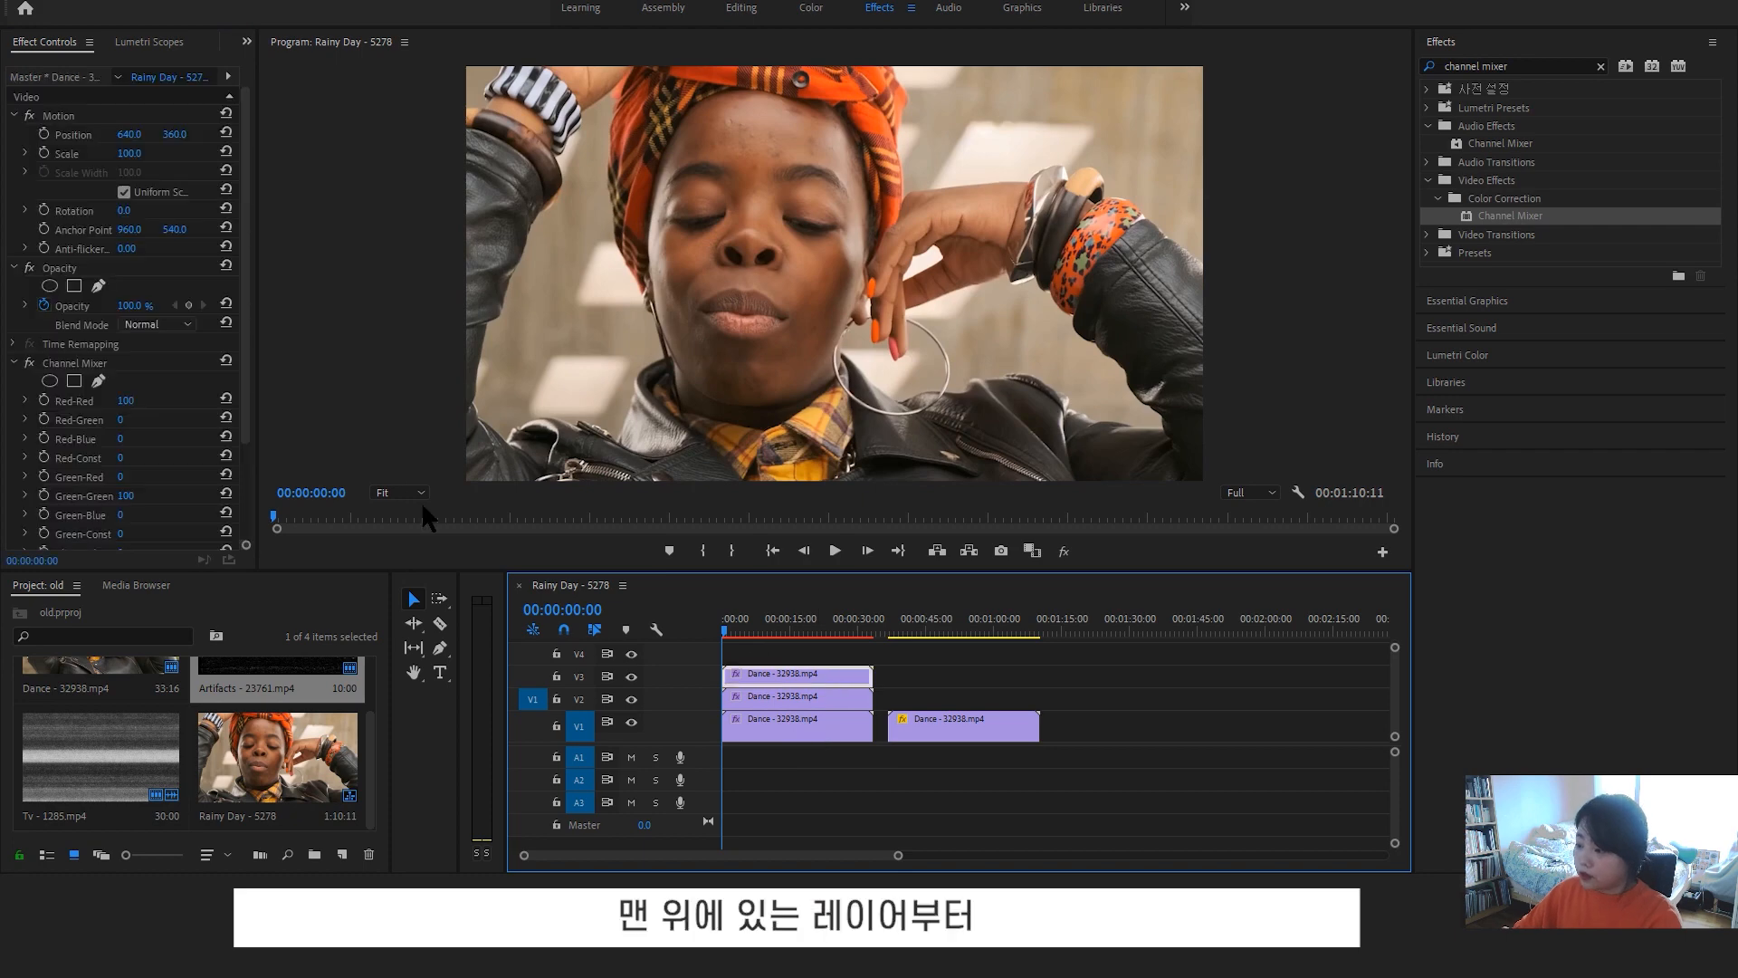
pyautogui.scroll(-2, 130, 444)
pyautogui.click(133, 422)
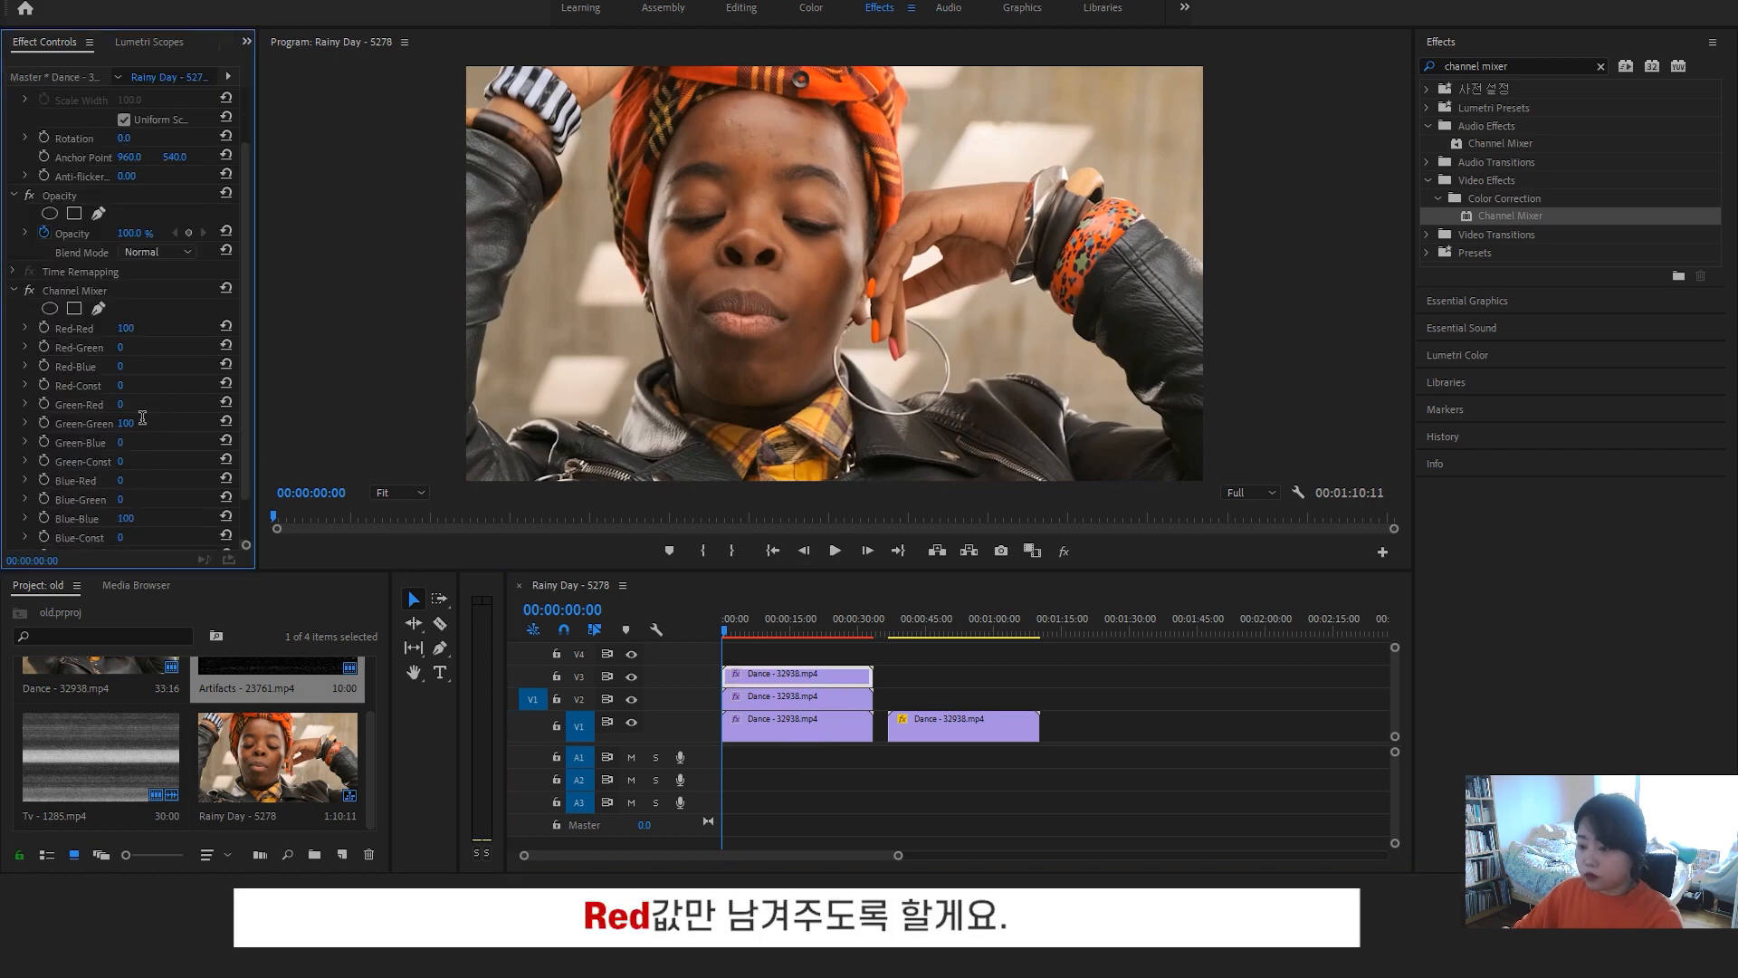
pyautogui.write('0')
pyautogui.click(126, 517)
pyautogui.write('0')
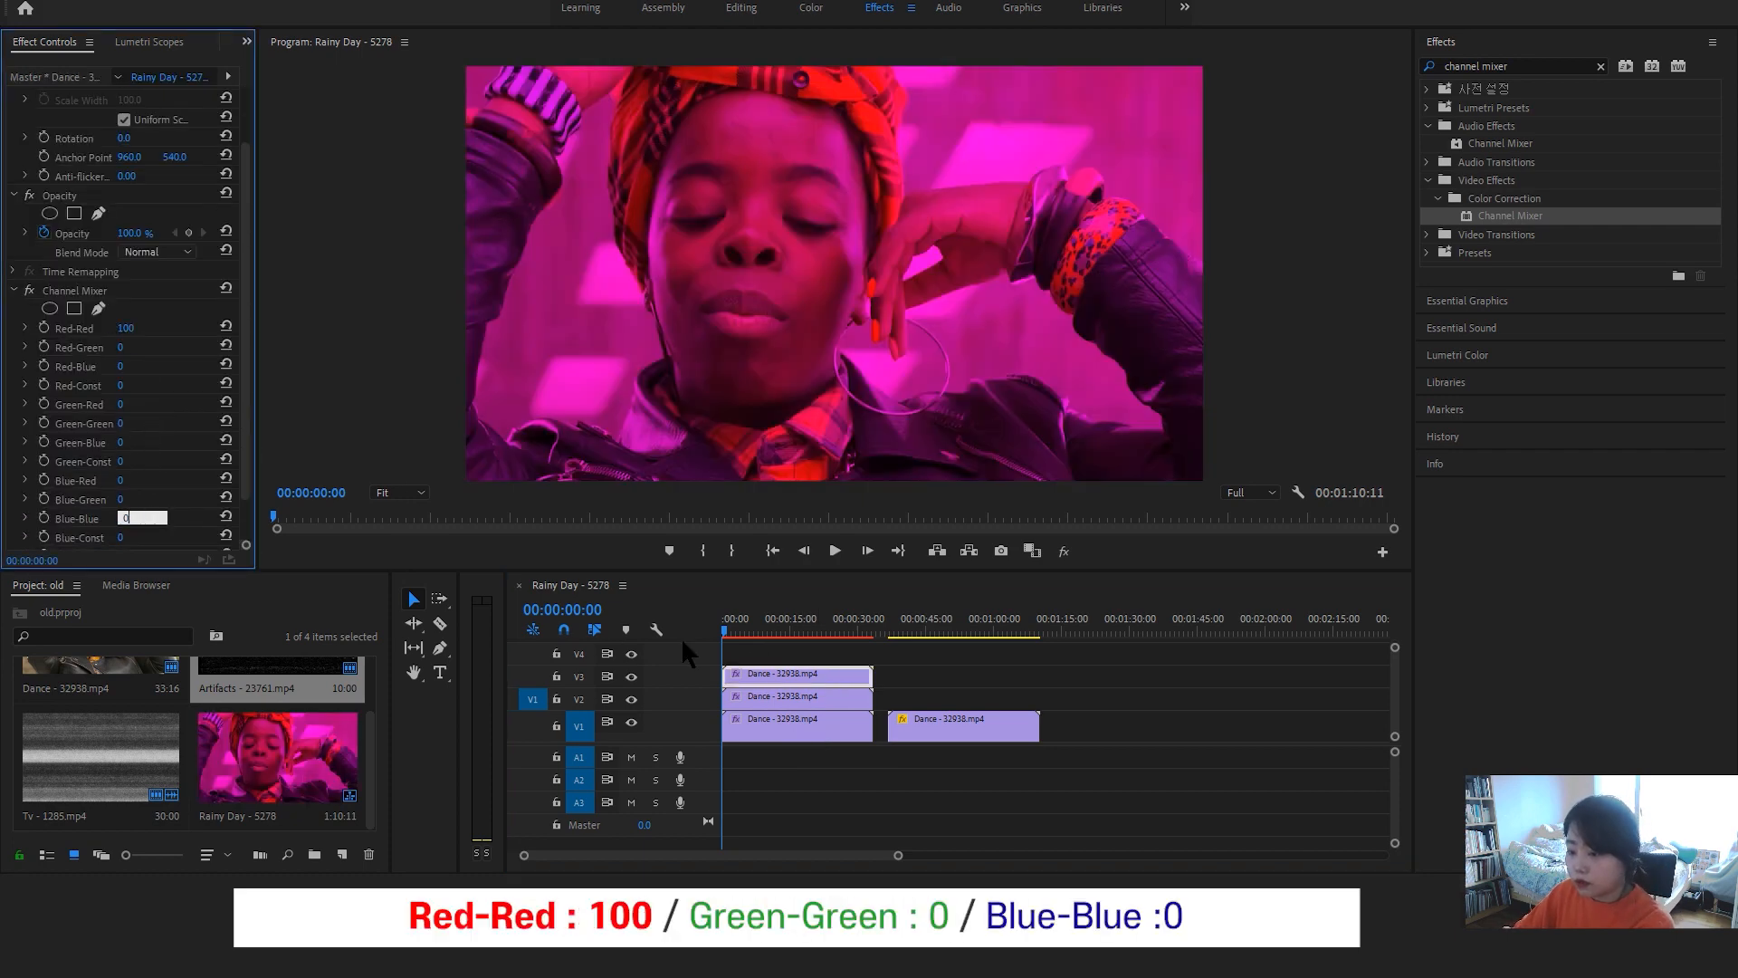
# Set Red-Red and Blue-Blue to 0 in the Channel Mixer of the V2 clip, leaving only green
pyautogui.click(814, 698)
pyautogui.click(122, 401)
pyautogui.write('0')
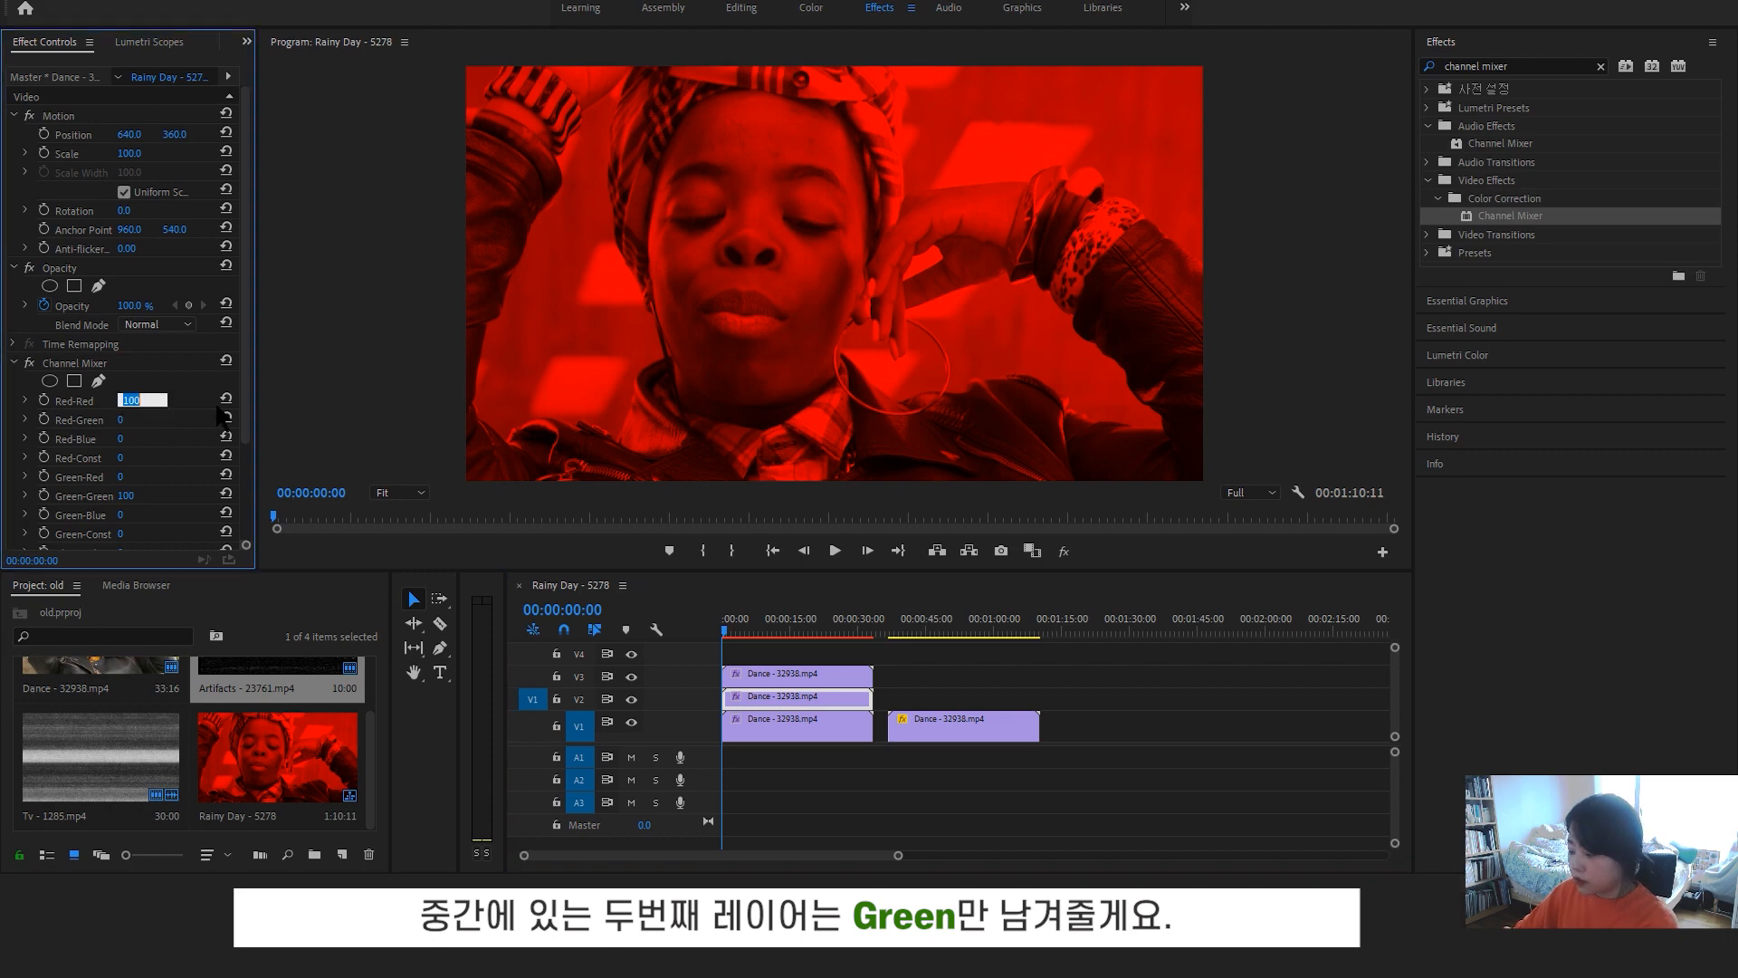
pyautogui.scroll(-2, 136, 453)
pyautogui.click(132, 536)
pyautogui.write('0')
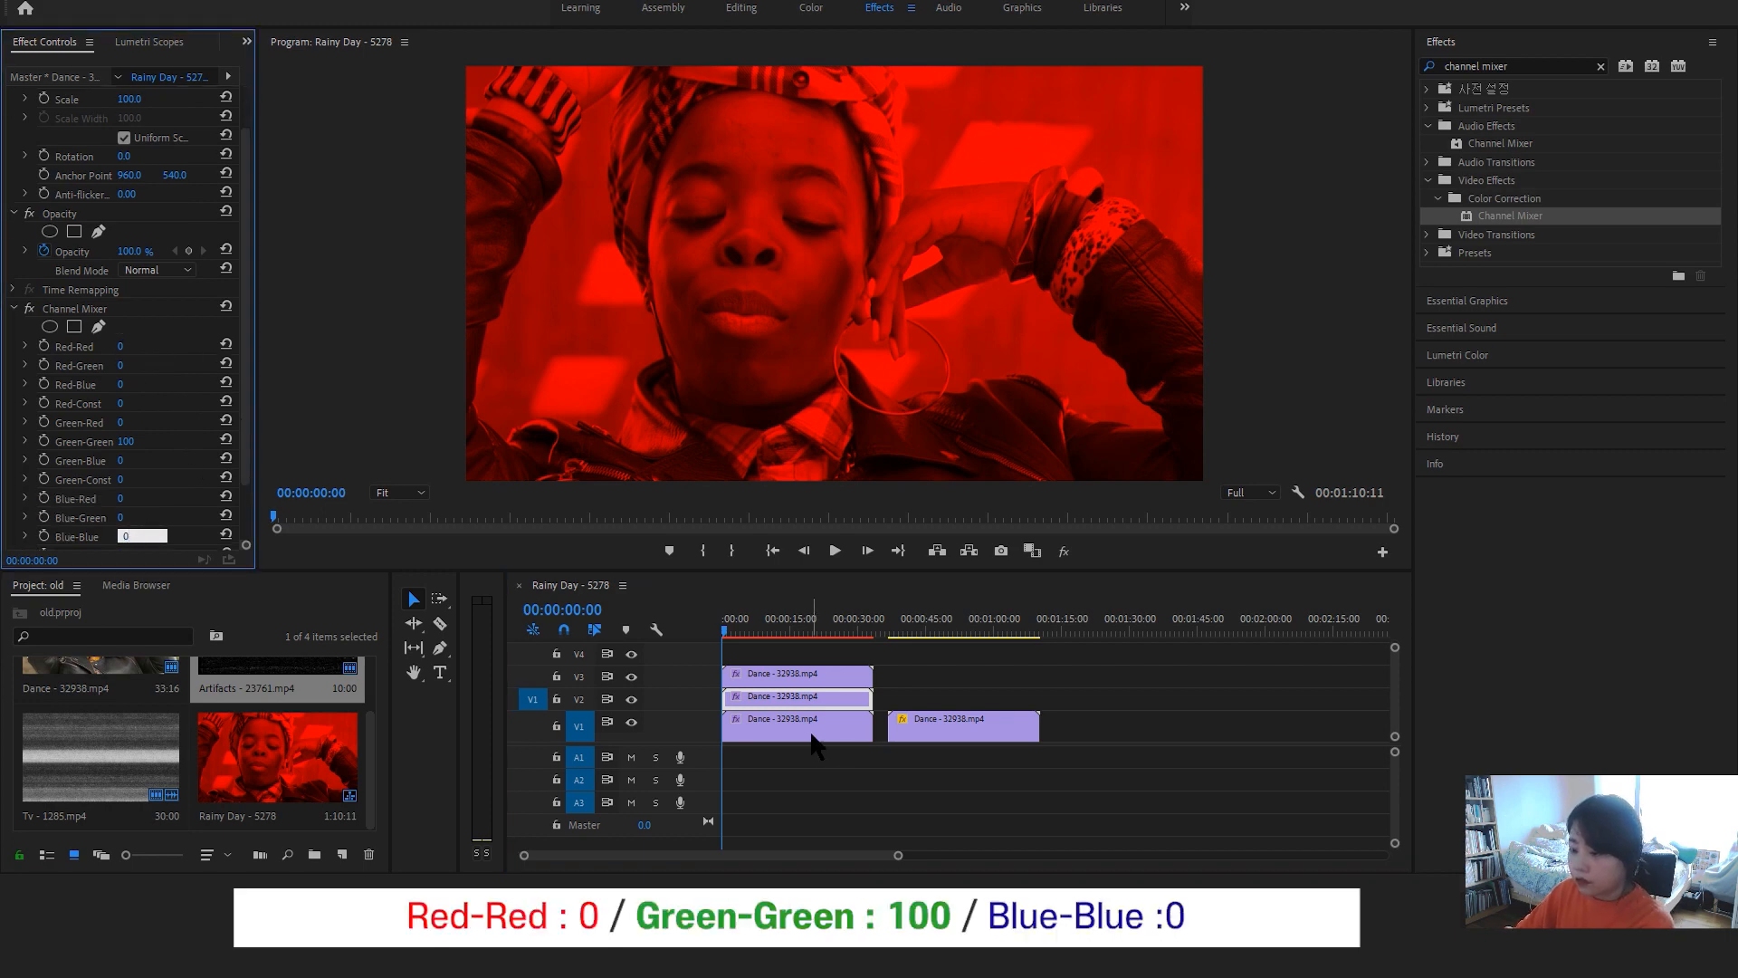
# Set Red-Red and Green-Green to 0 in the Channel Mixer of the first V1 clip, leaving only blue
pyautogui.click(813, 724)
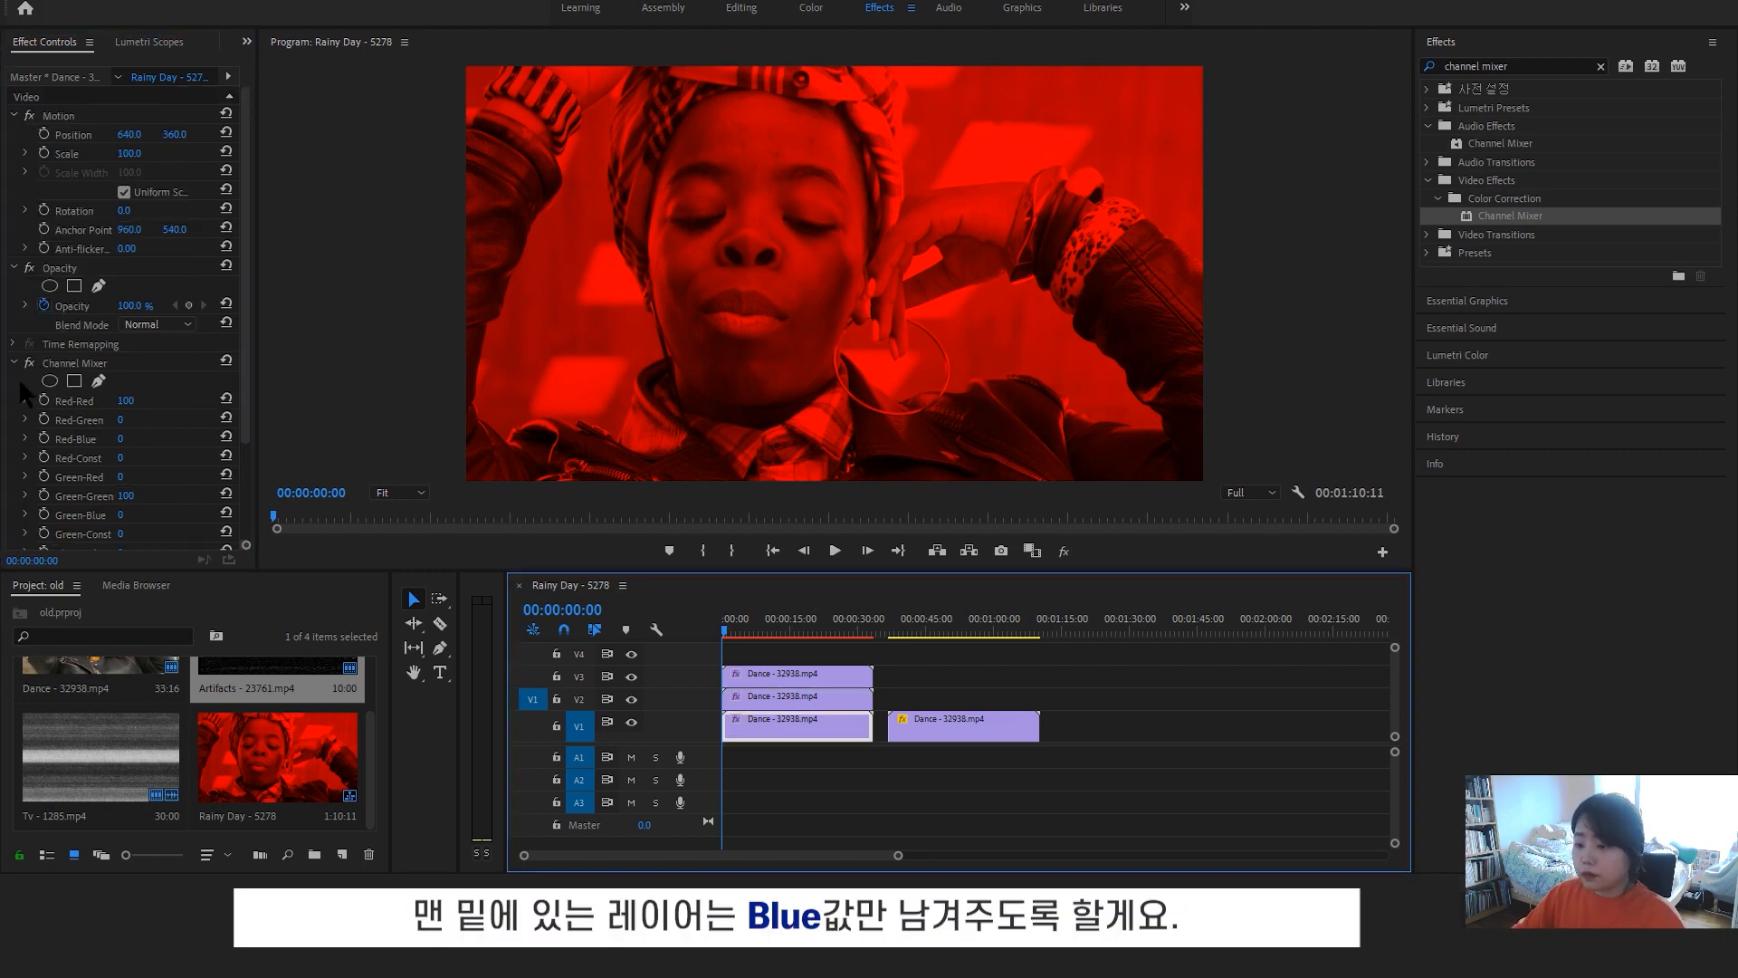
pyautogui.click(125, 400)
pyautogui.write('0')
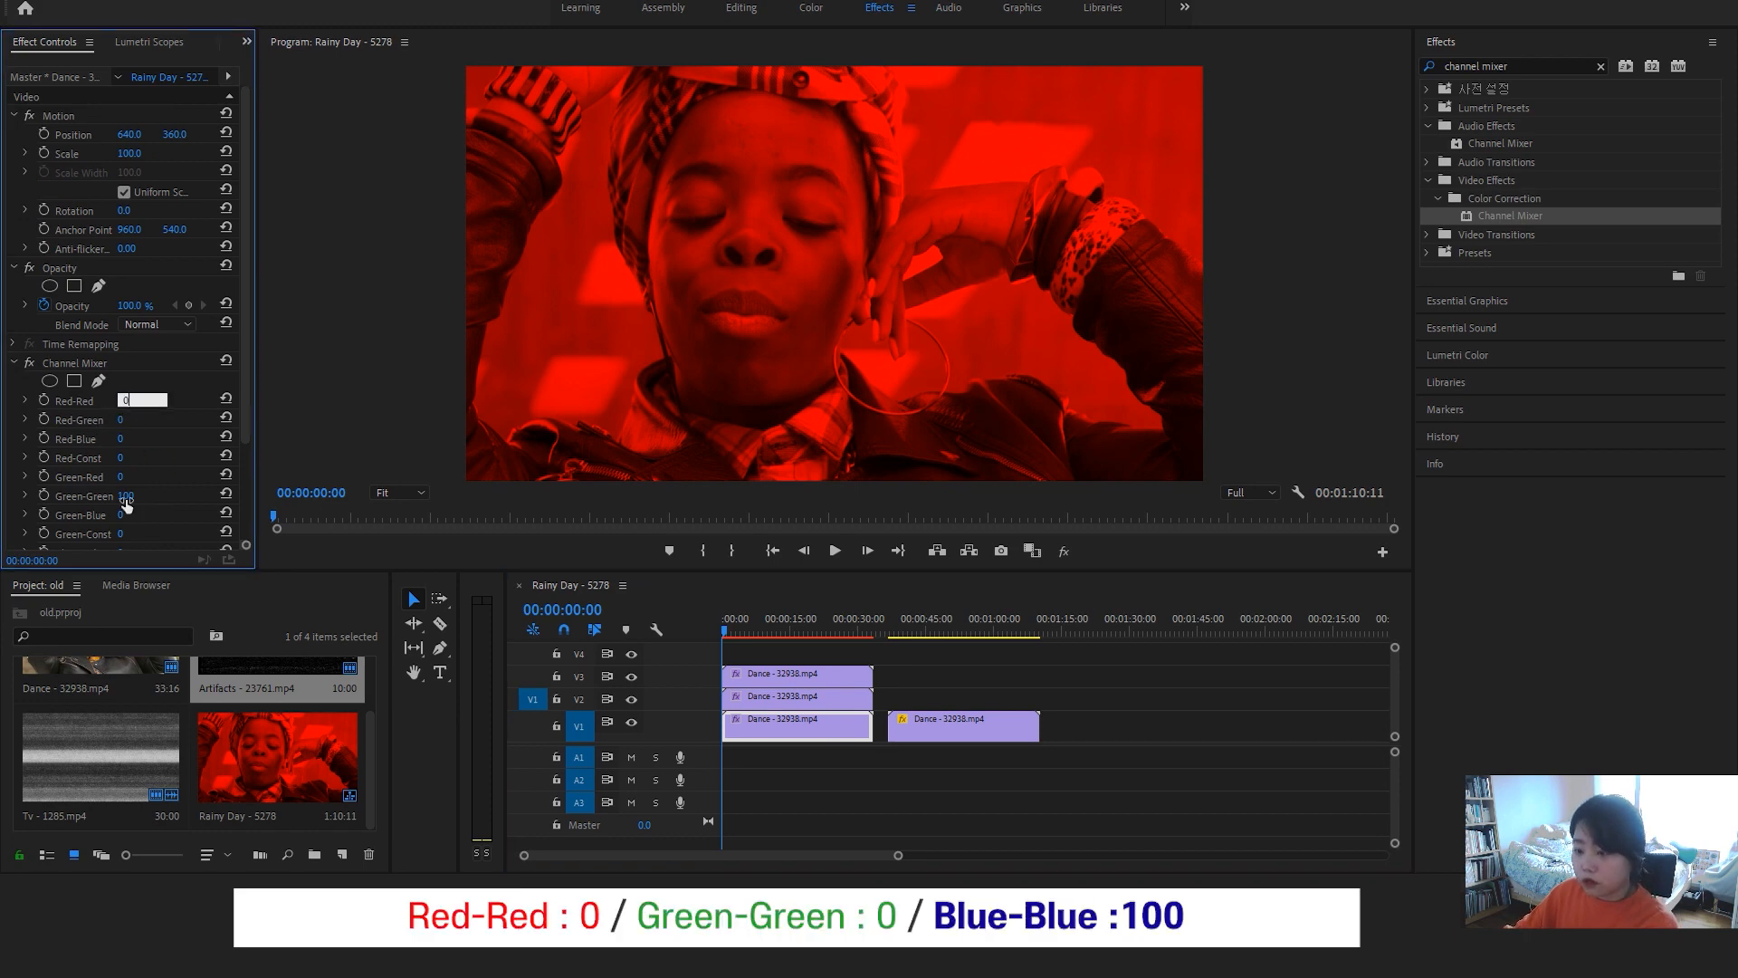
pyautogui.click(124, 497)
pyautogui.write('0')
pyautogui.scroll(-2, 145, 503)
pyautogui.click(961, 655)
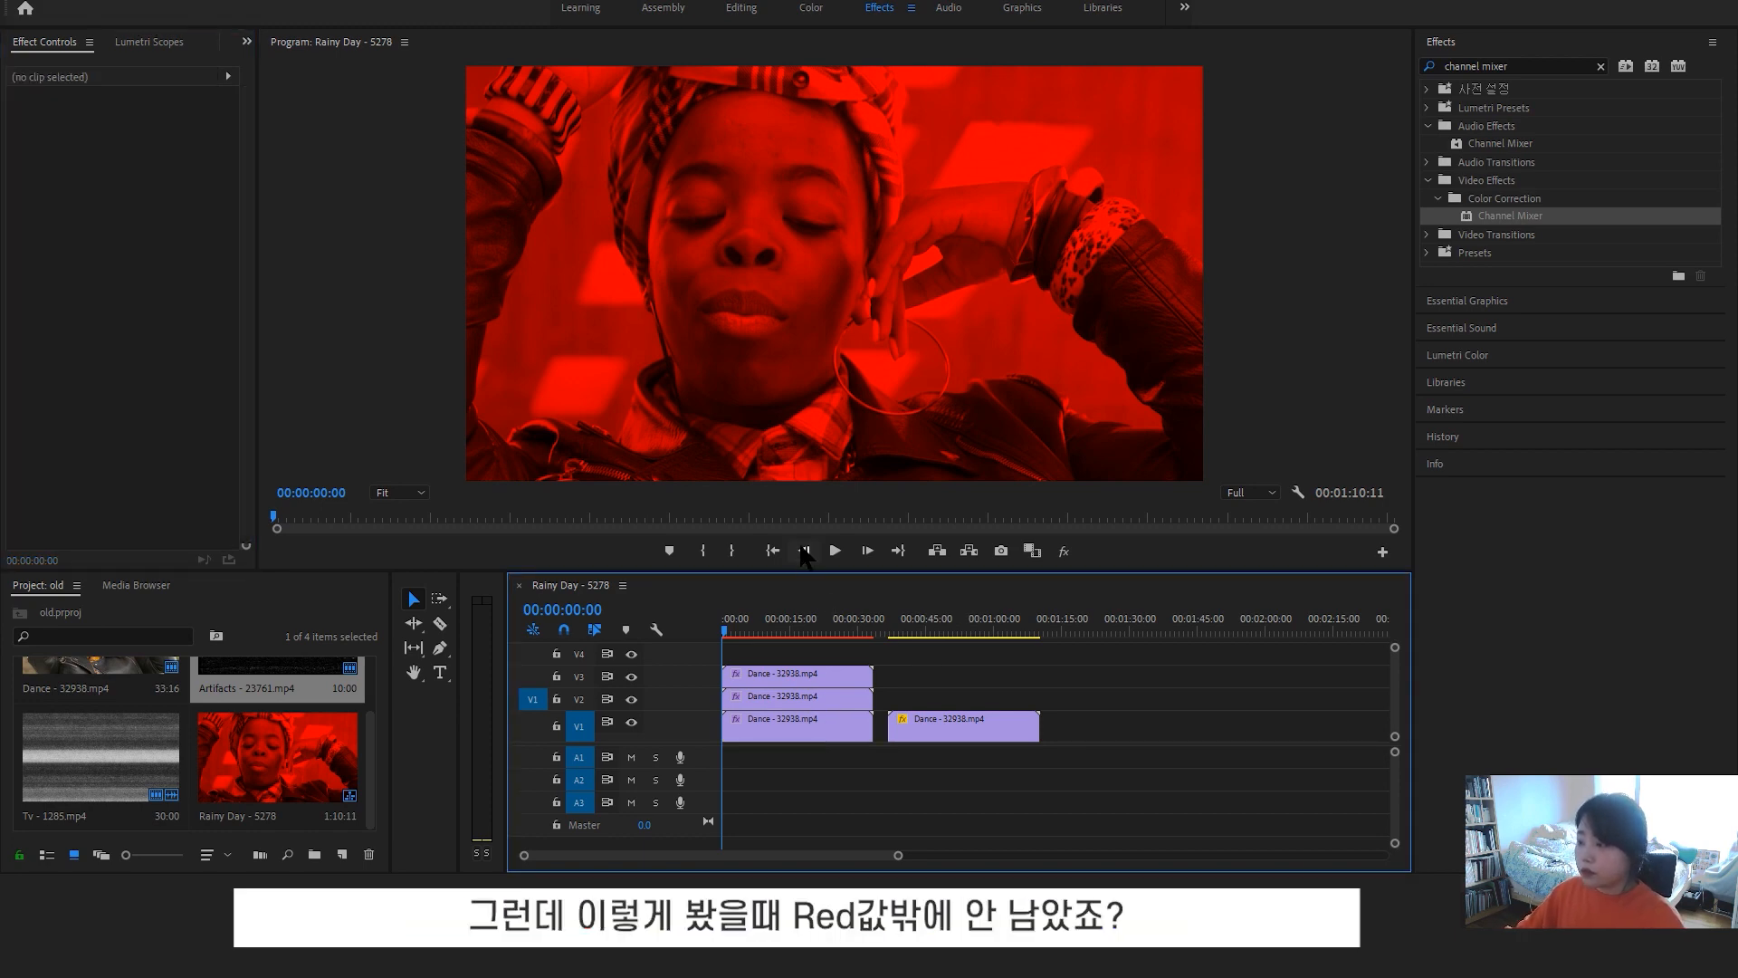
# Change the blend mode of the three stacked clips on V3, V2 and V1 to Screen and return the playhead to the sequence start
pyautogui.click(774, 627)
pyautogui.click(796, 672)
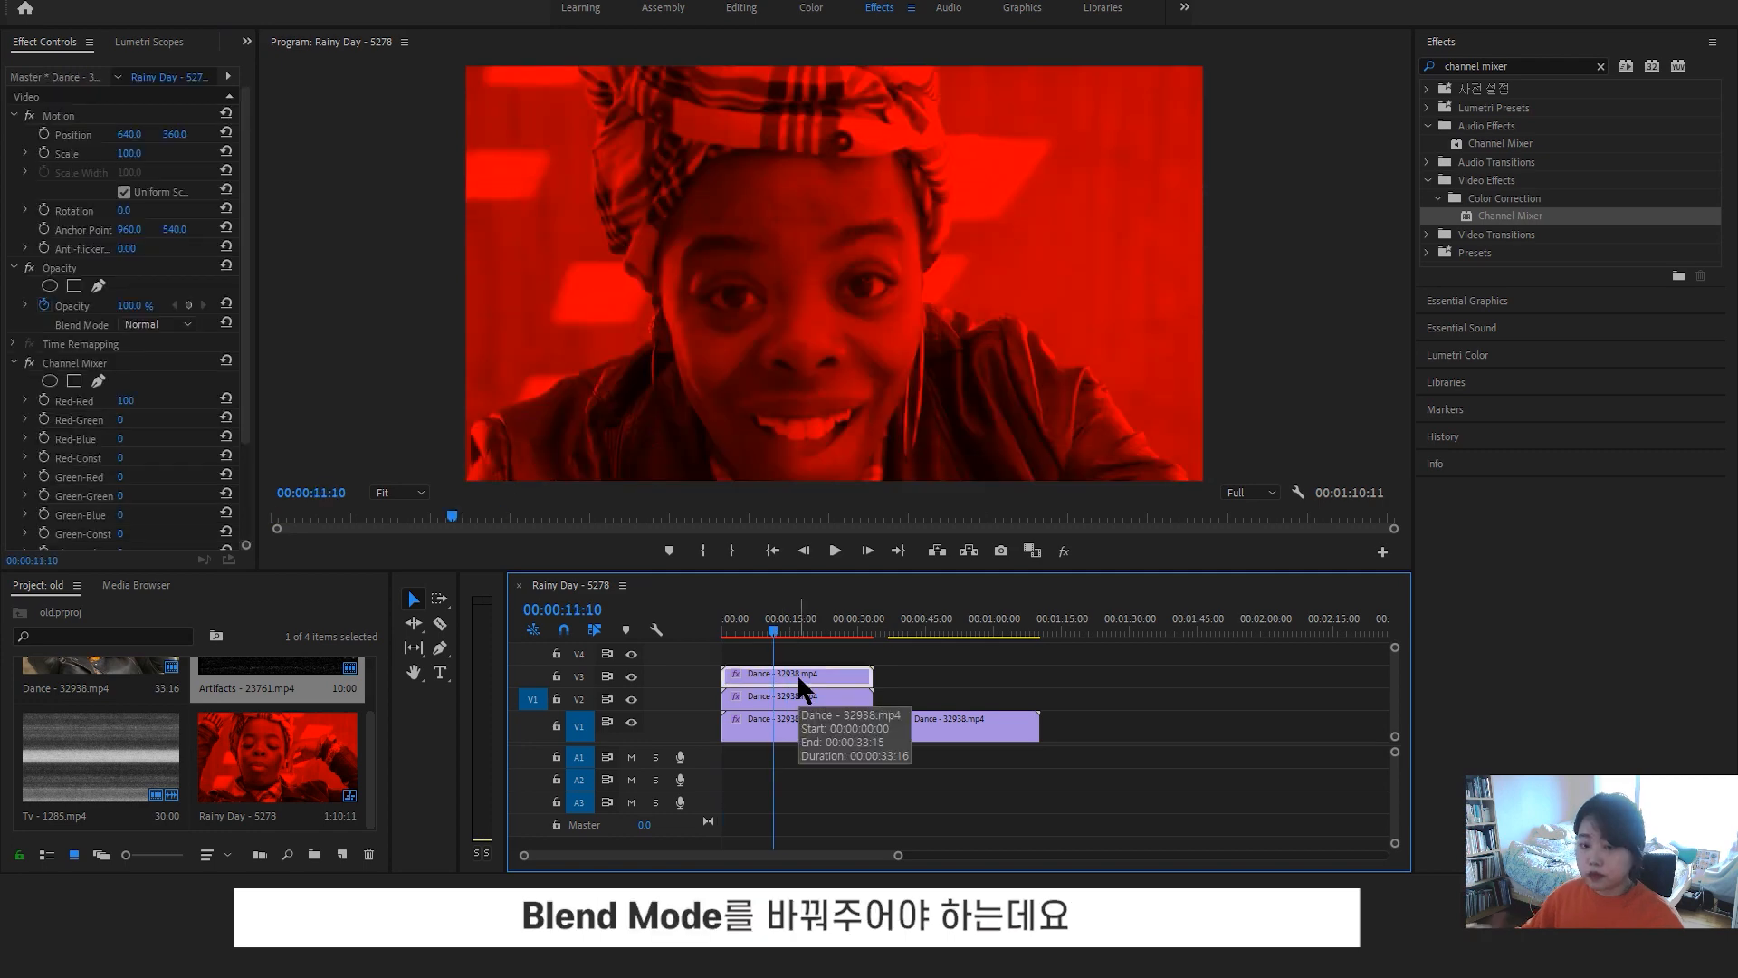
pyautogui.click(143, 326)
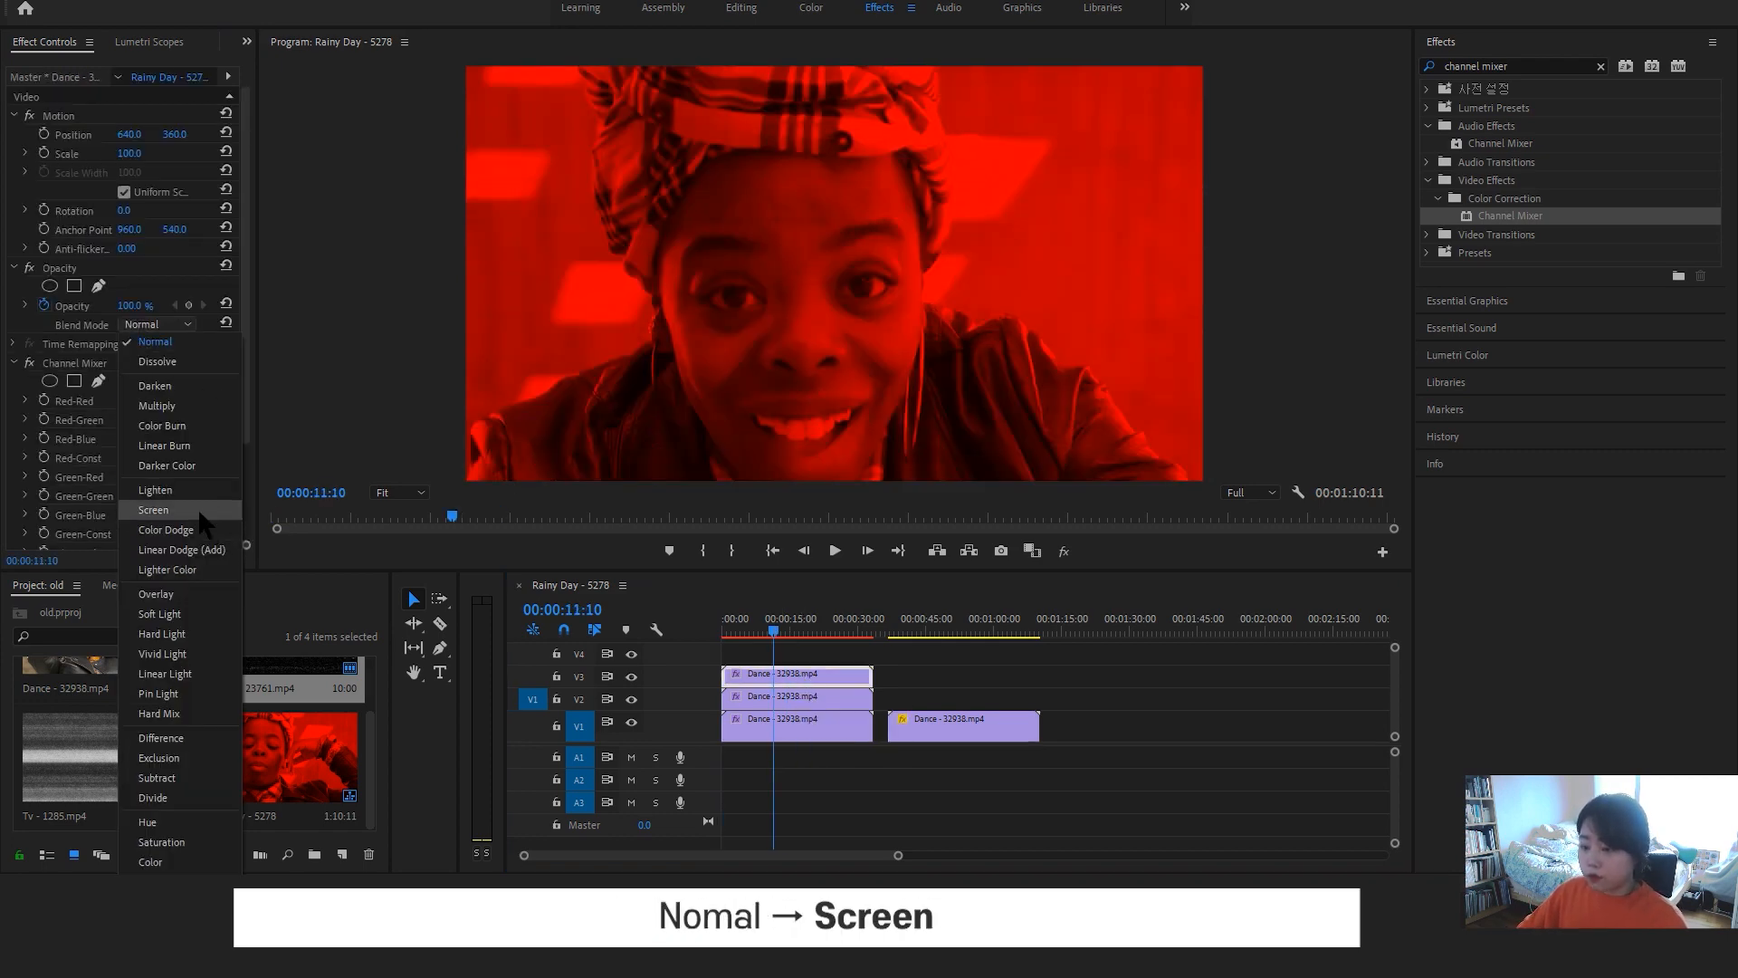
pyautogui.click(172, 510)
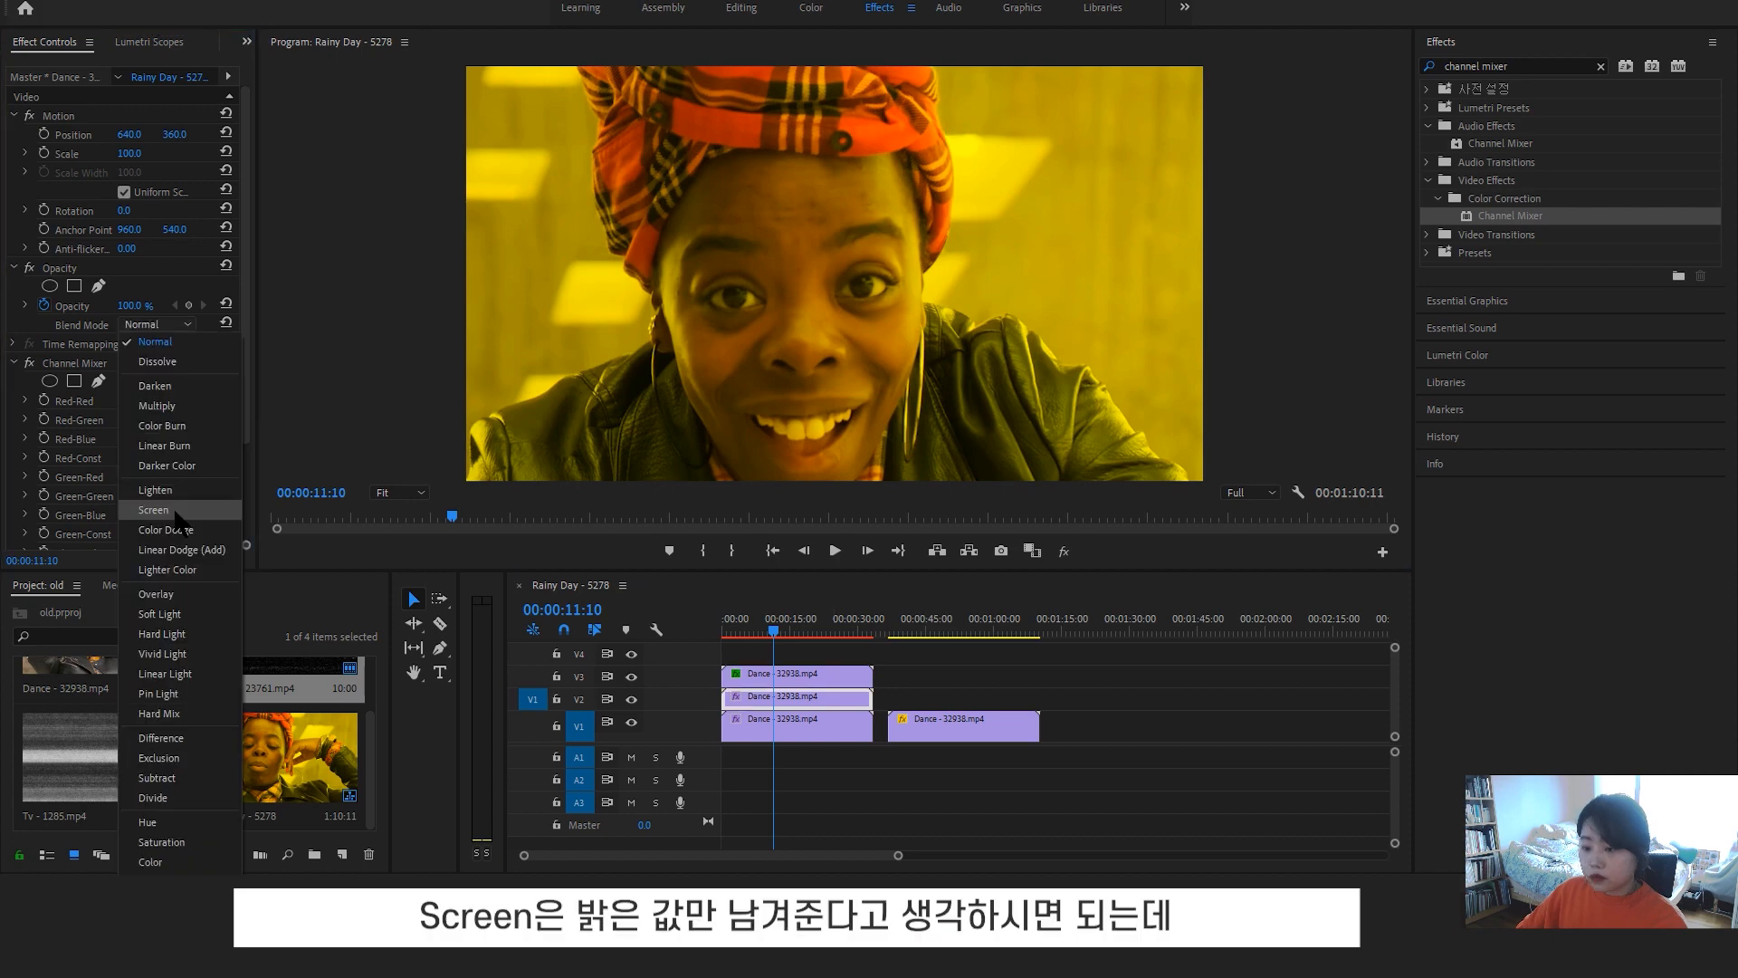
pyautogui.click(172, 510)
pyautogui.click(796, 729)
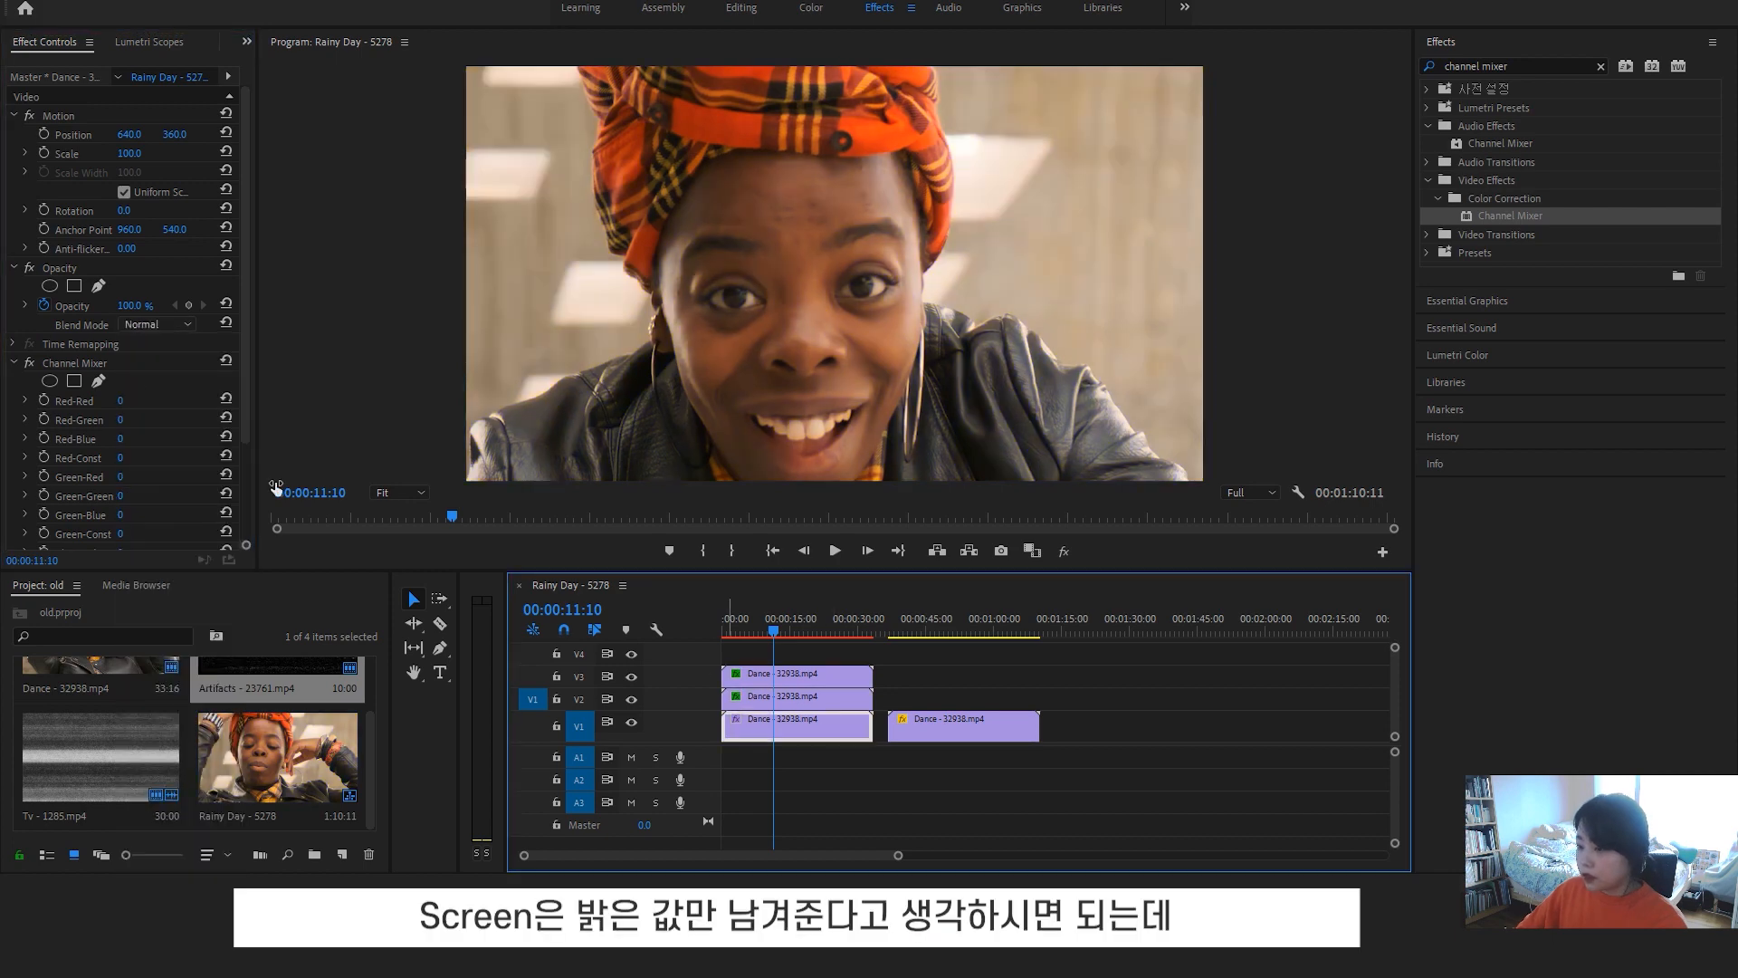
pyautogui.click(143, 324)
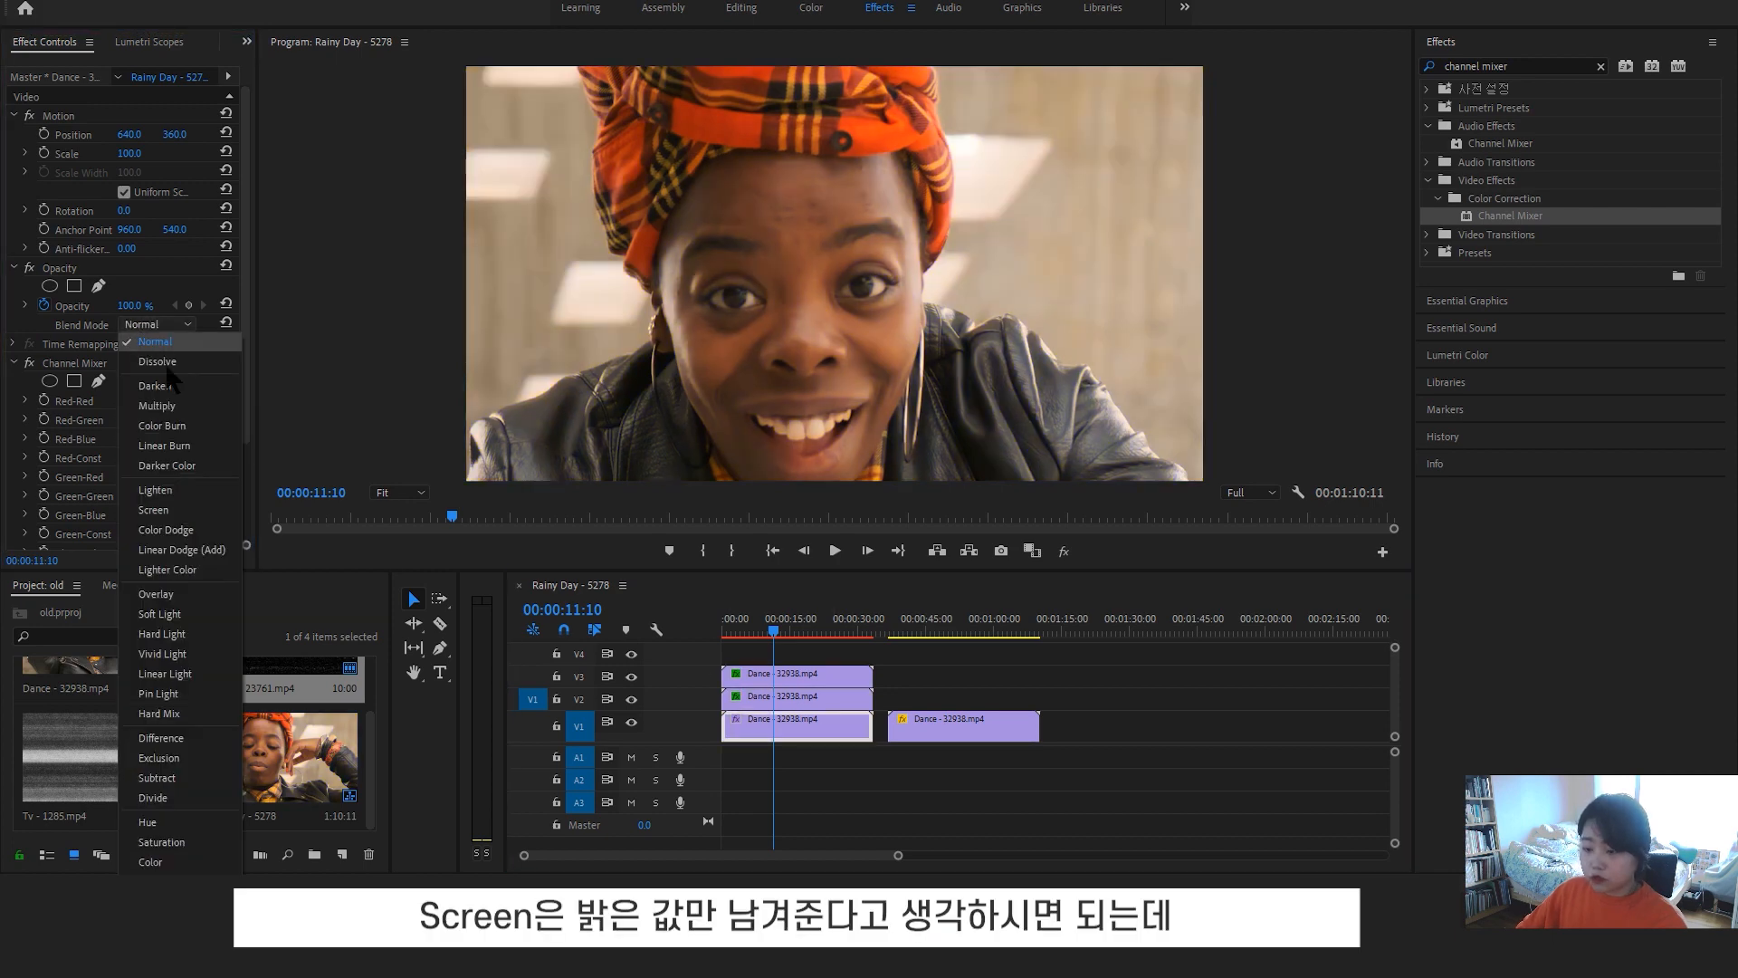
pyautogui.click(185, 507)
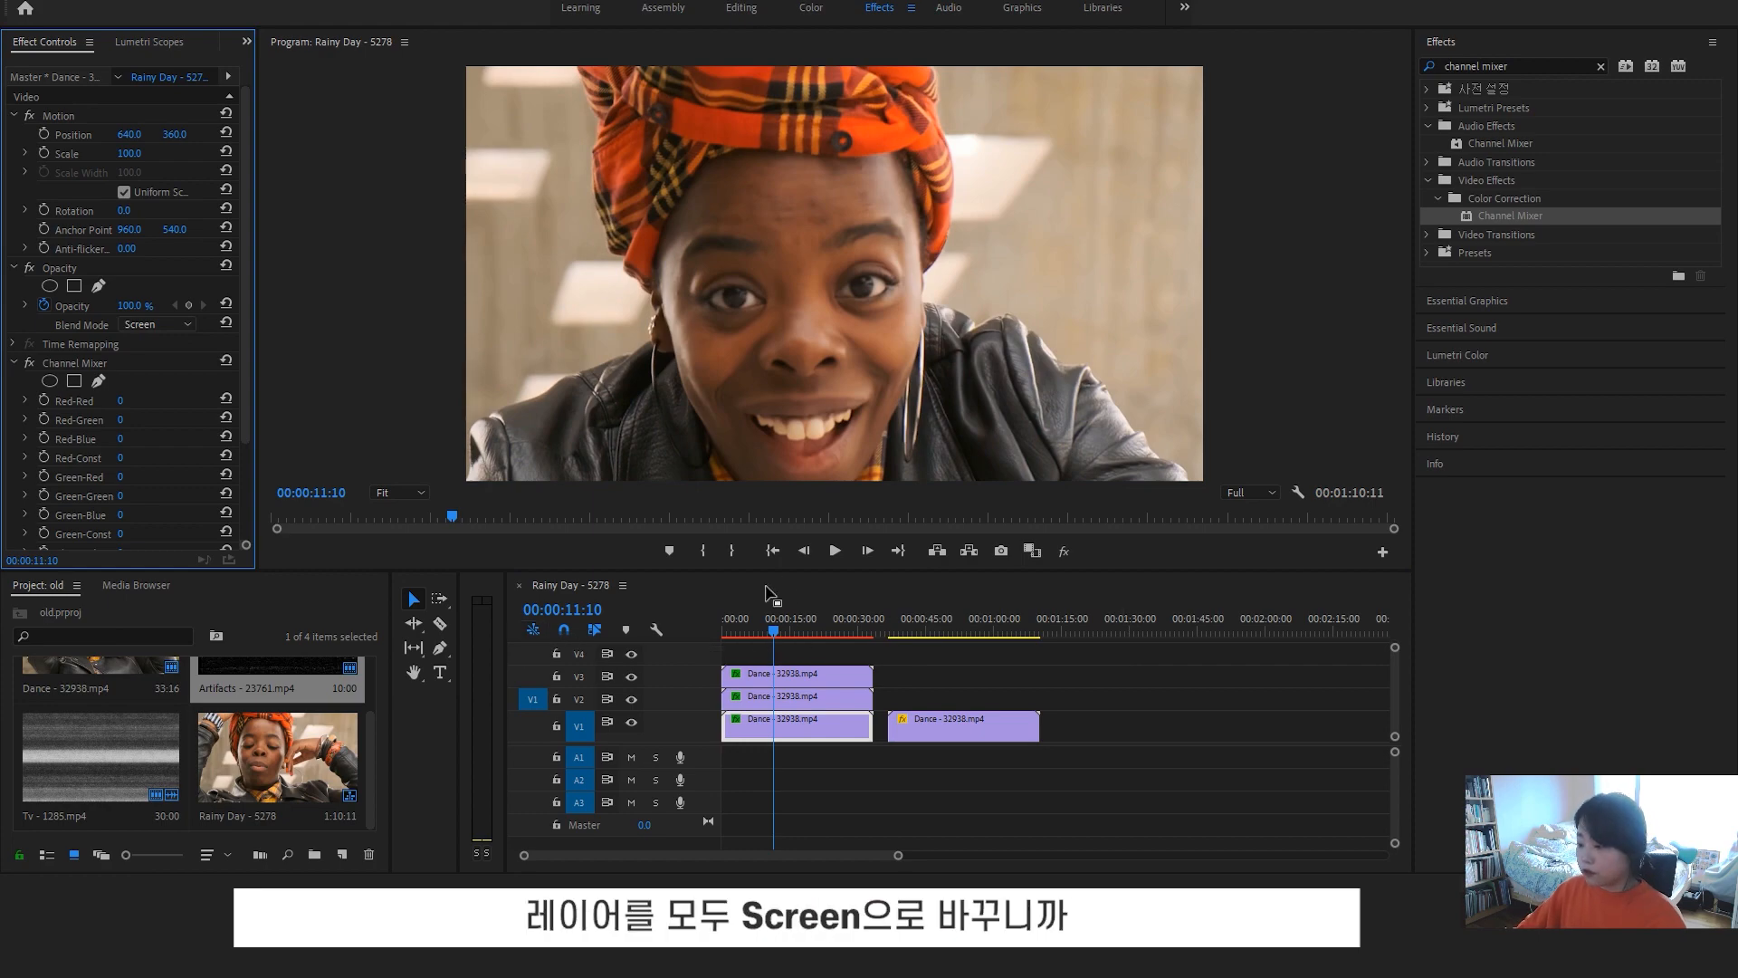
pyautogui.moveTo(779, 636); pyautogui.dragTo(722, 638)
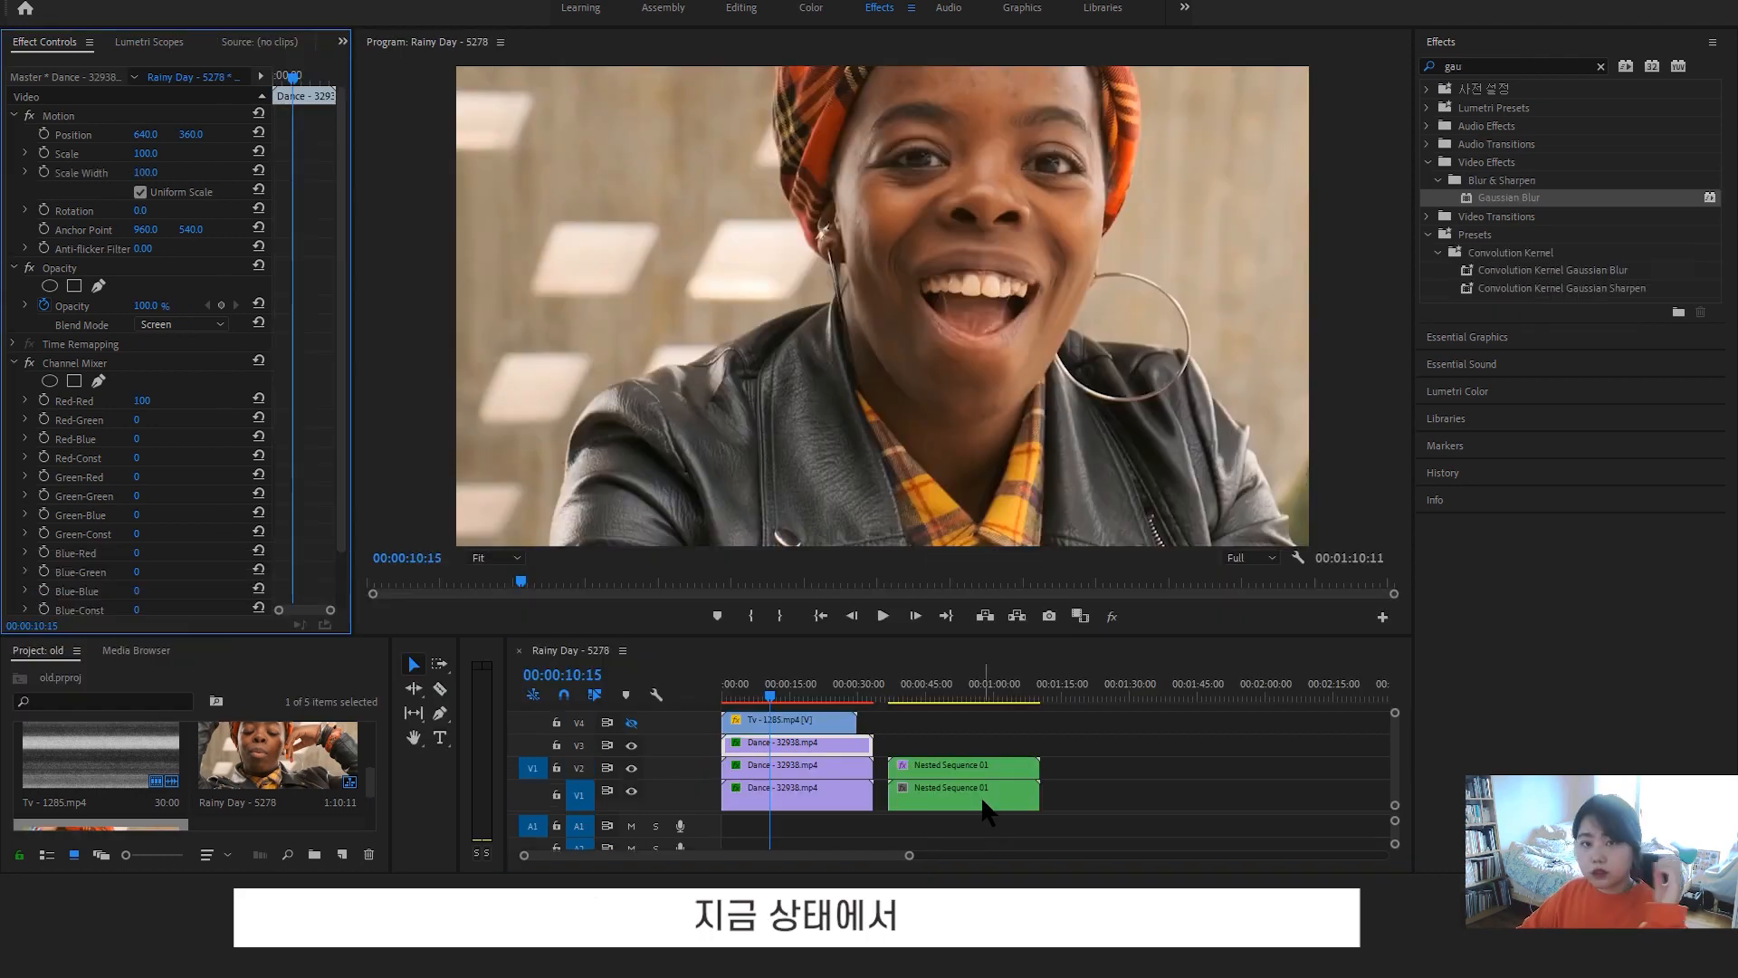
# Try shifting the horizontal position of the V3 clip to offset its red channel
pyautogui.click(73, 134)
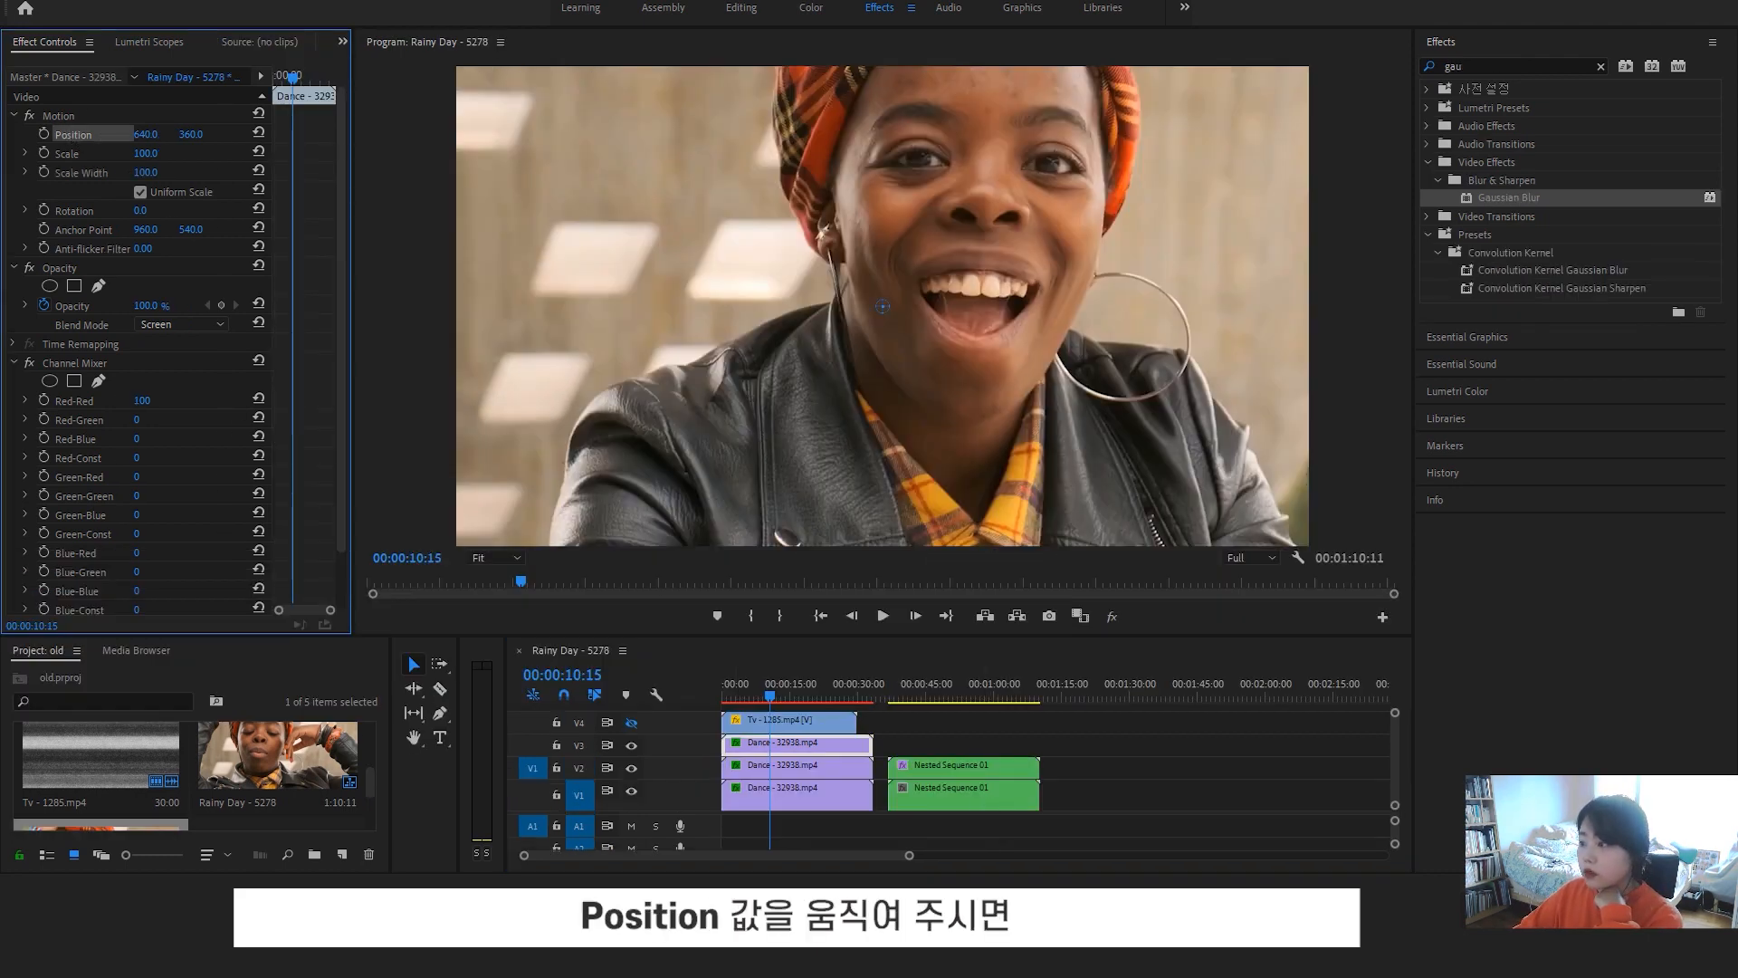
pyautogui.moveTo(146, 134); pyautogui.dragTo(156, 133)
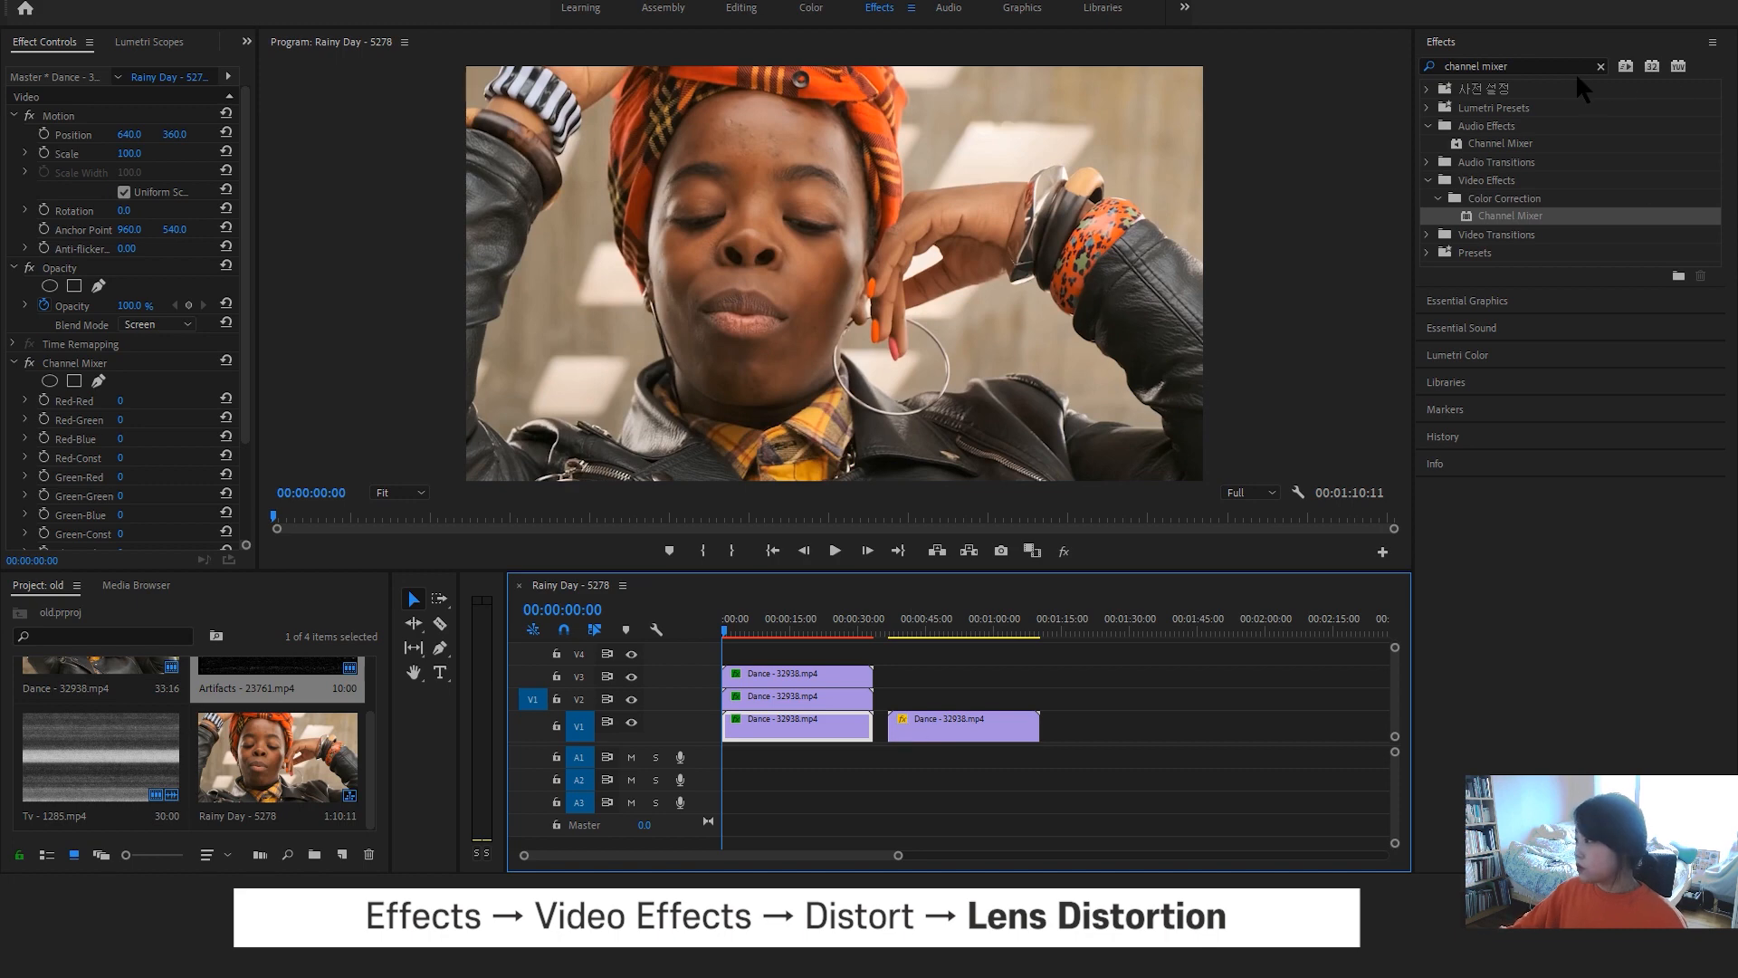
# Find the Lens Distortion effect and apply it to all three stacked clips on V1, V2 and V3
pyautogui.click(1539, 66)
pyautogui.write('lens')
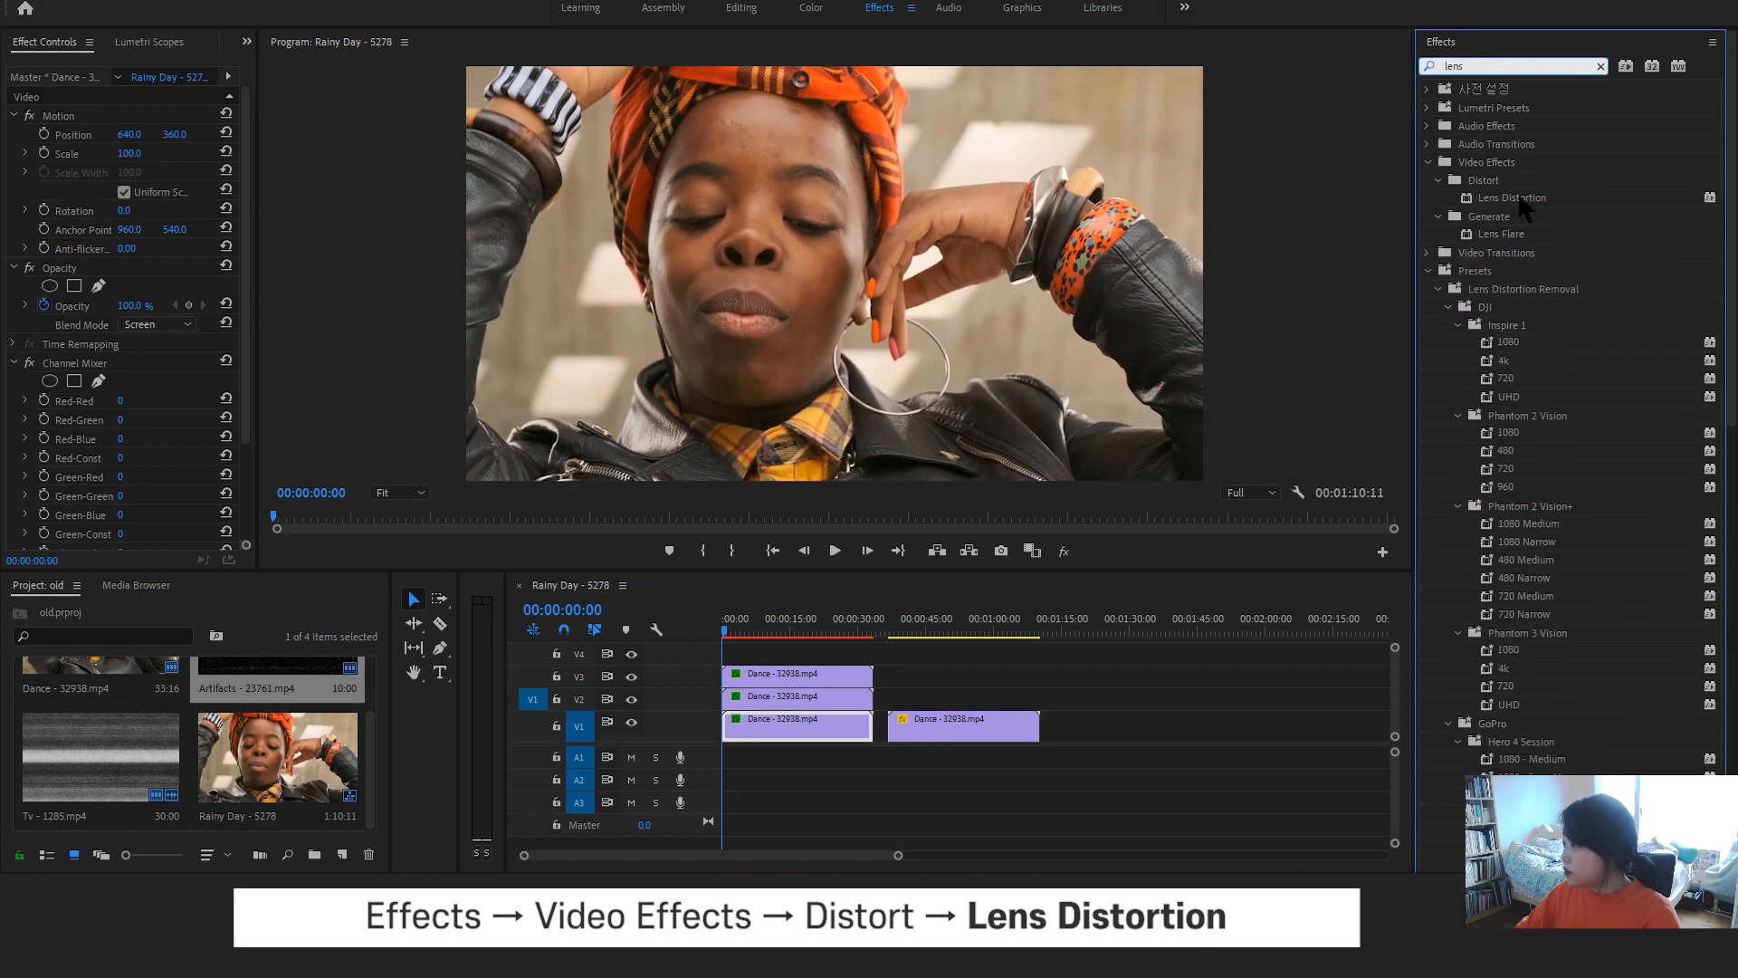
pyautogui.moveTo(1519, 197); pyautogui.dragTo(786, 728)
pyautogui.moveTo(785, 729); pyautogui.dragTo(788, 729)
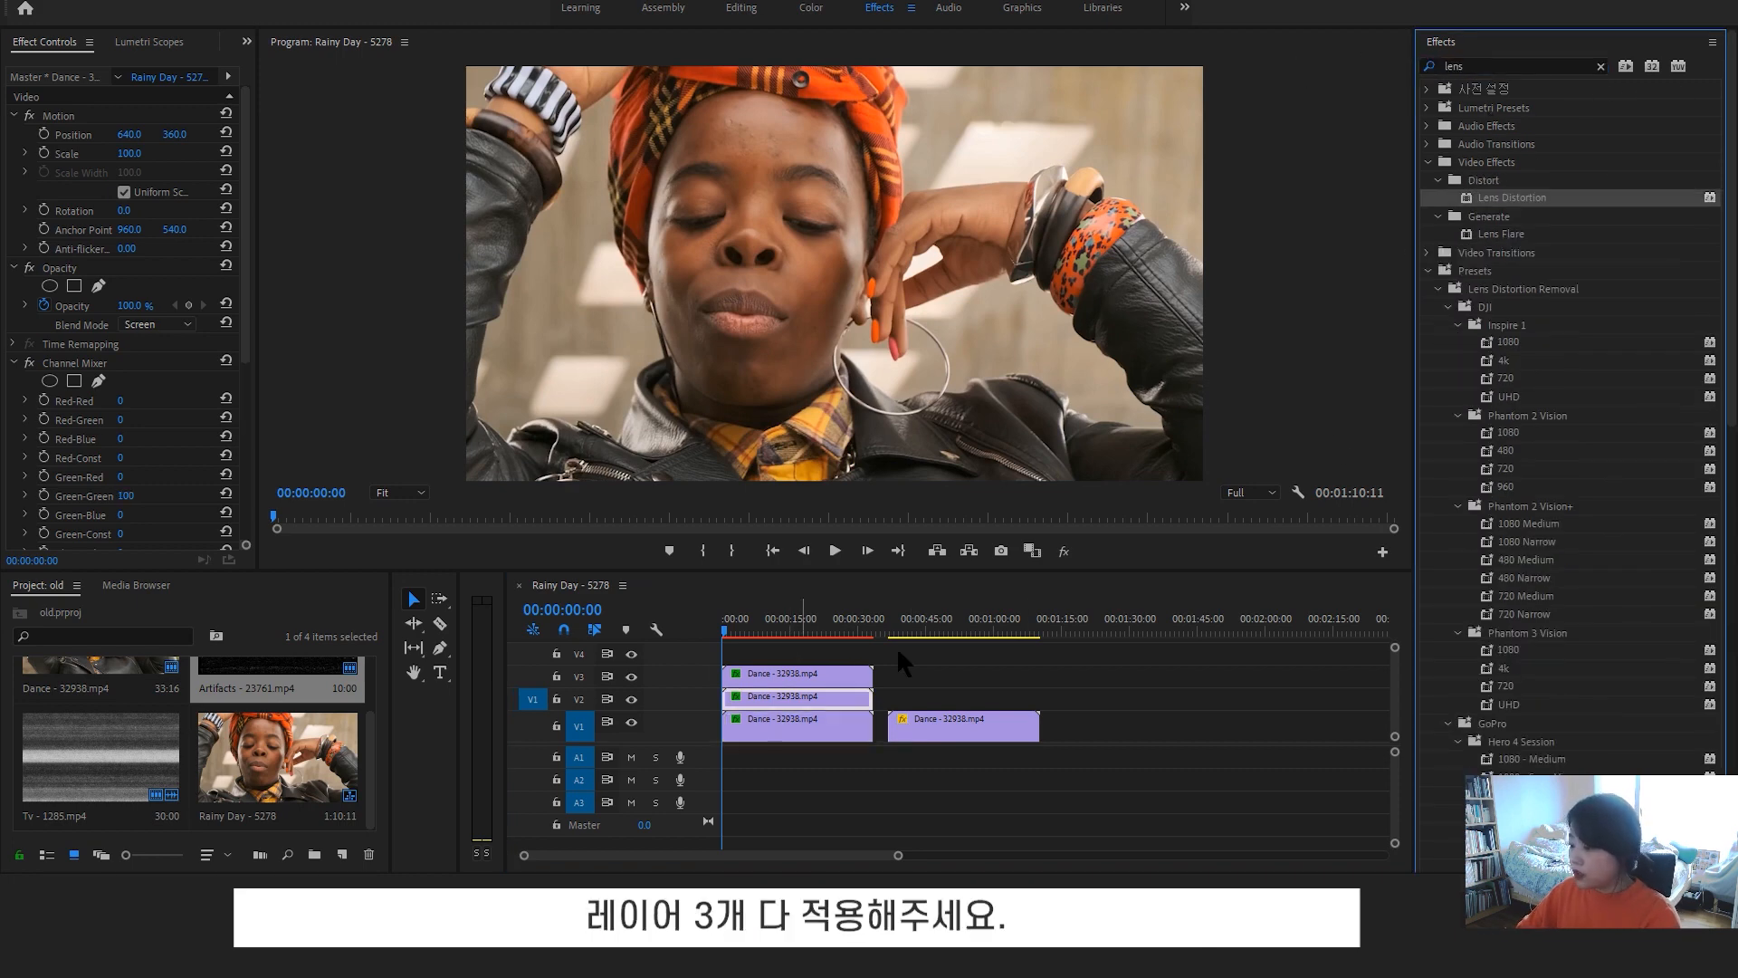
pyautogui.moveTo(1505, 197); pyautogui.dragTo(796, 677)
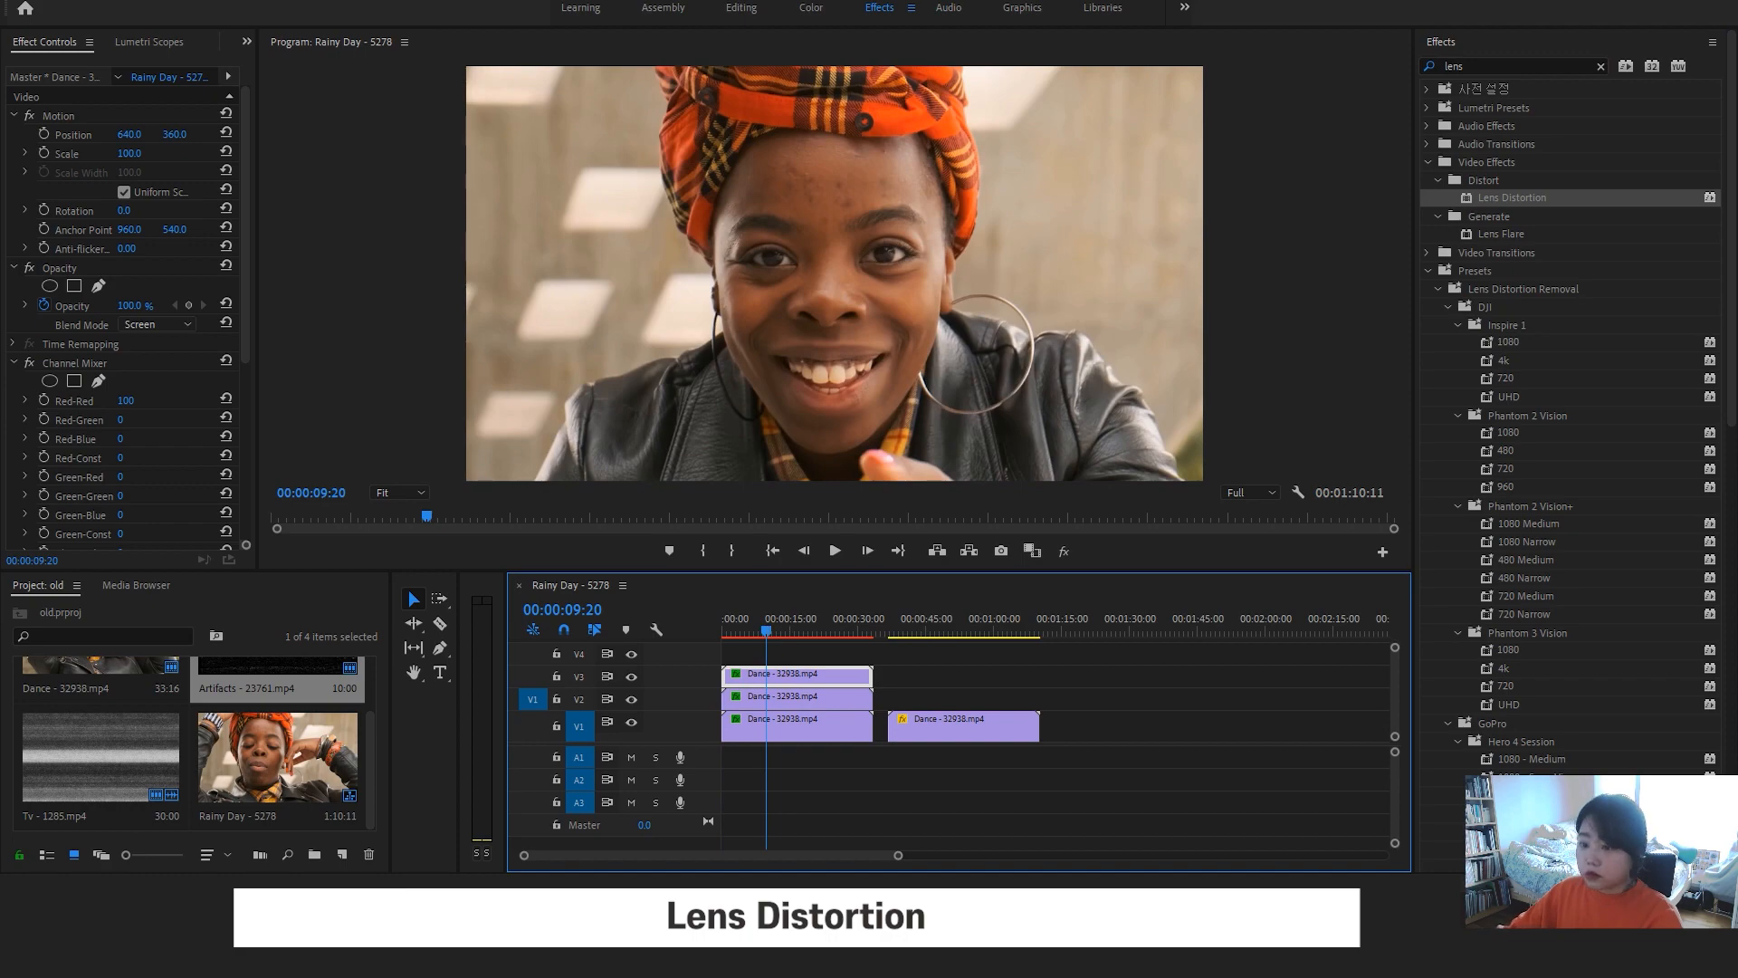
# Set the Lens Distortion curvature of the V3 clip to -5
pyautogui.moveTo(245, 353); pyautogui.dragTo(254, 570)
pyautogui.moveTo(121, 388); pyautogui.dragTo(83, 387)
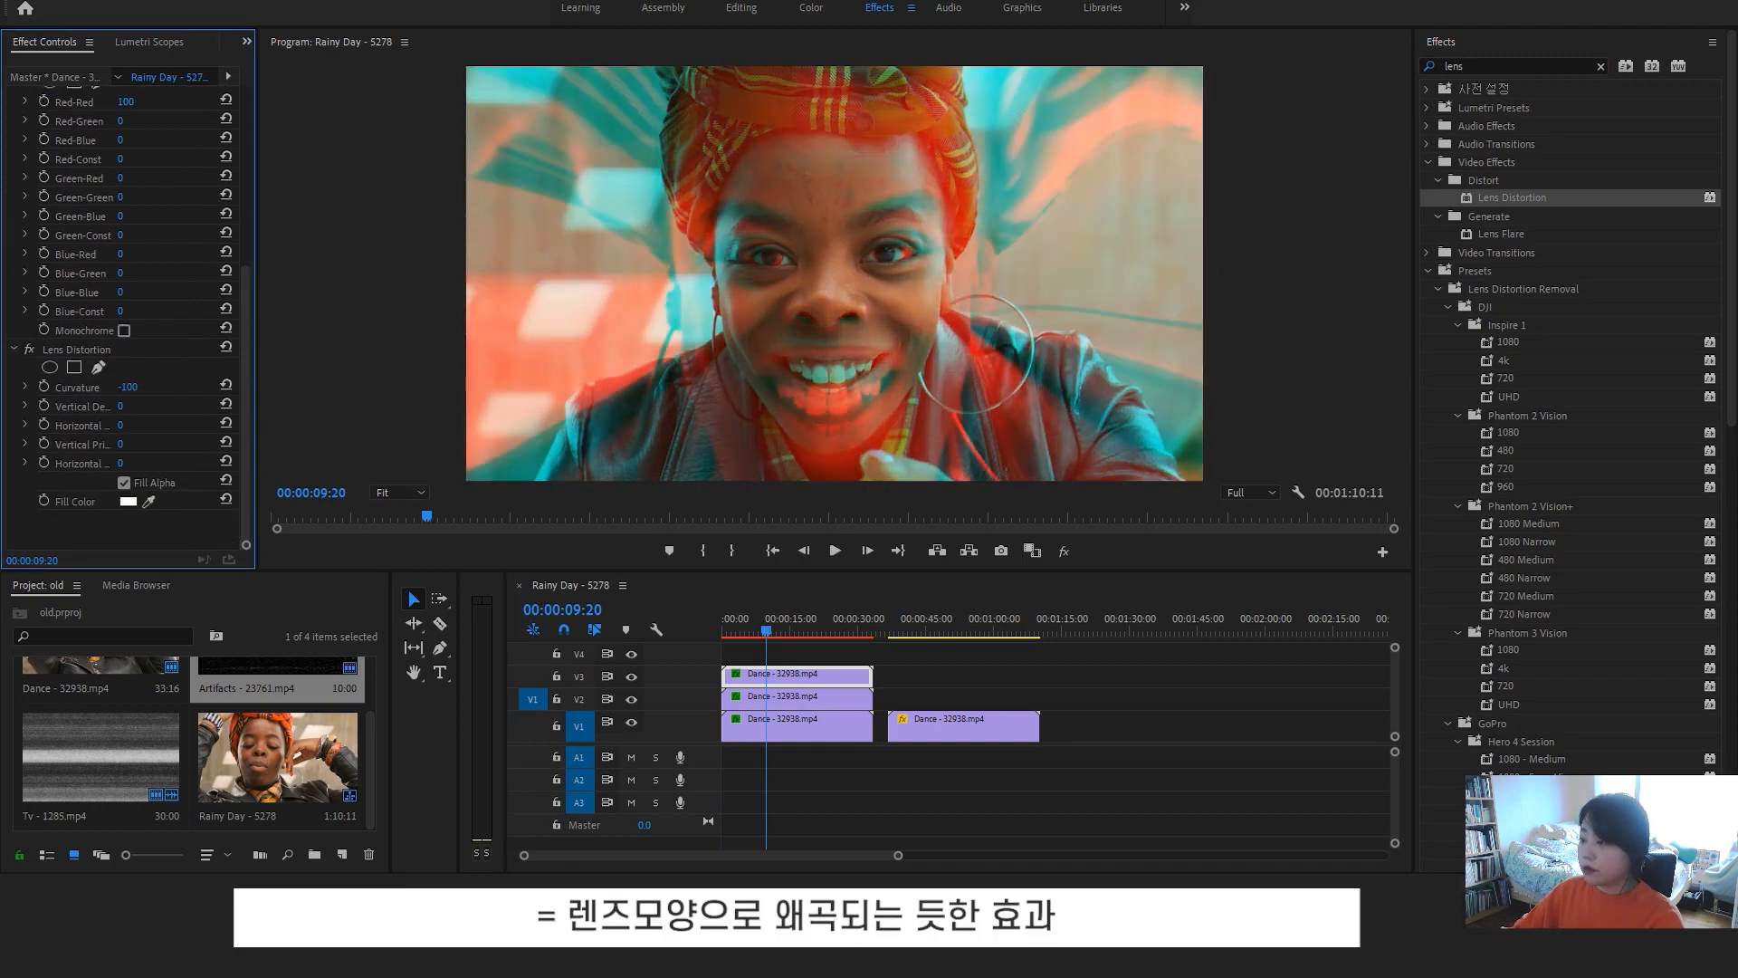
pyautogui.click(127, 386)
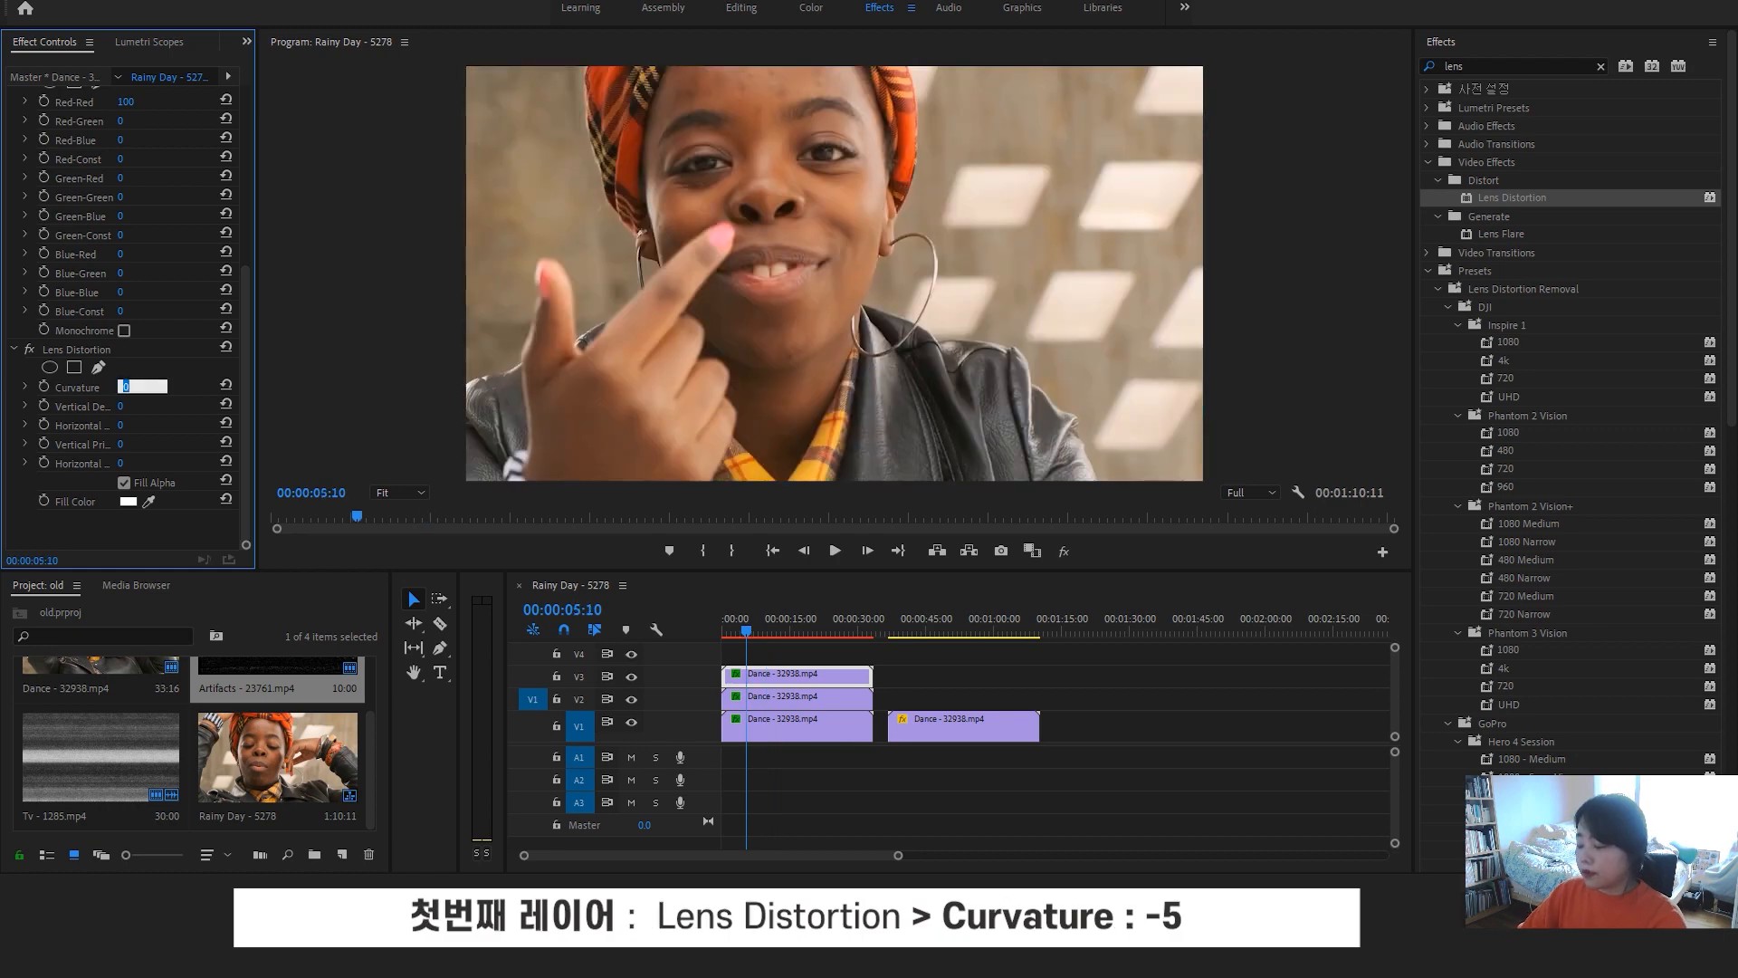
pyautogui.write('-')
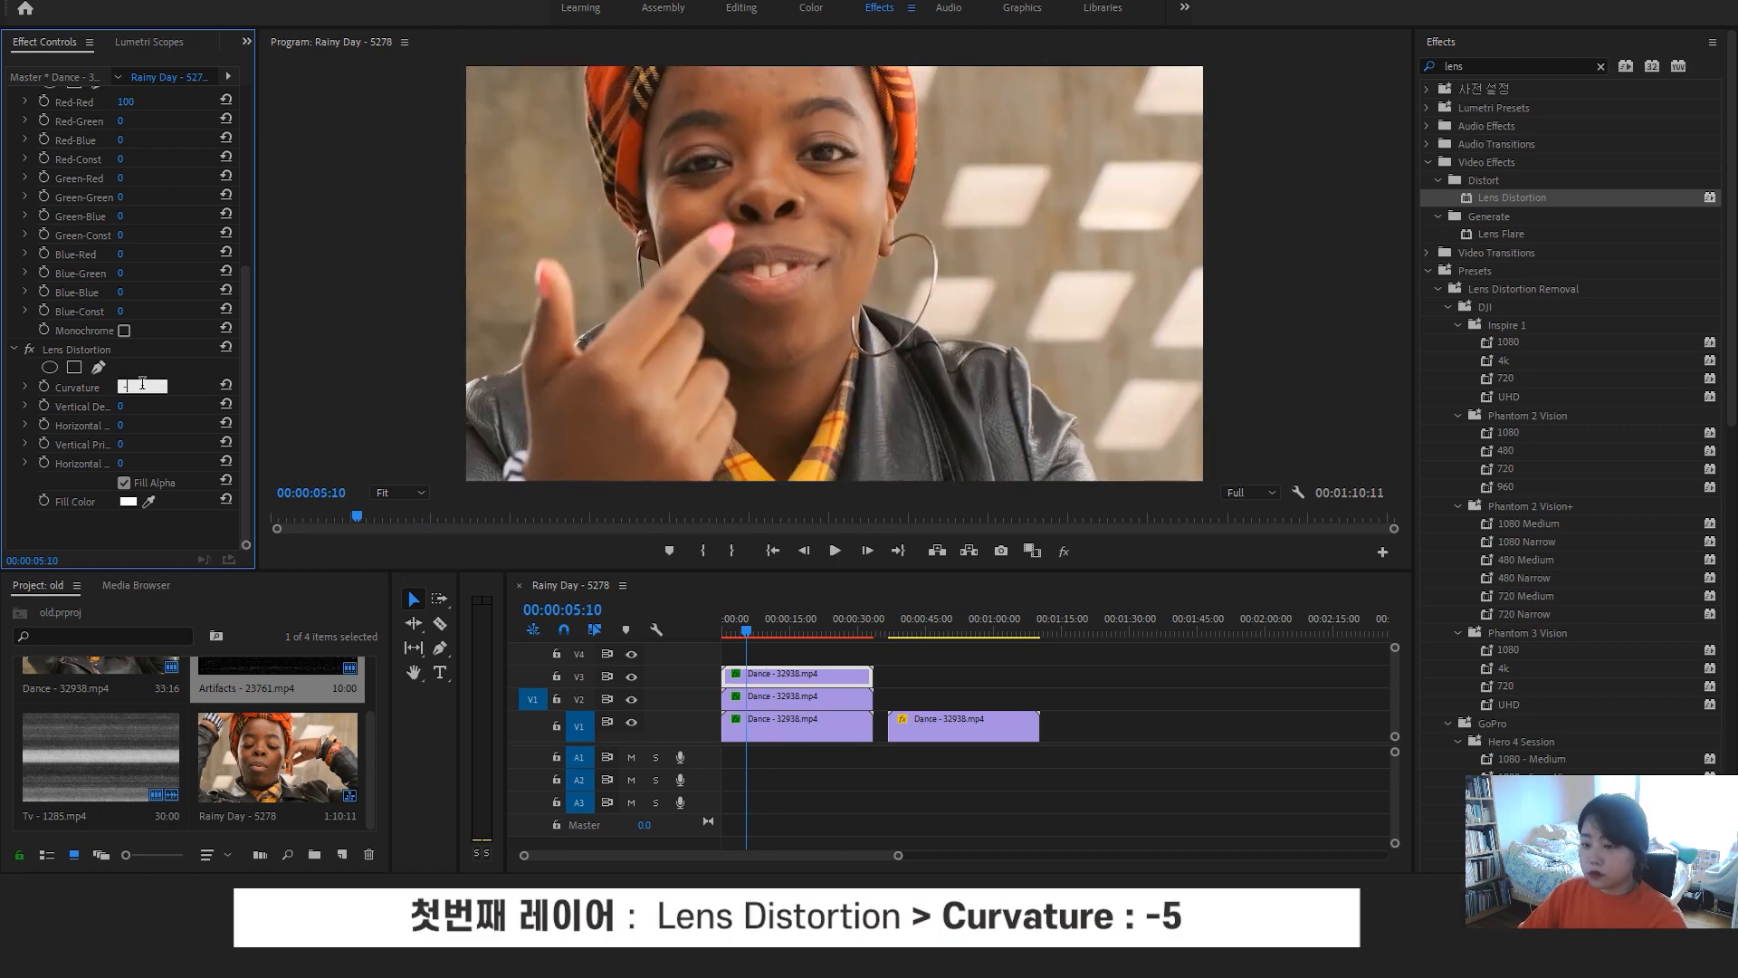
pyautogui.write('5')
pyautogui.press('Return')
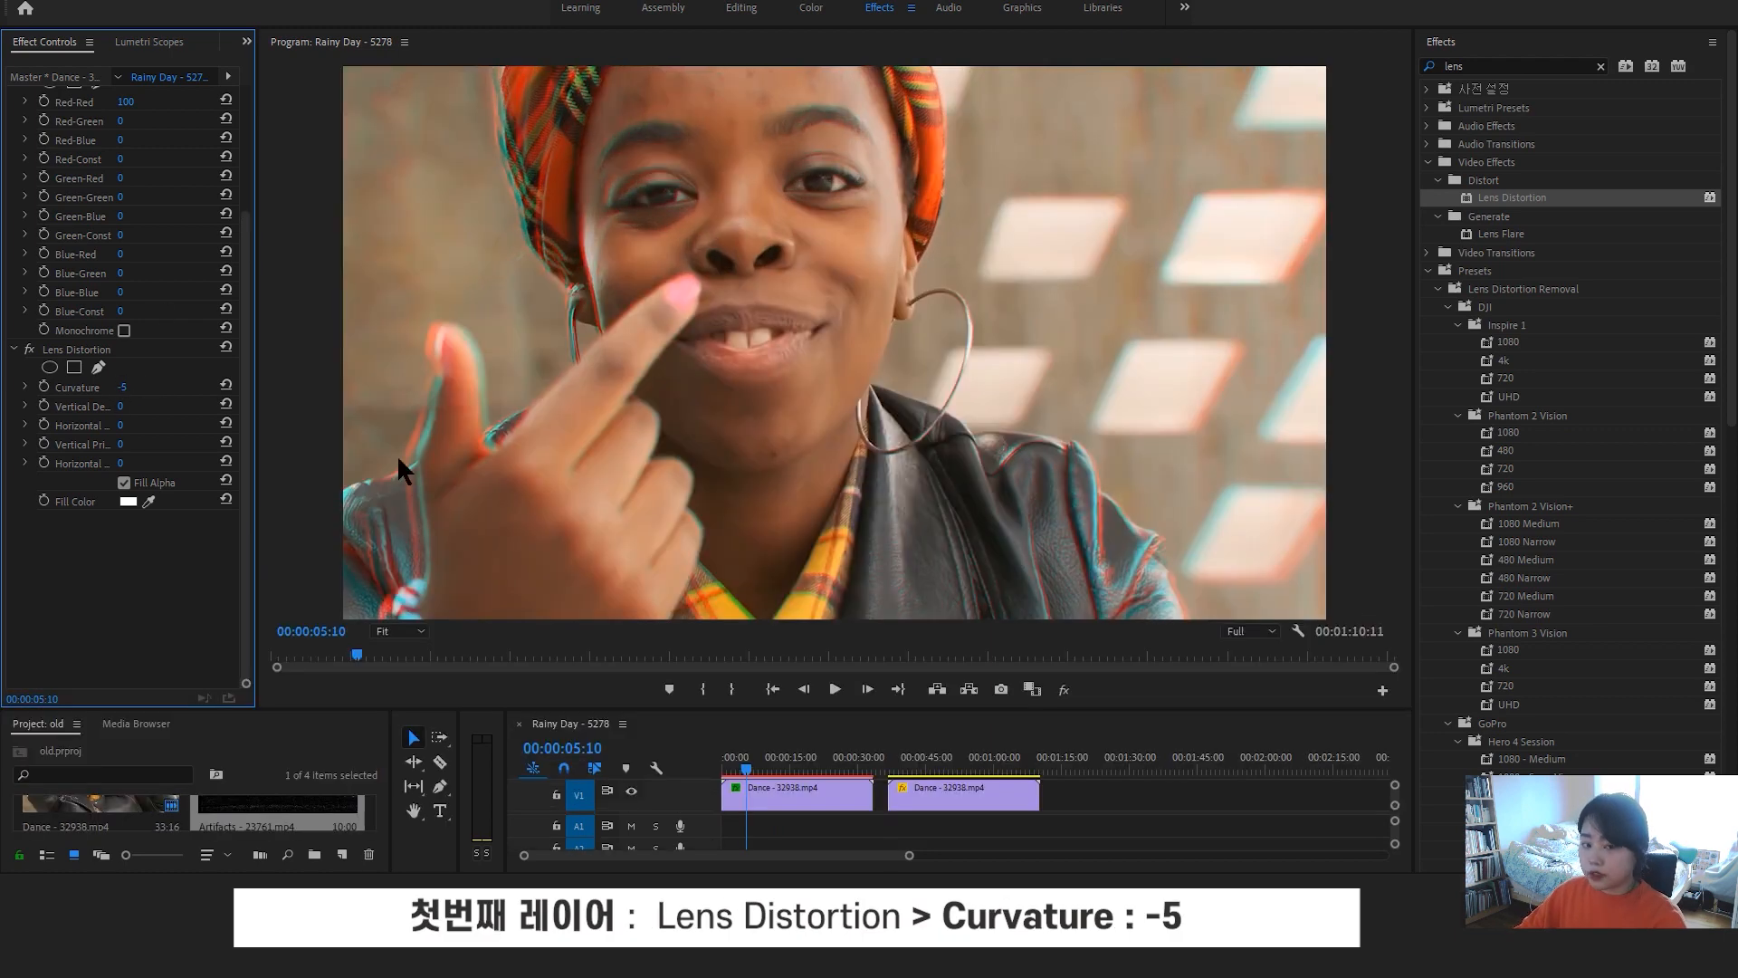
# Try a Lens Distortion curvature of 100 on the V3 clip for a convex lens look
pyautogui.click(143, 382)
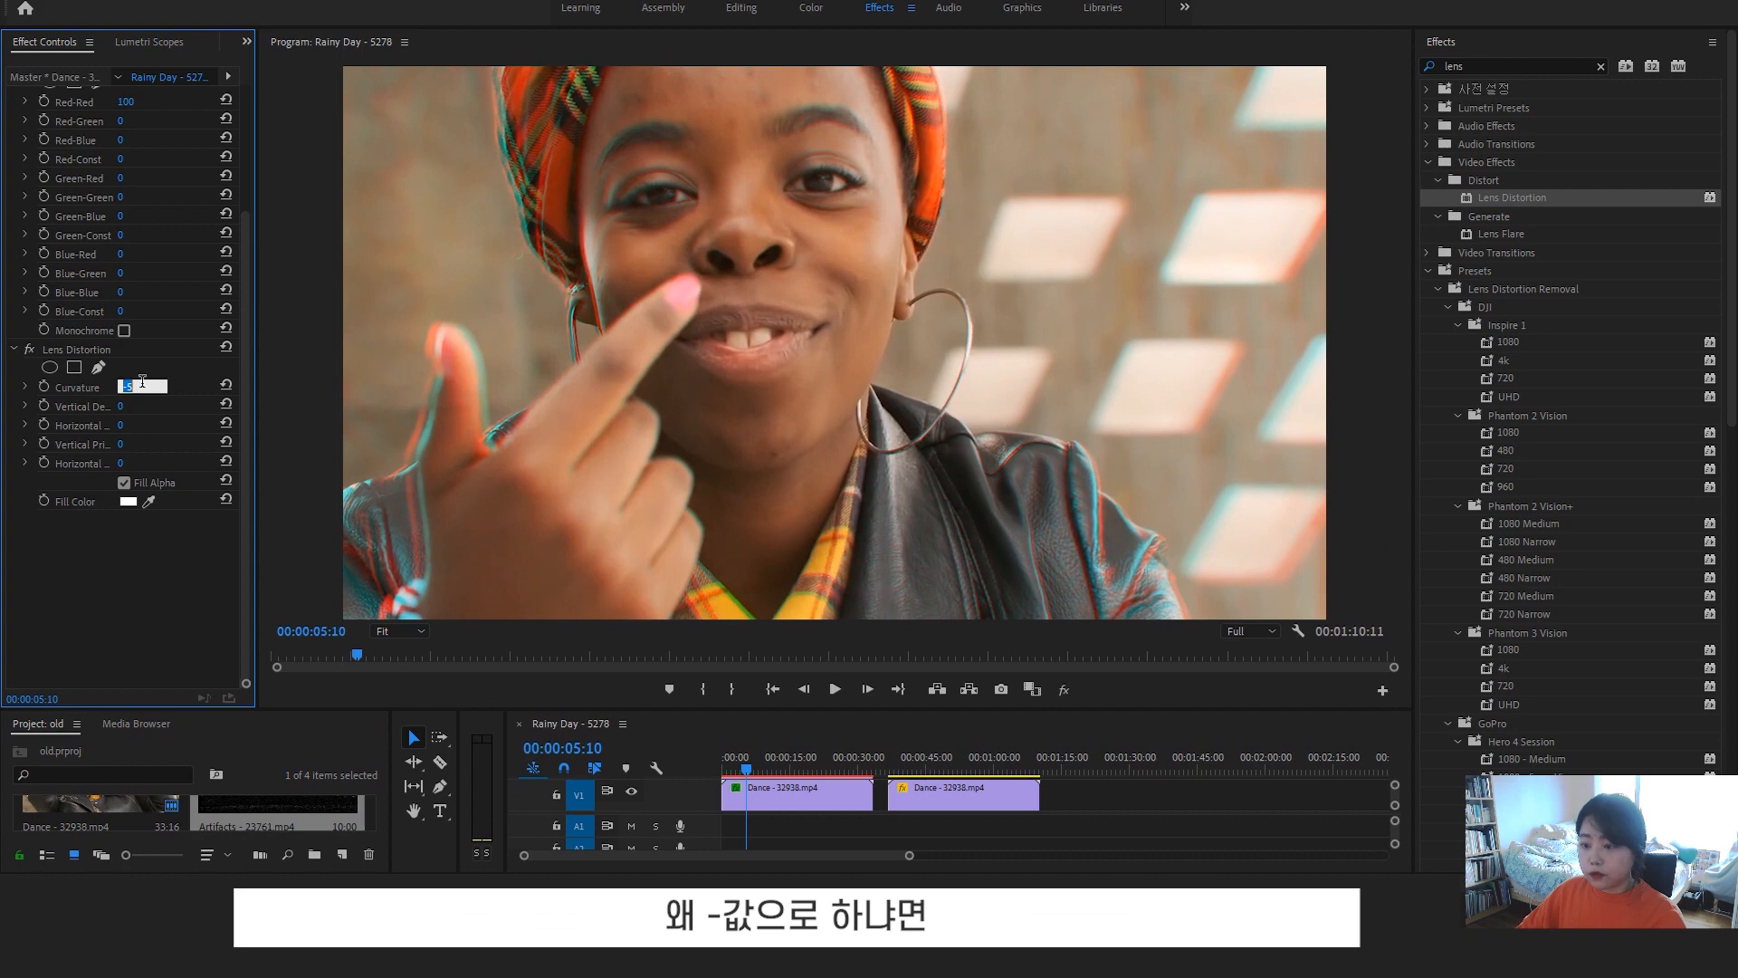
pyautogui.write('100')
pyautogui.press('Return')
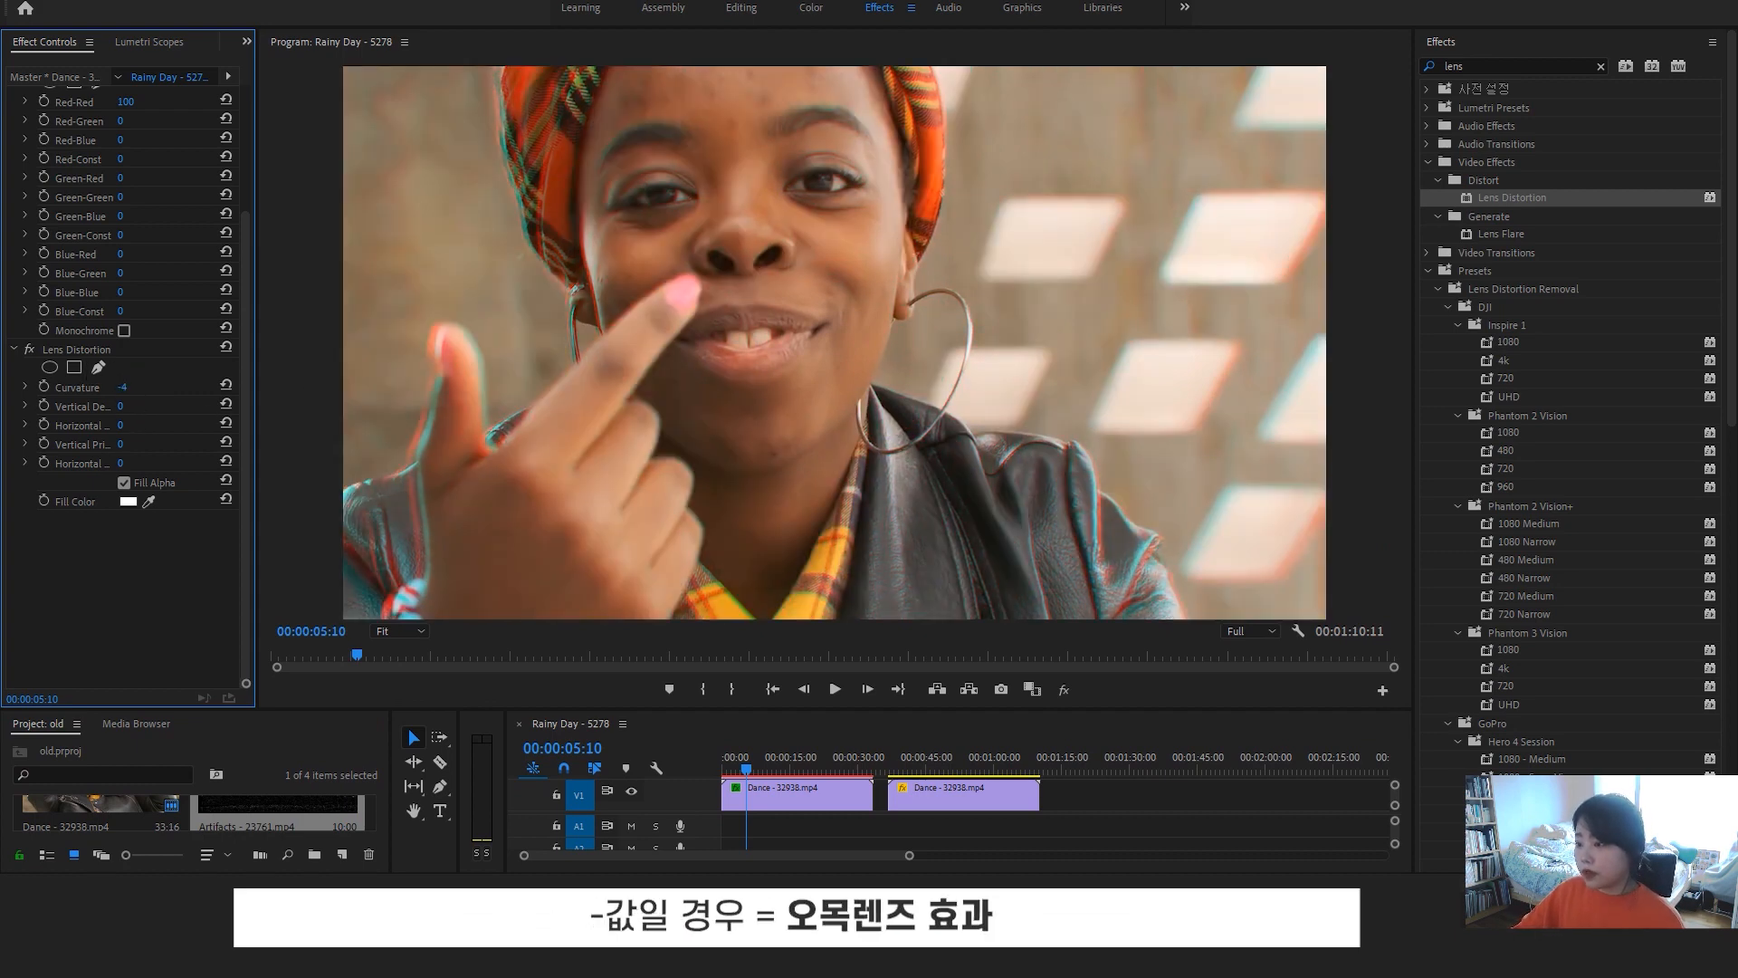
pyautogui.moveTo(122, 387)
pyautogui.mouseDown()
pyautogui.moveTo(35, 388)
pyautogui.moveTo(108, 388)
pyautogui.mouseUp()
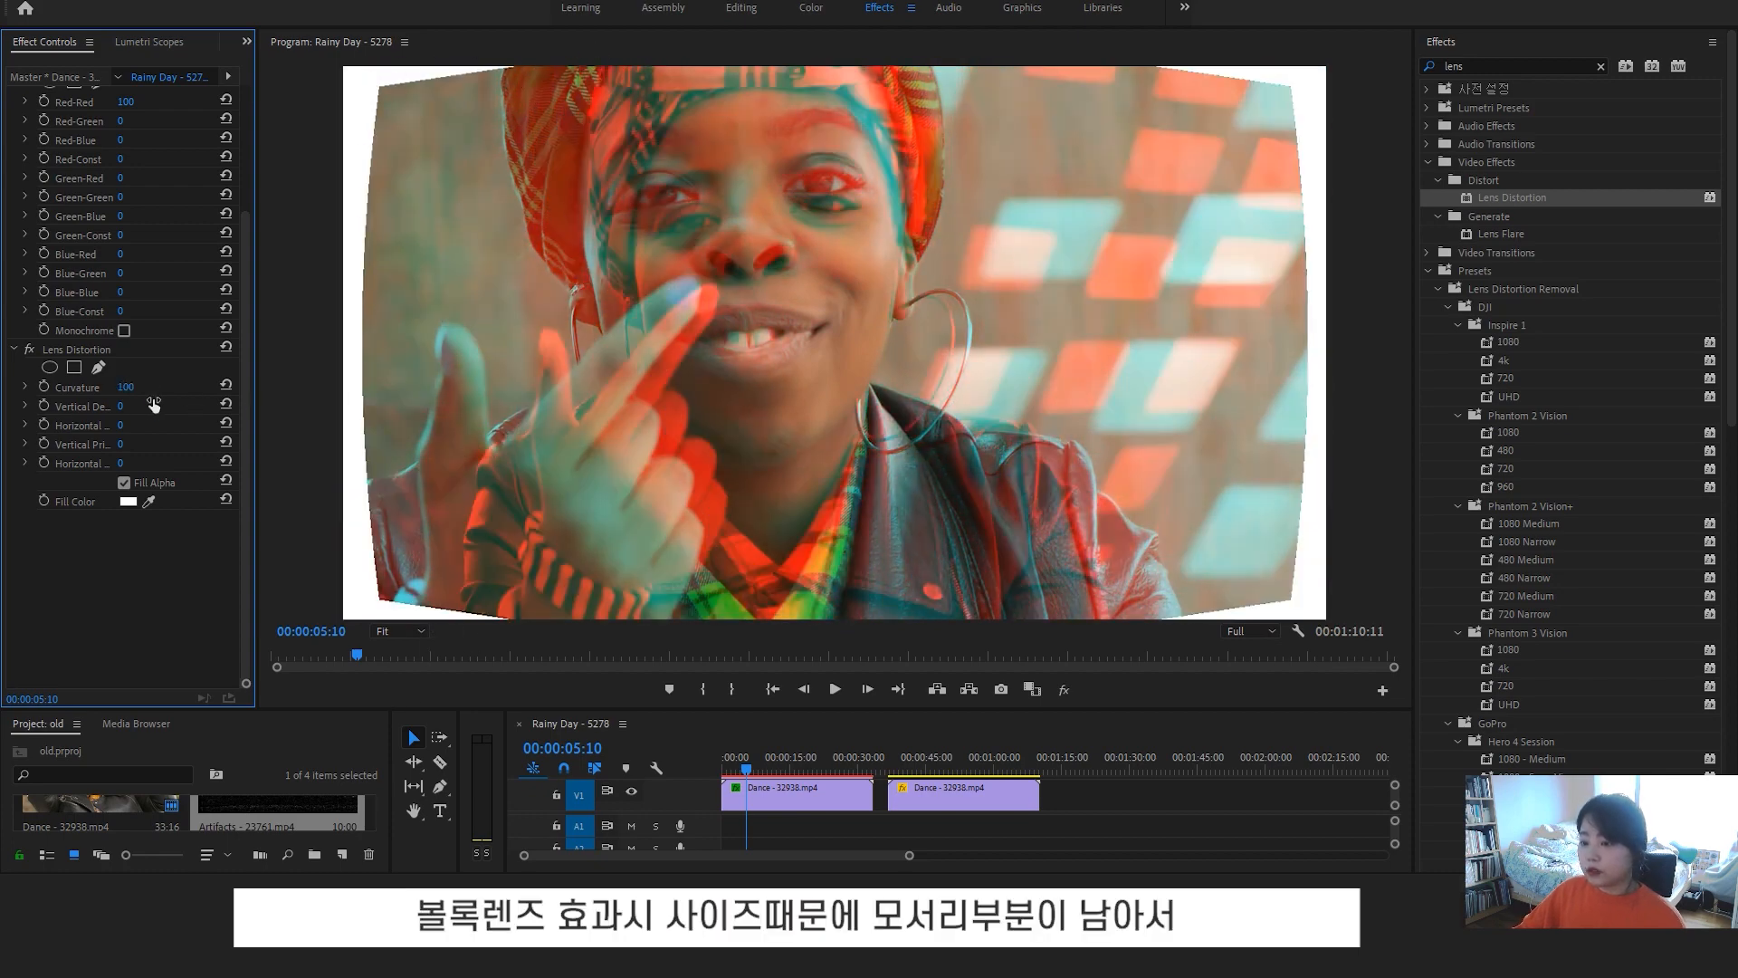
# Set the Lens Distortion curvature of the first stack's V3 clip to -5 and of its V2 clip to -3
pyautogui.click(125, 387)
pyautogui.write('-5')
pyautogui.press('Return')
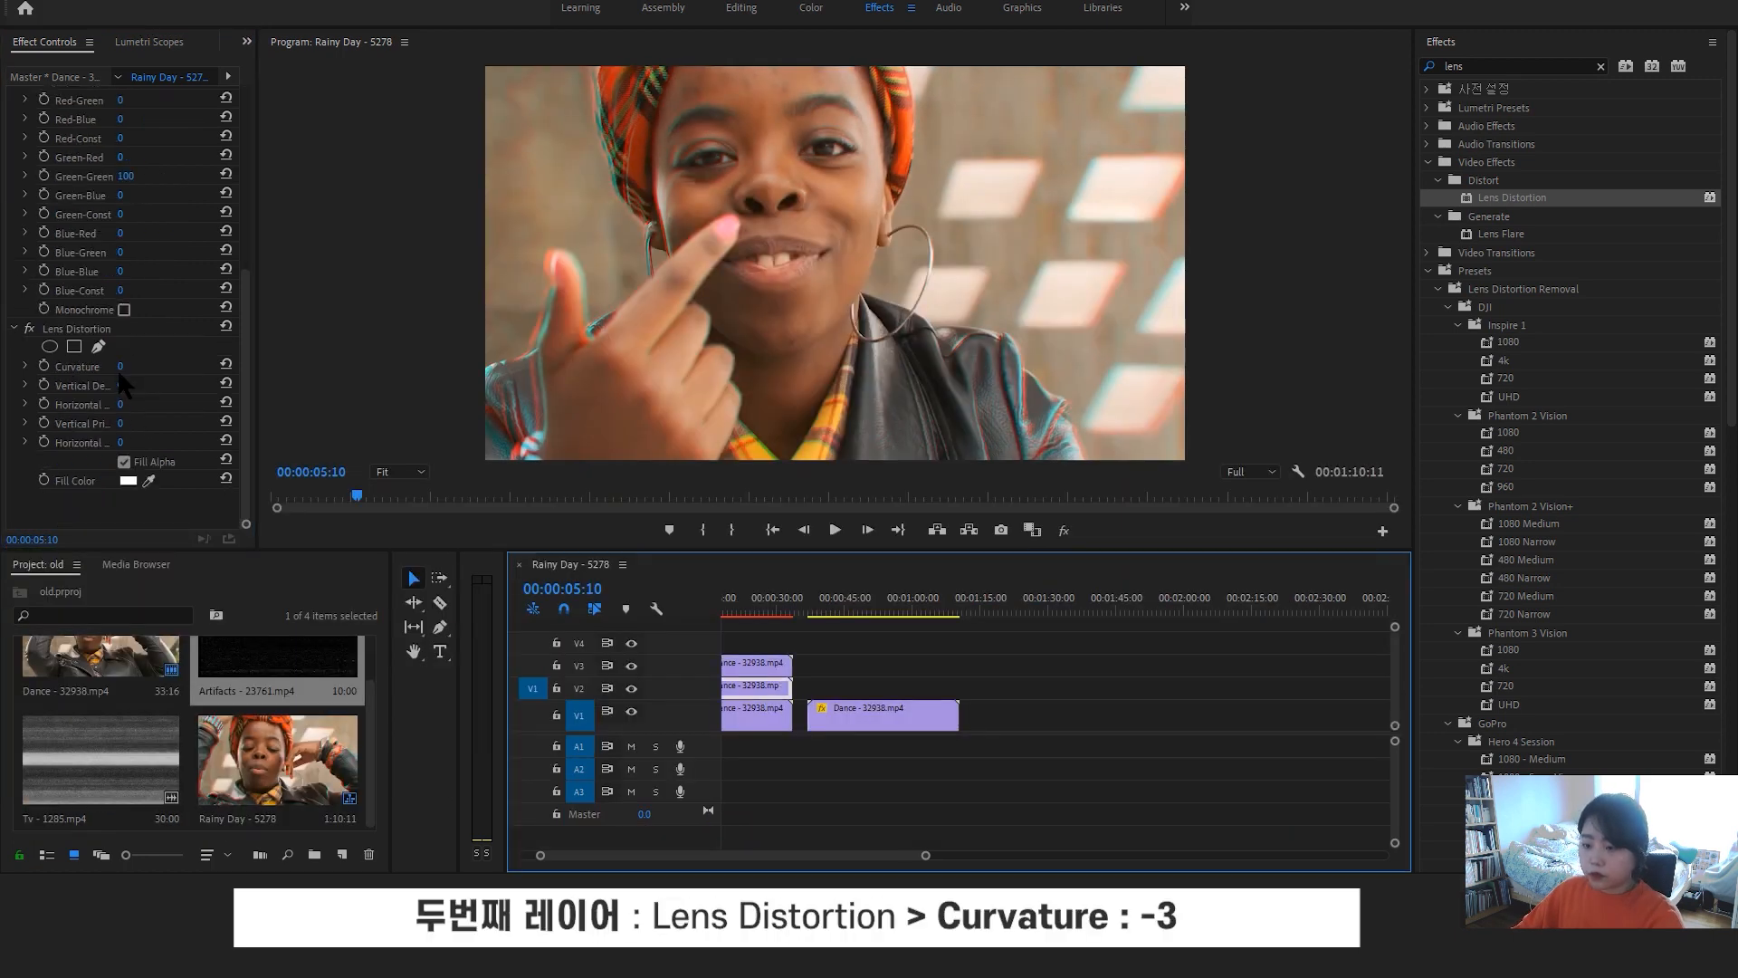
pyautogui.click(121, 366)
pyautogui.write('-3')
pyautogui.press('Return')
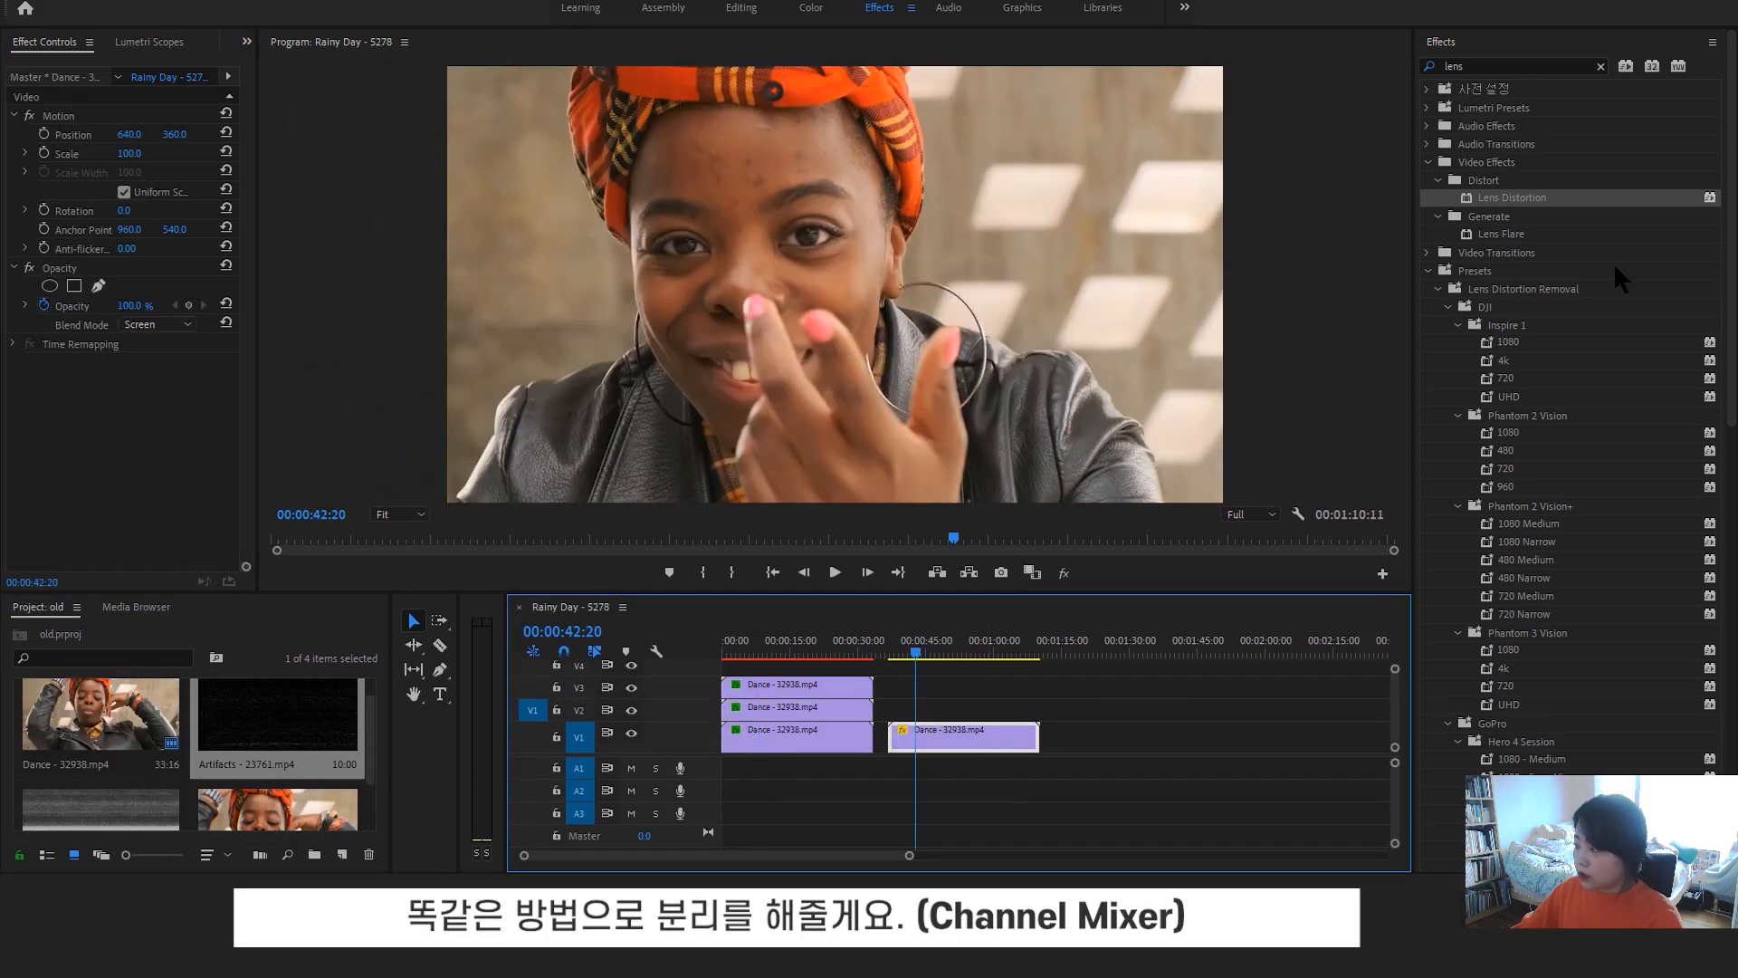
# Search the effects for "channel" and apply Channel Mixer to the second stack of dance clips
pyautogui.click(1404, 65)
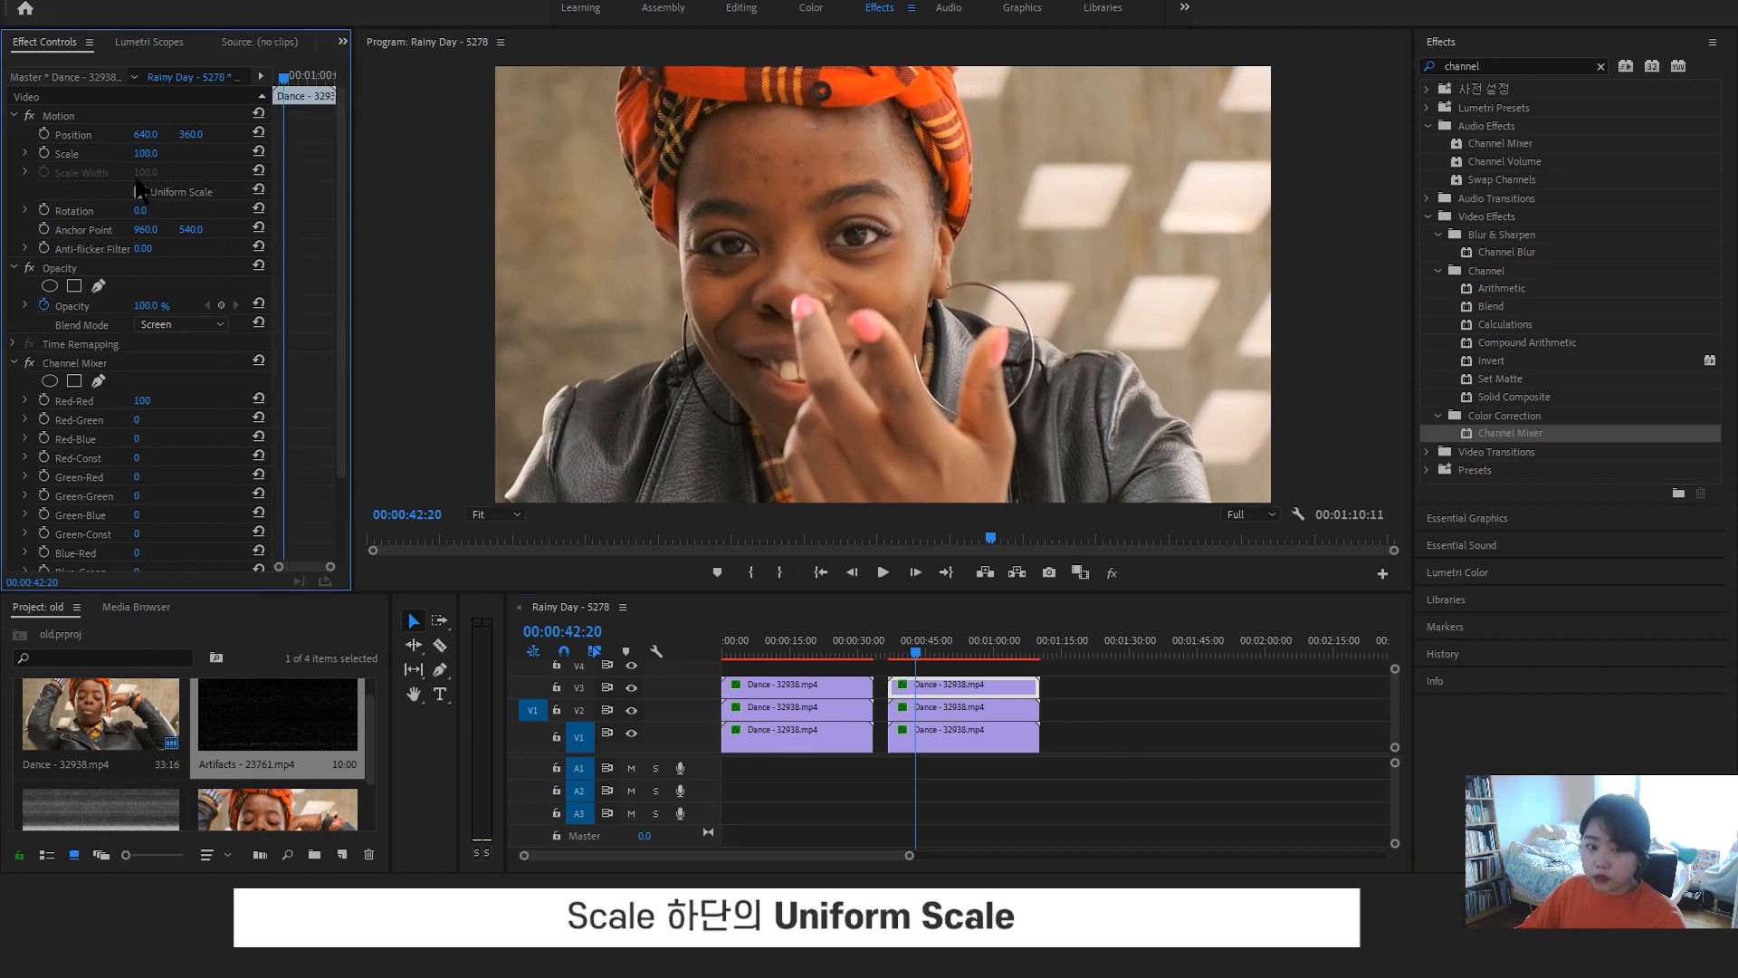
# Try resizing the second stack's V3 clip to a scale of 110 with Uniform Scale switched off and on again
pyautogui.click(140, 192)
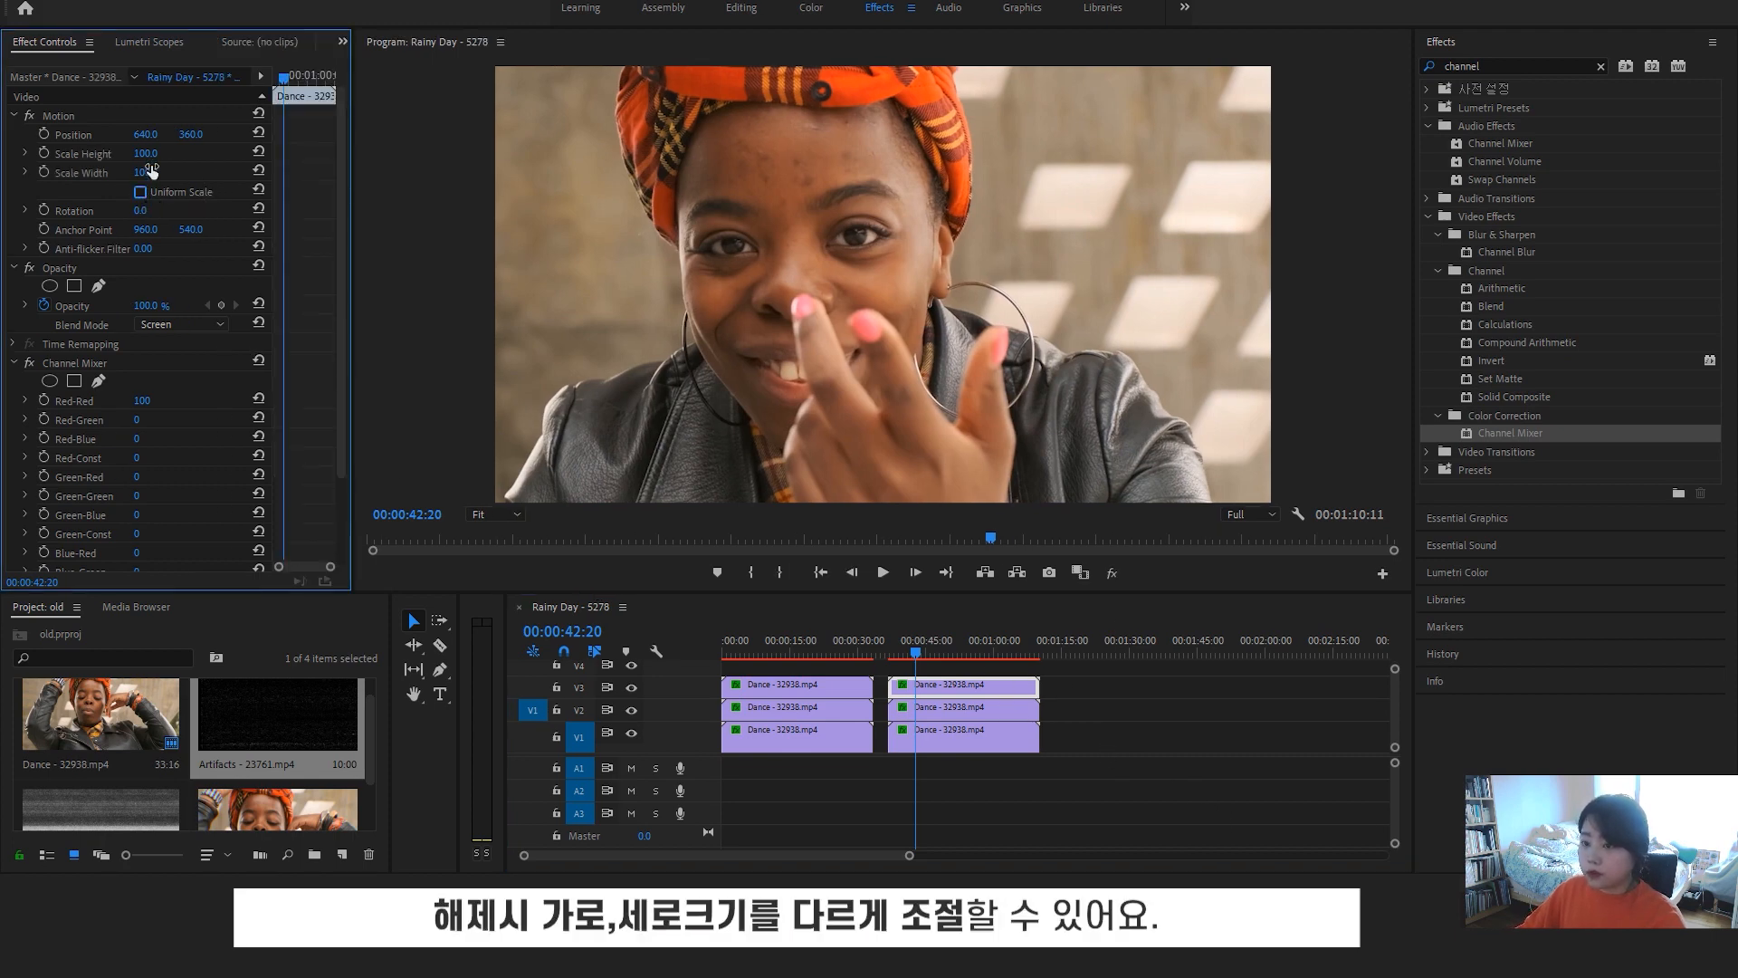
pyautogui.moveTo(148, 162); pyautogui.dragTo(172, 197)
pyautogui.click(140, 192)
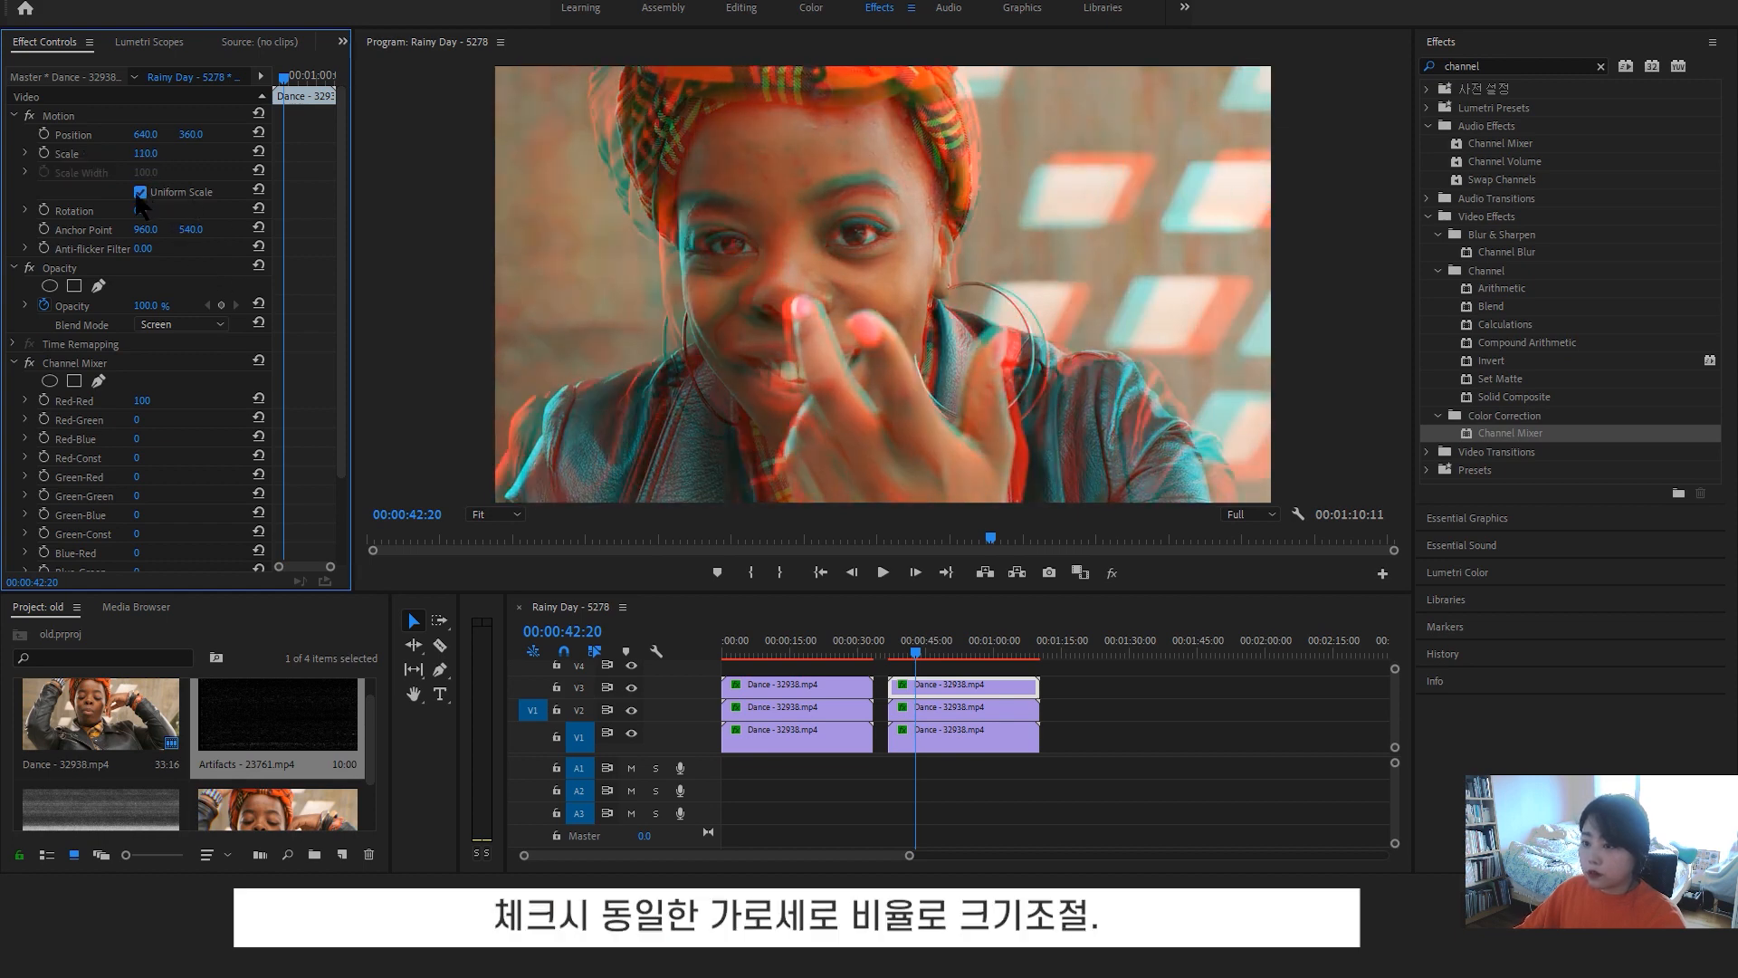
# Turn off Uniform Scale on the second stack's V3 clip and set its Scale Width to 103
pyautogui.click(145, 193)
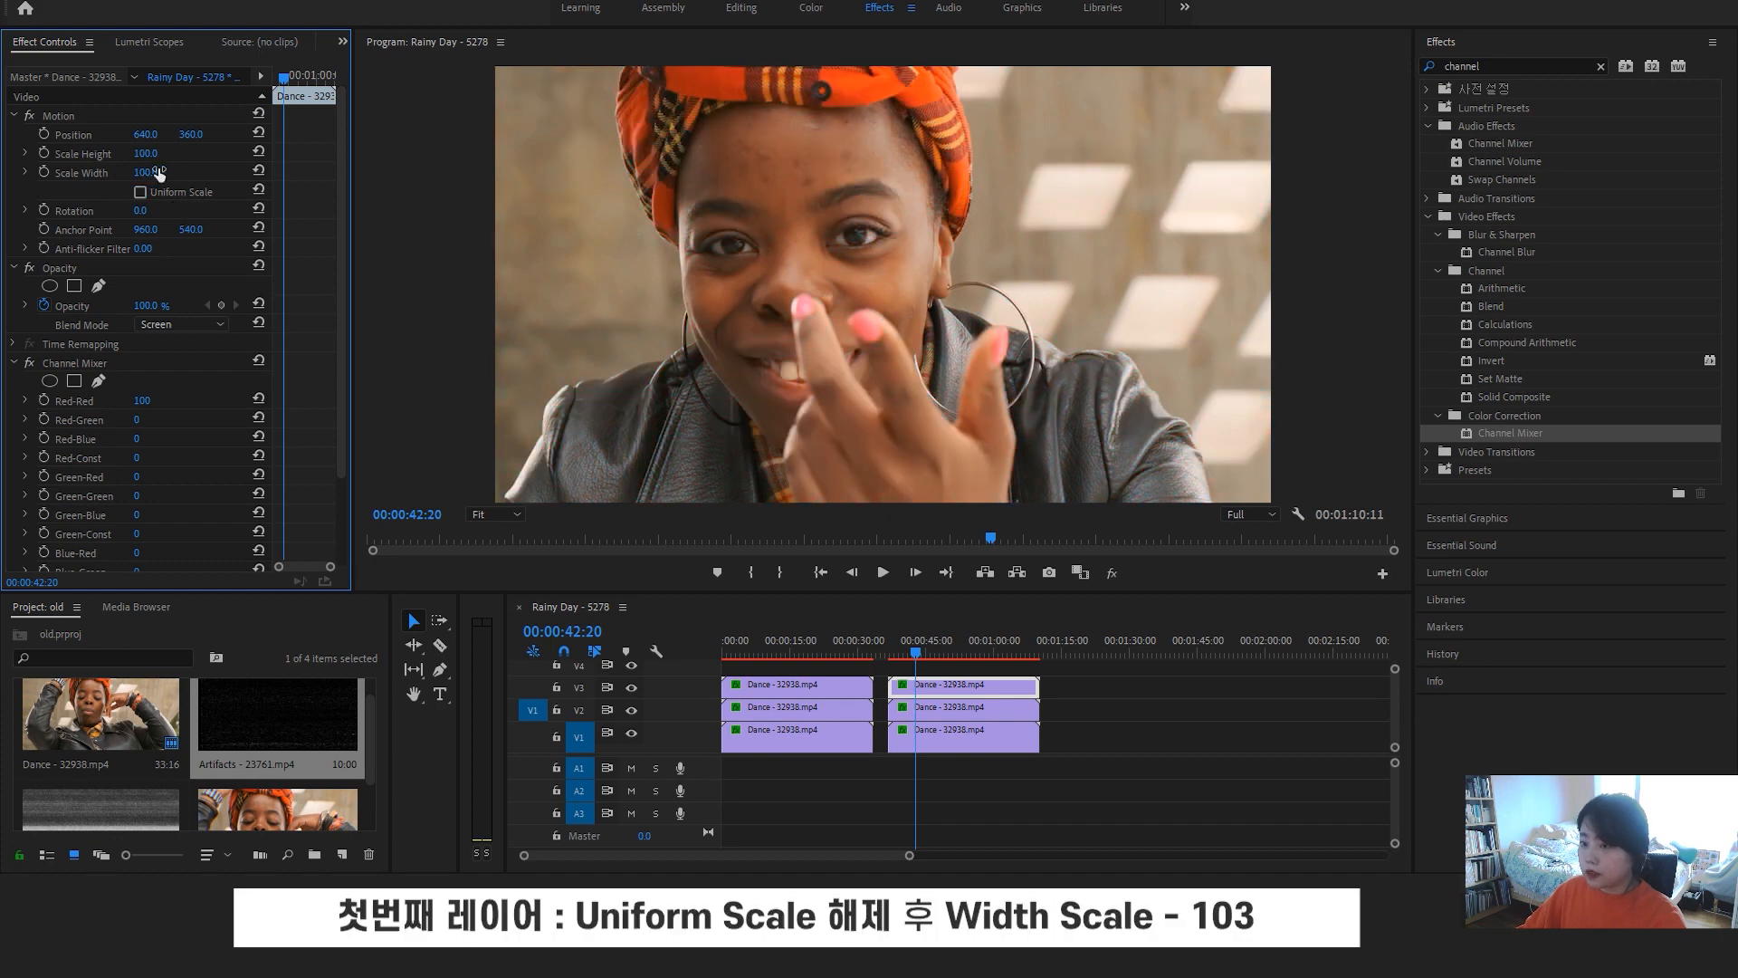
pyautogui.click(156, 172)
pyautogui.write('103')
pyautogui.press('Return')
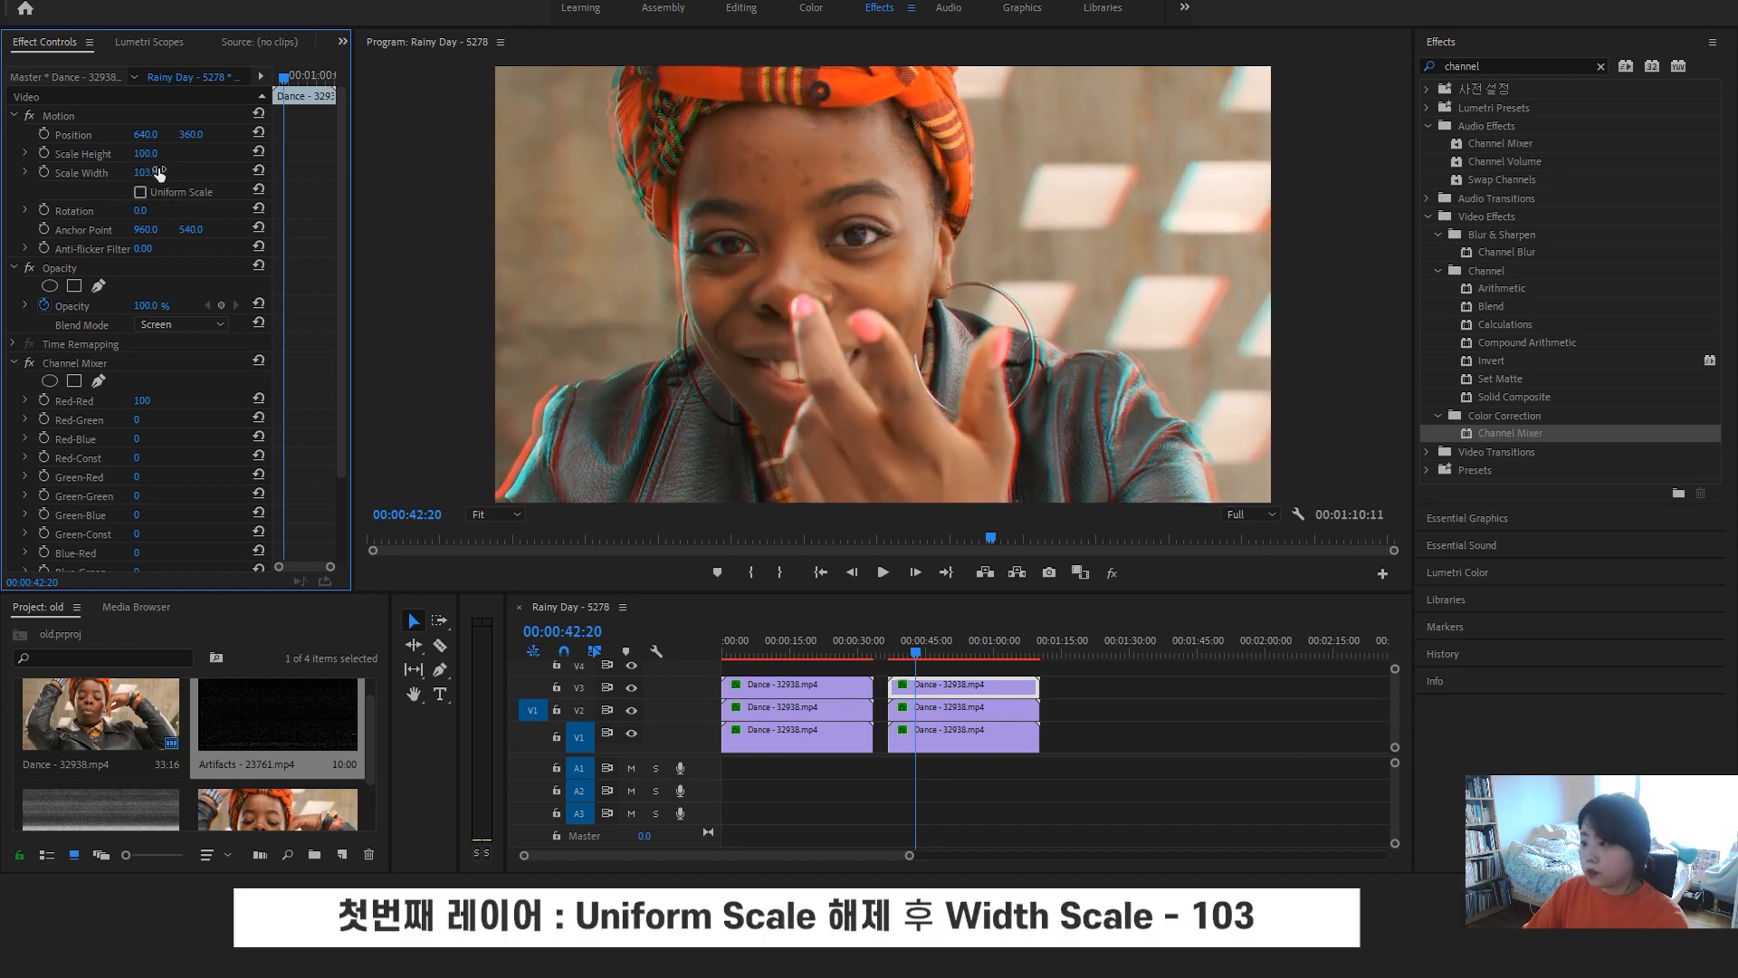
# Turn off Uniform Scale on the second stack's V2 clip and set its Scale Width to 101
pyautogui.click(1018, 715)
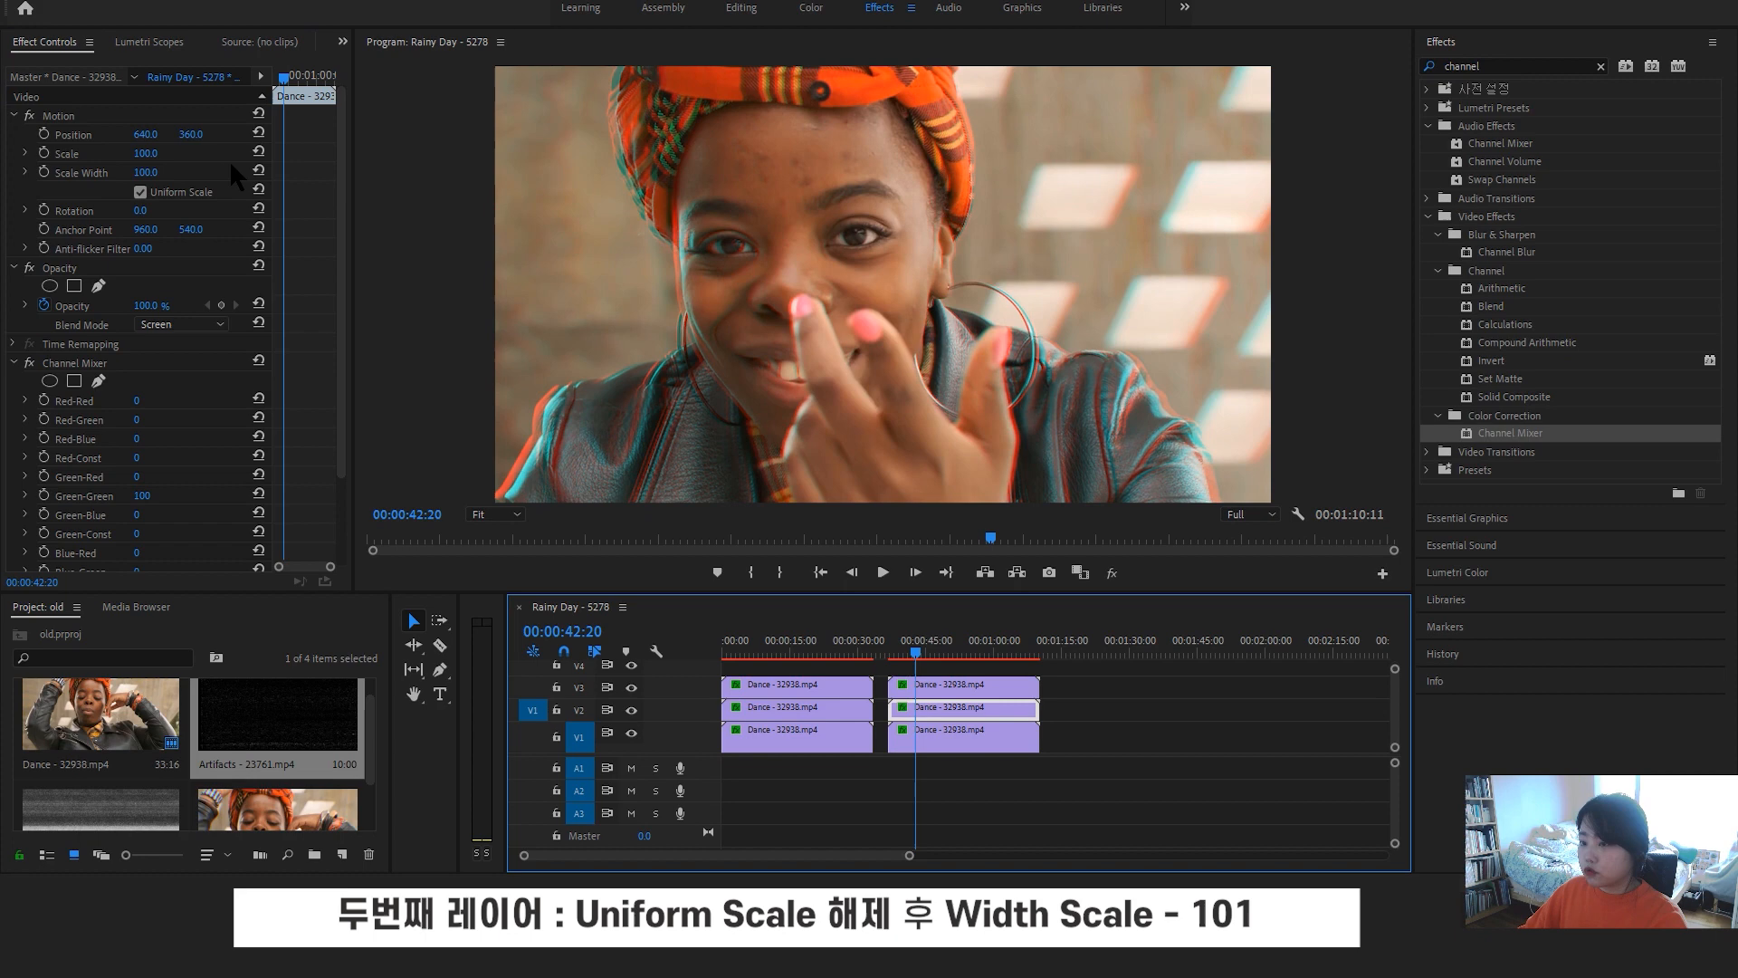
pyautogui.click(157, 171)
pyautogui.write('101')
pyautogui.press('Return')
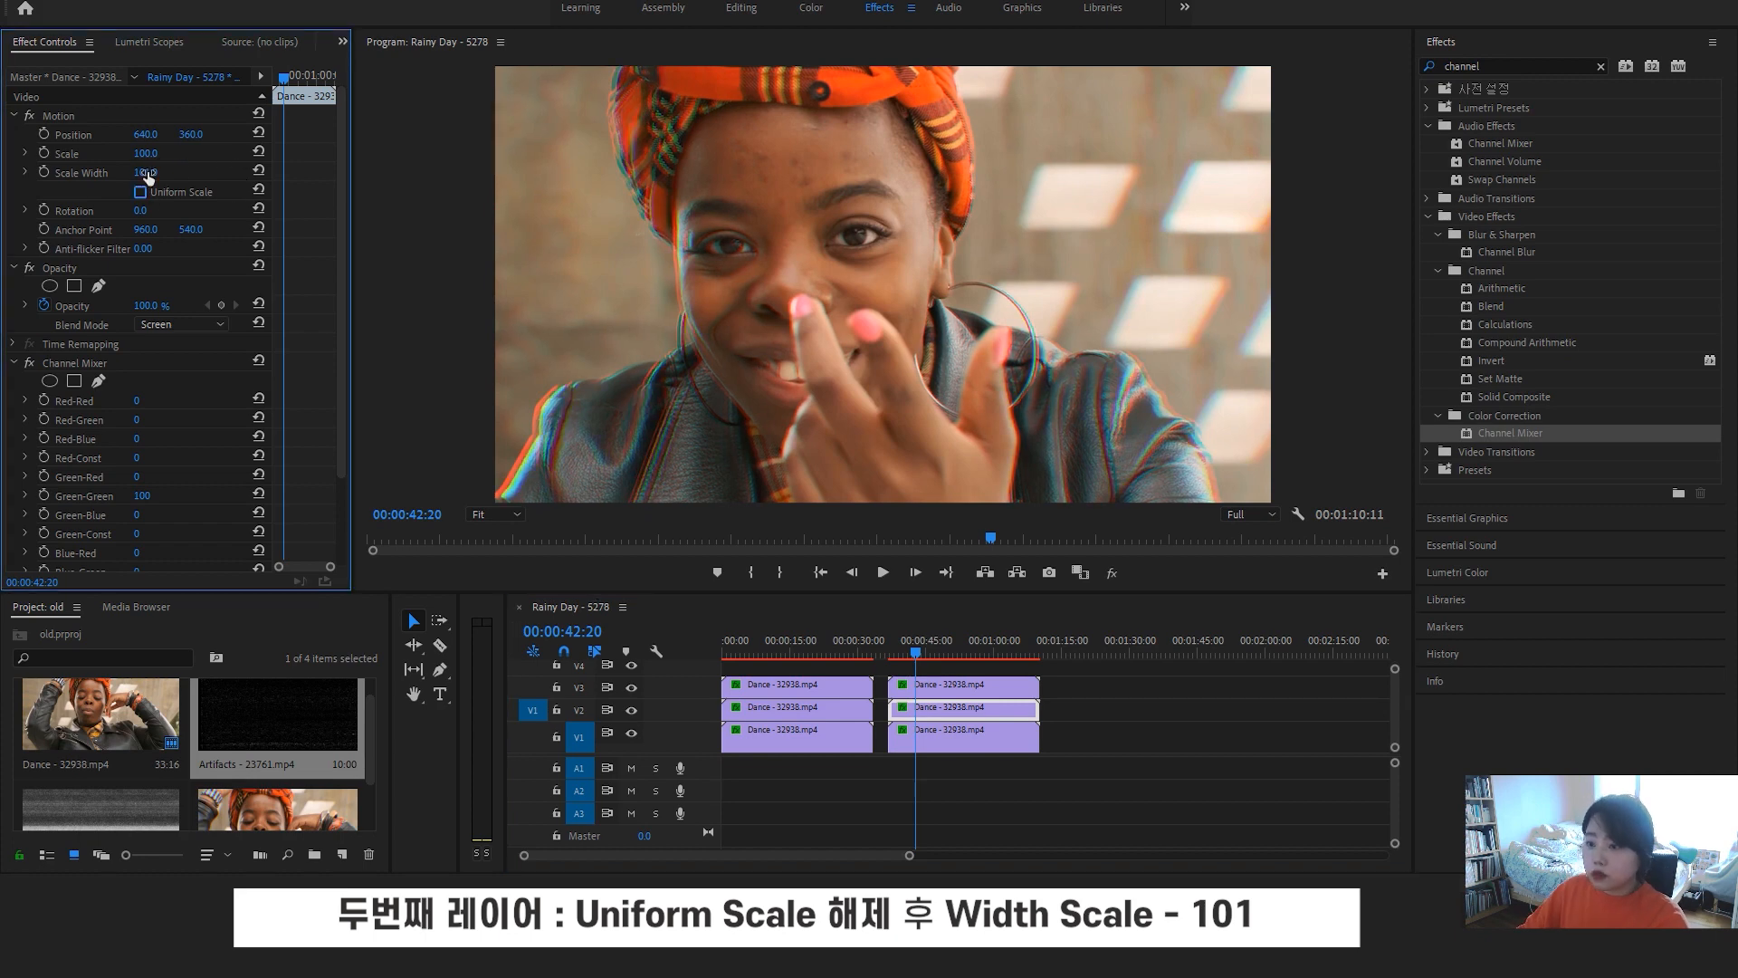
# Compare frames of the Lens Distortion stack with frames of the Scale Width stack to examine their color fringing and stretching
pyautogui.click(807, 649)
pyautogui.click(949, 645)
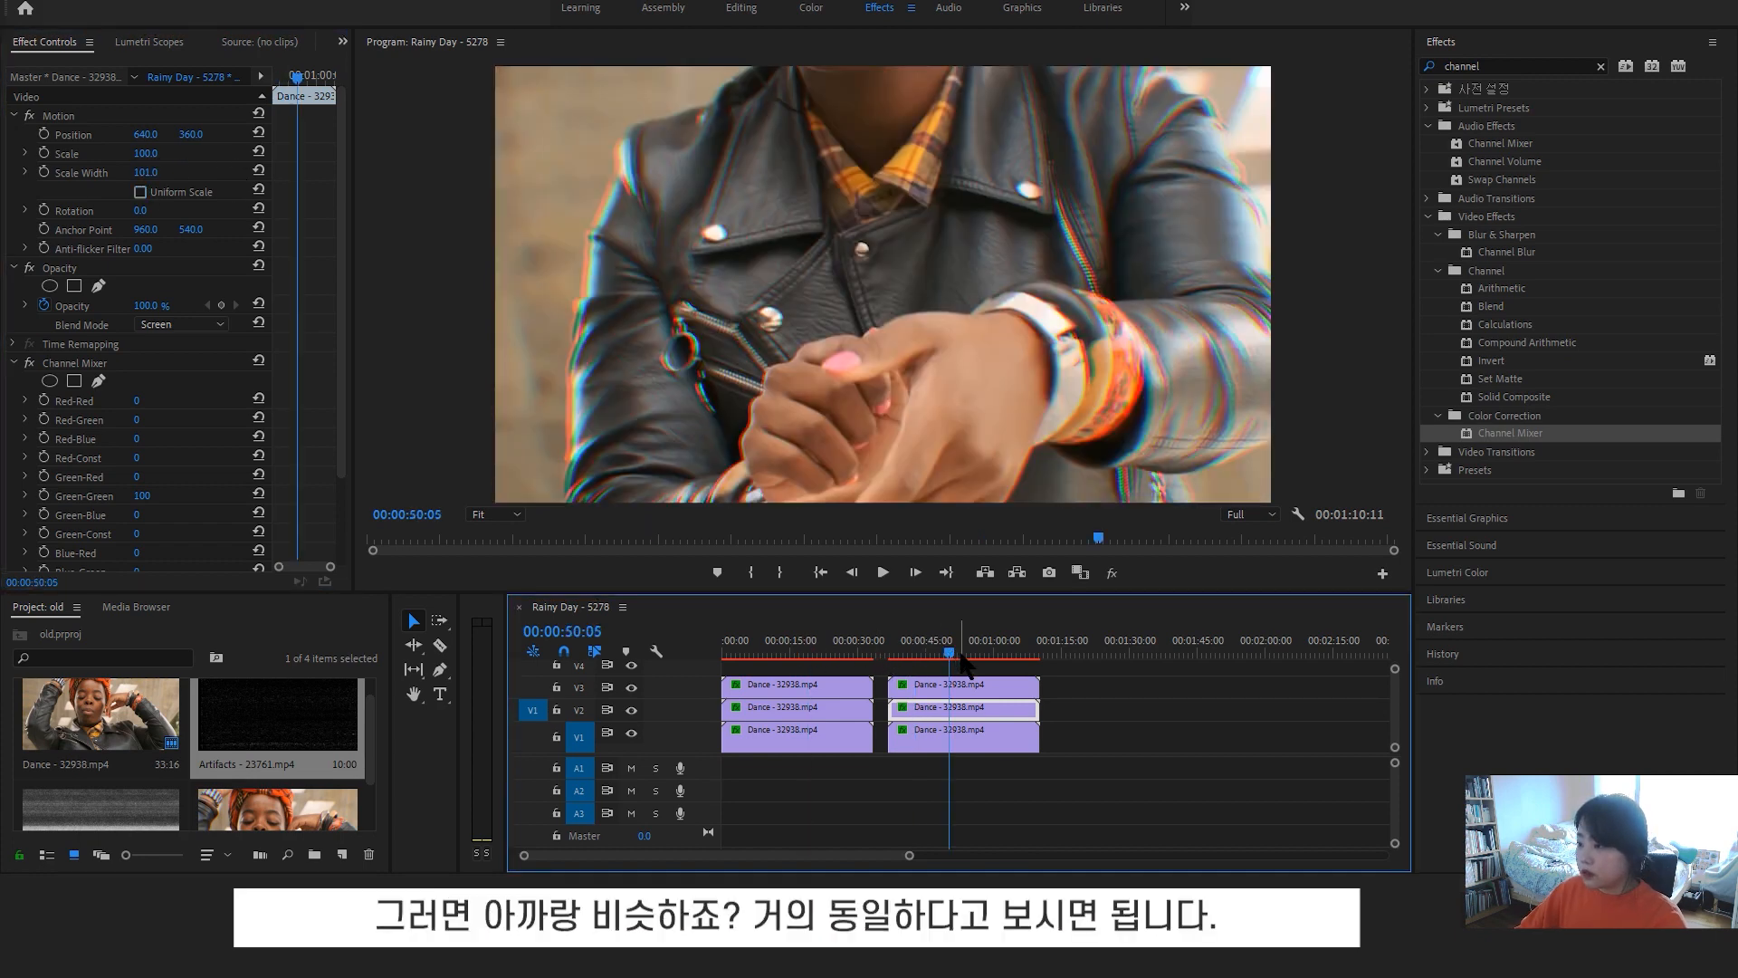
pyautogui.moveTo(949, 650); pyautogui.dragTo(939, 650)
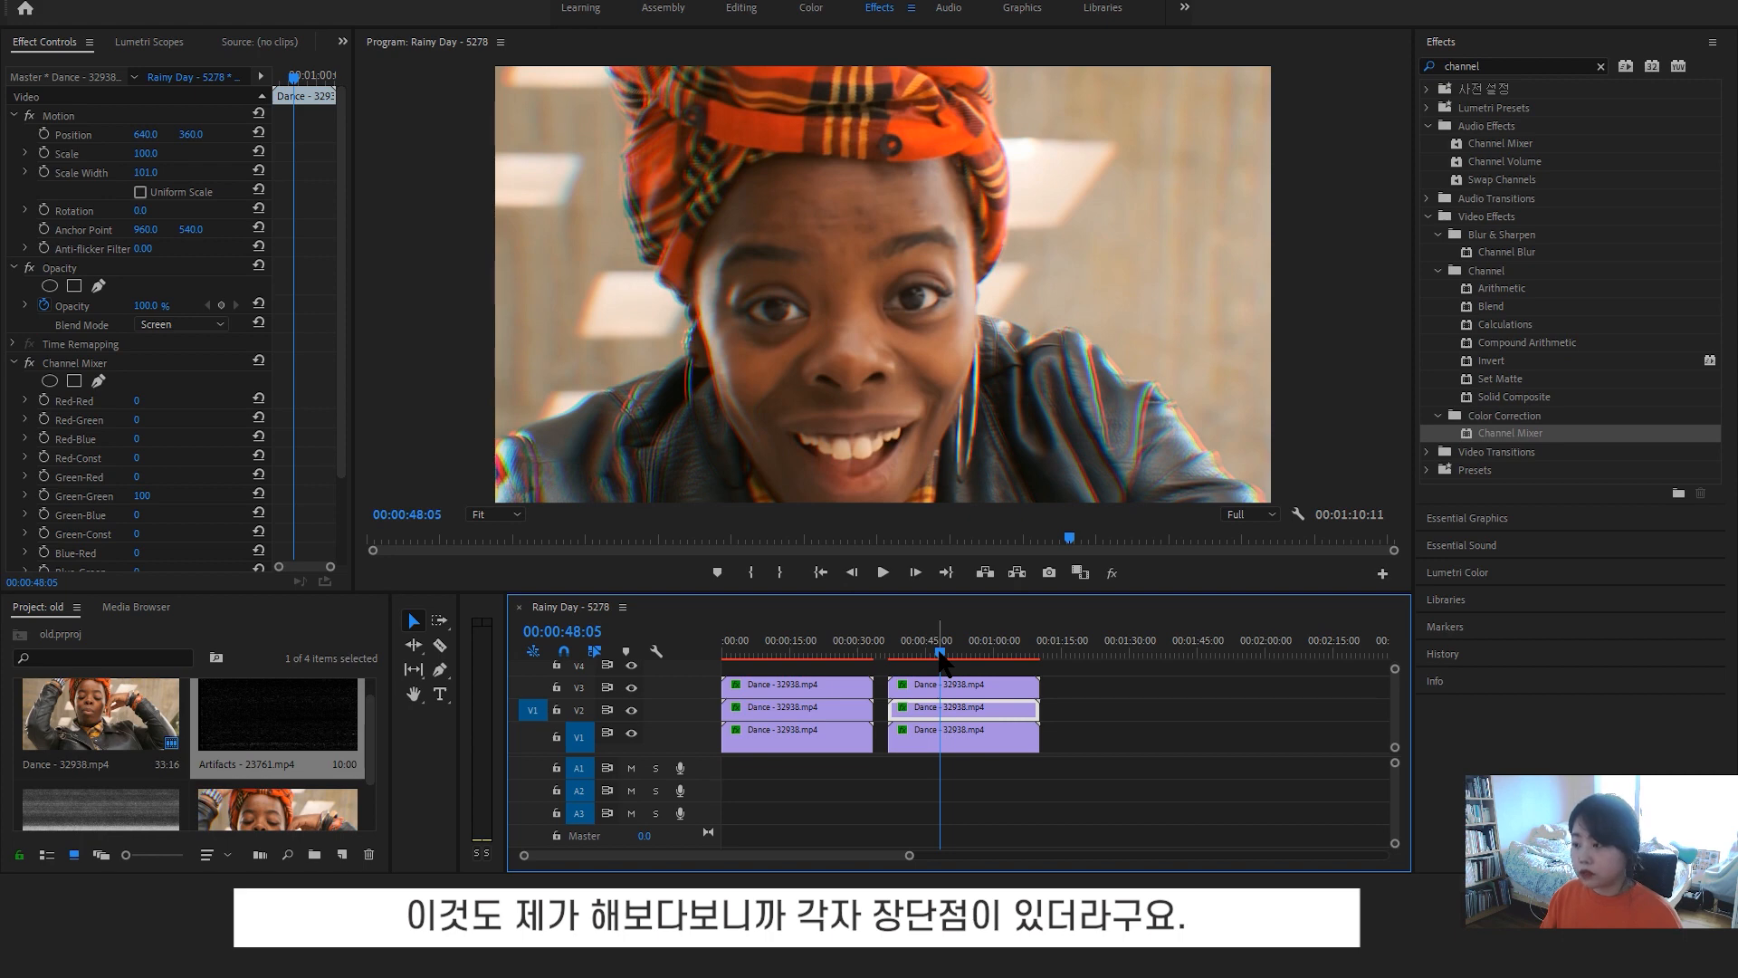
pyautogui.moveTo(940, 652); pyautogui.dragTo(765, 654)
pyautogui.click(936, 652)
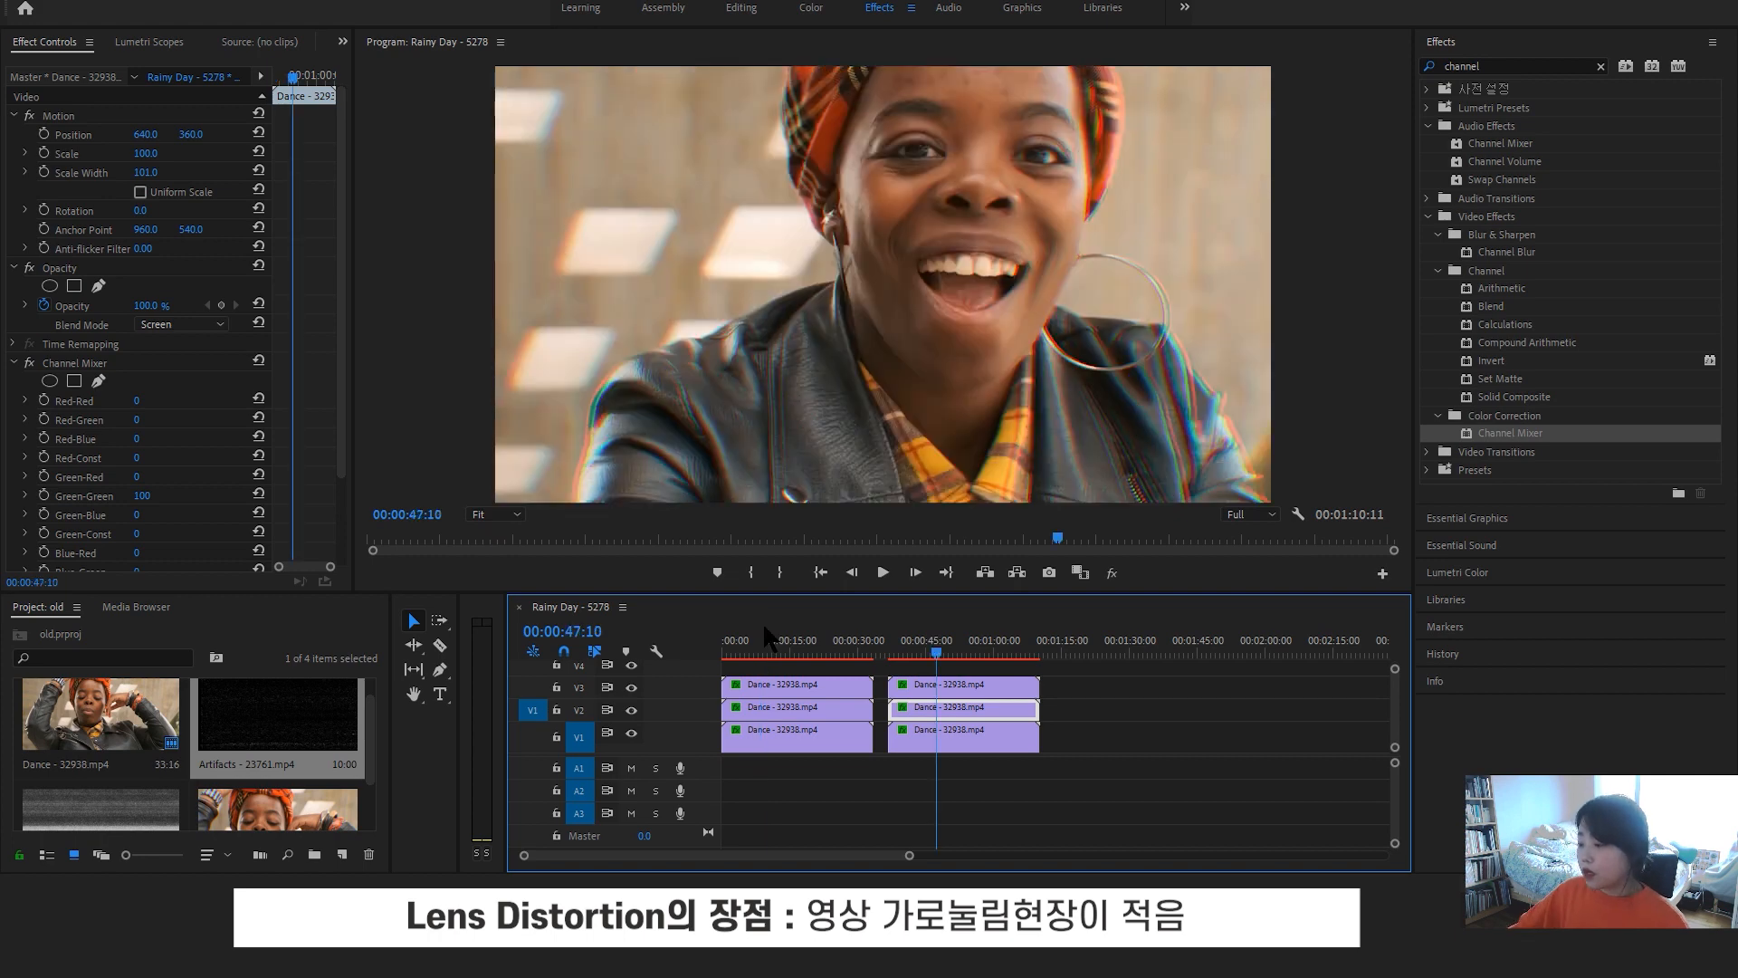
pyautogui.click(790, 652)
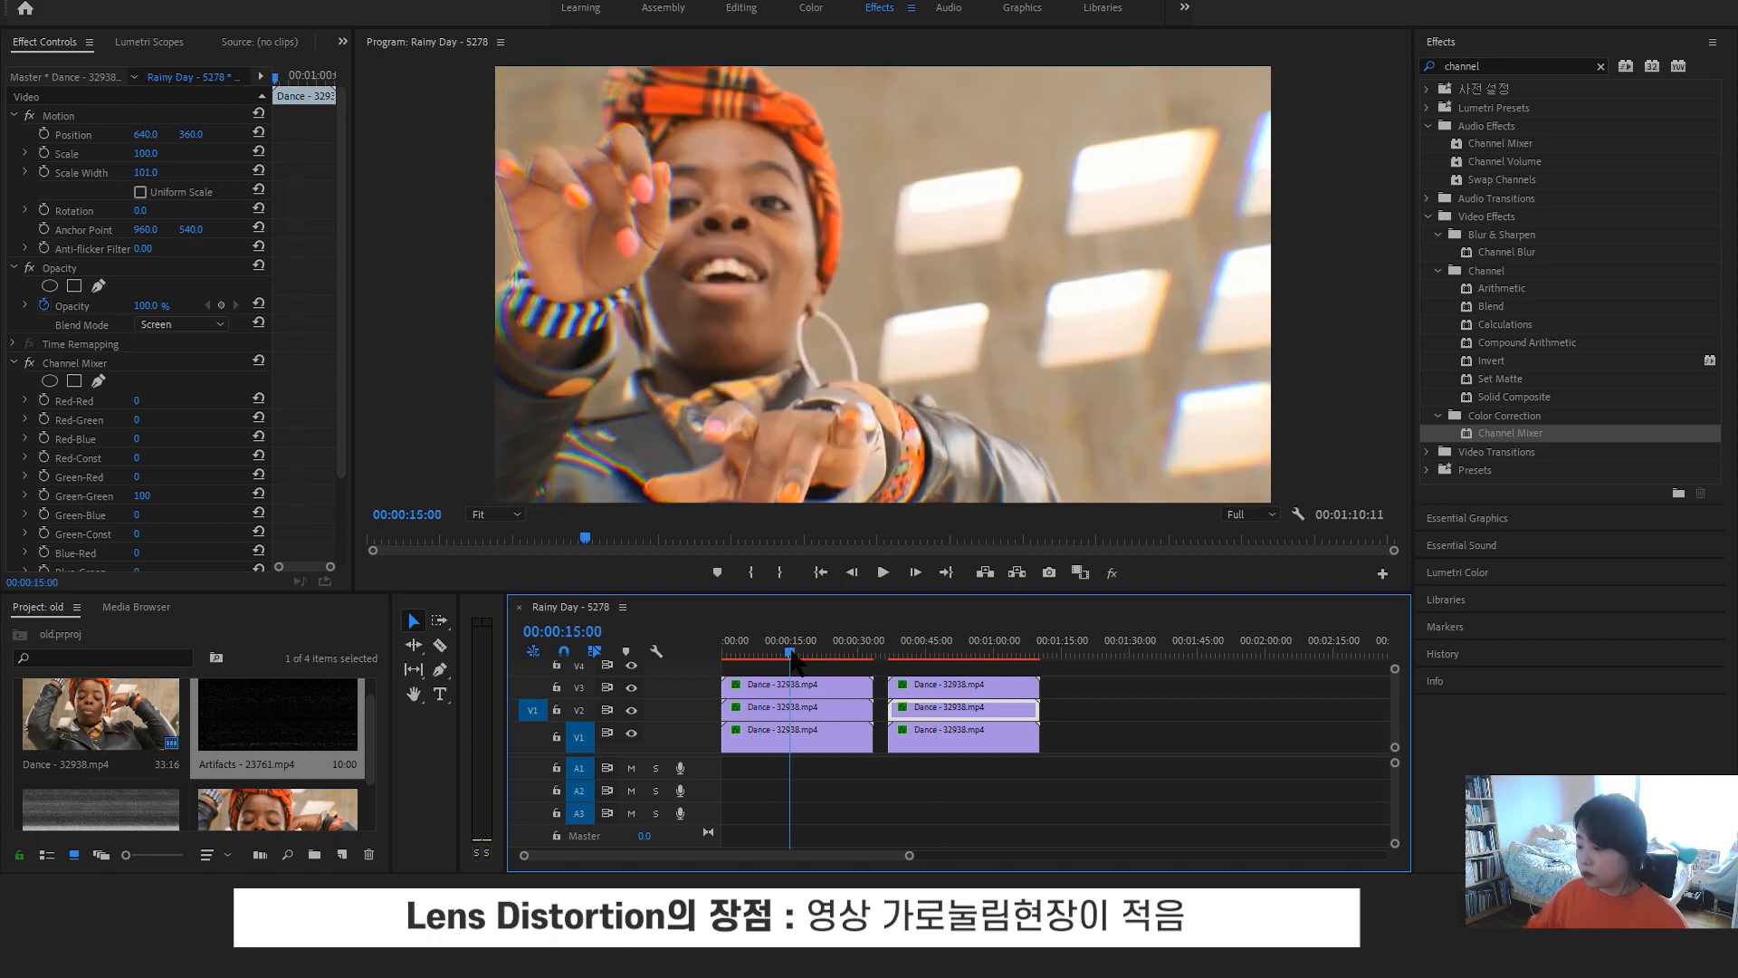
pyautogui.click(904, 652)
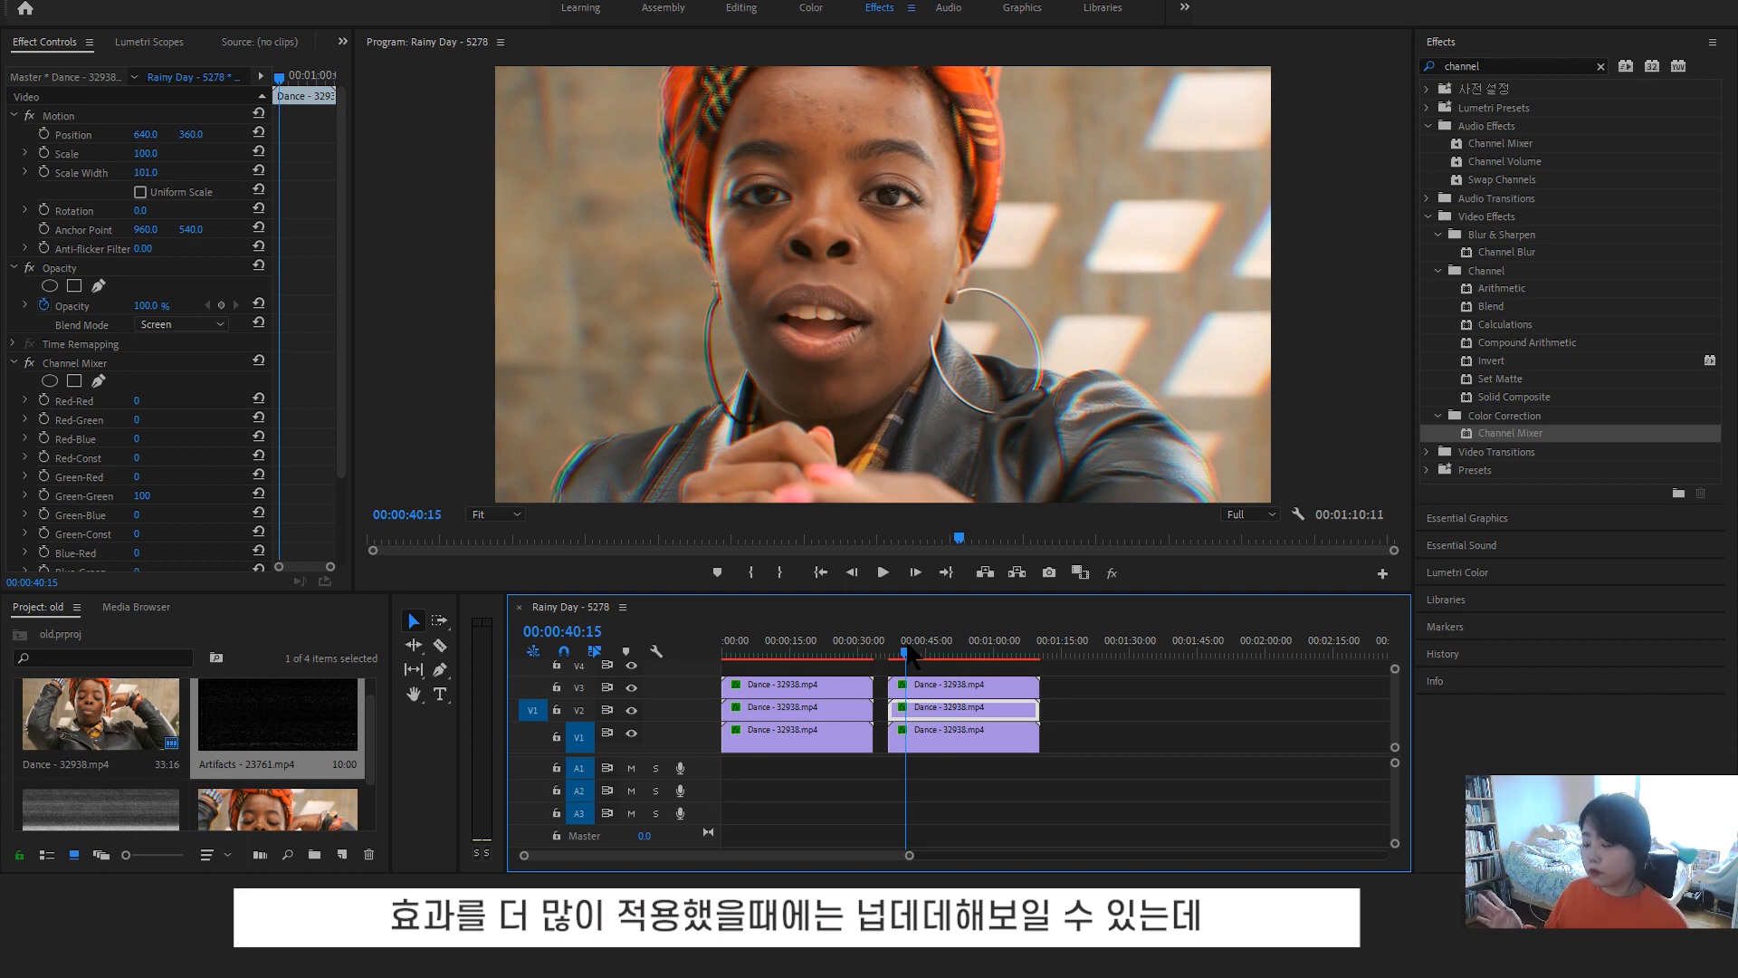
pyautogui.moveTo(908, 650); pyautogui.dragTo(798, 653)
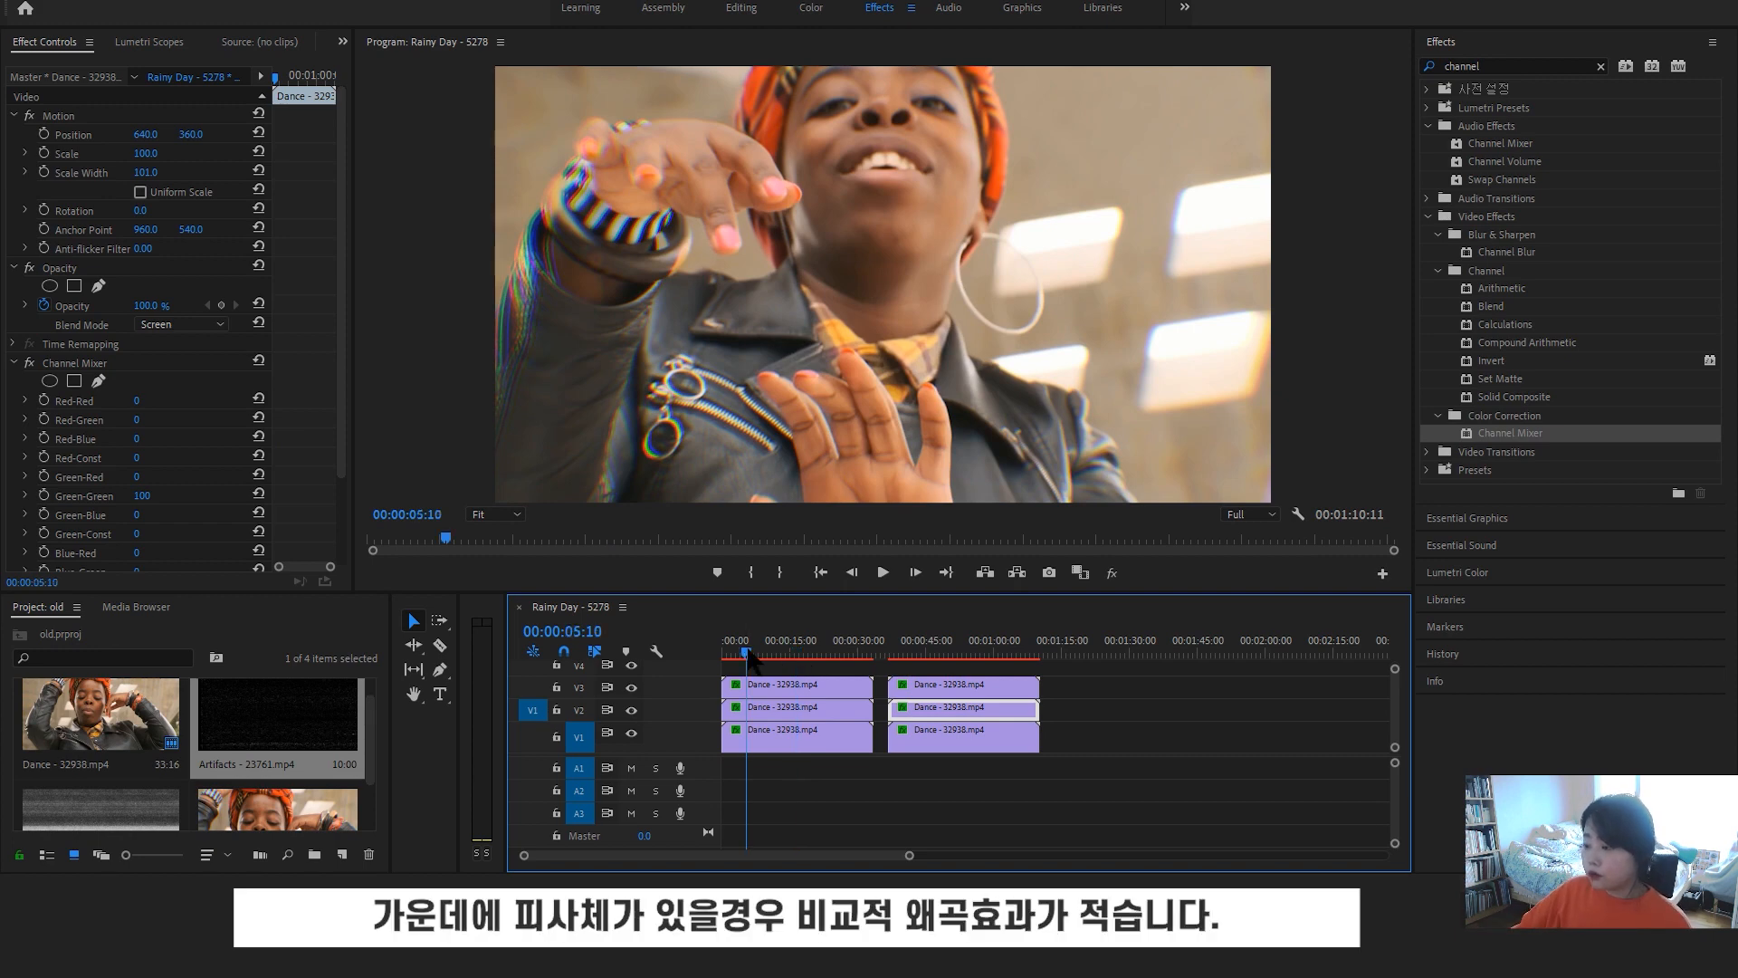
pyautogui.moveTo(797, 653); pyautogui.dragTo(747, 654)
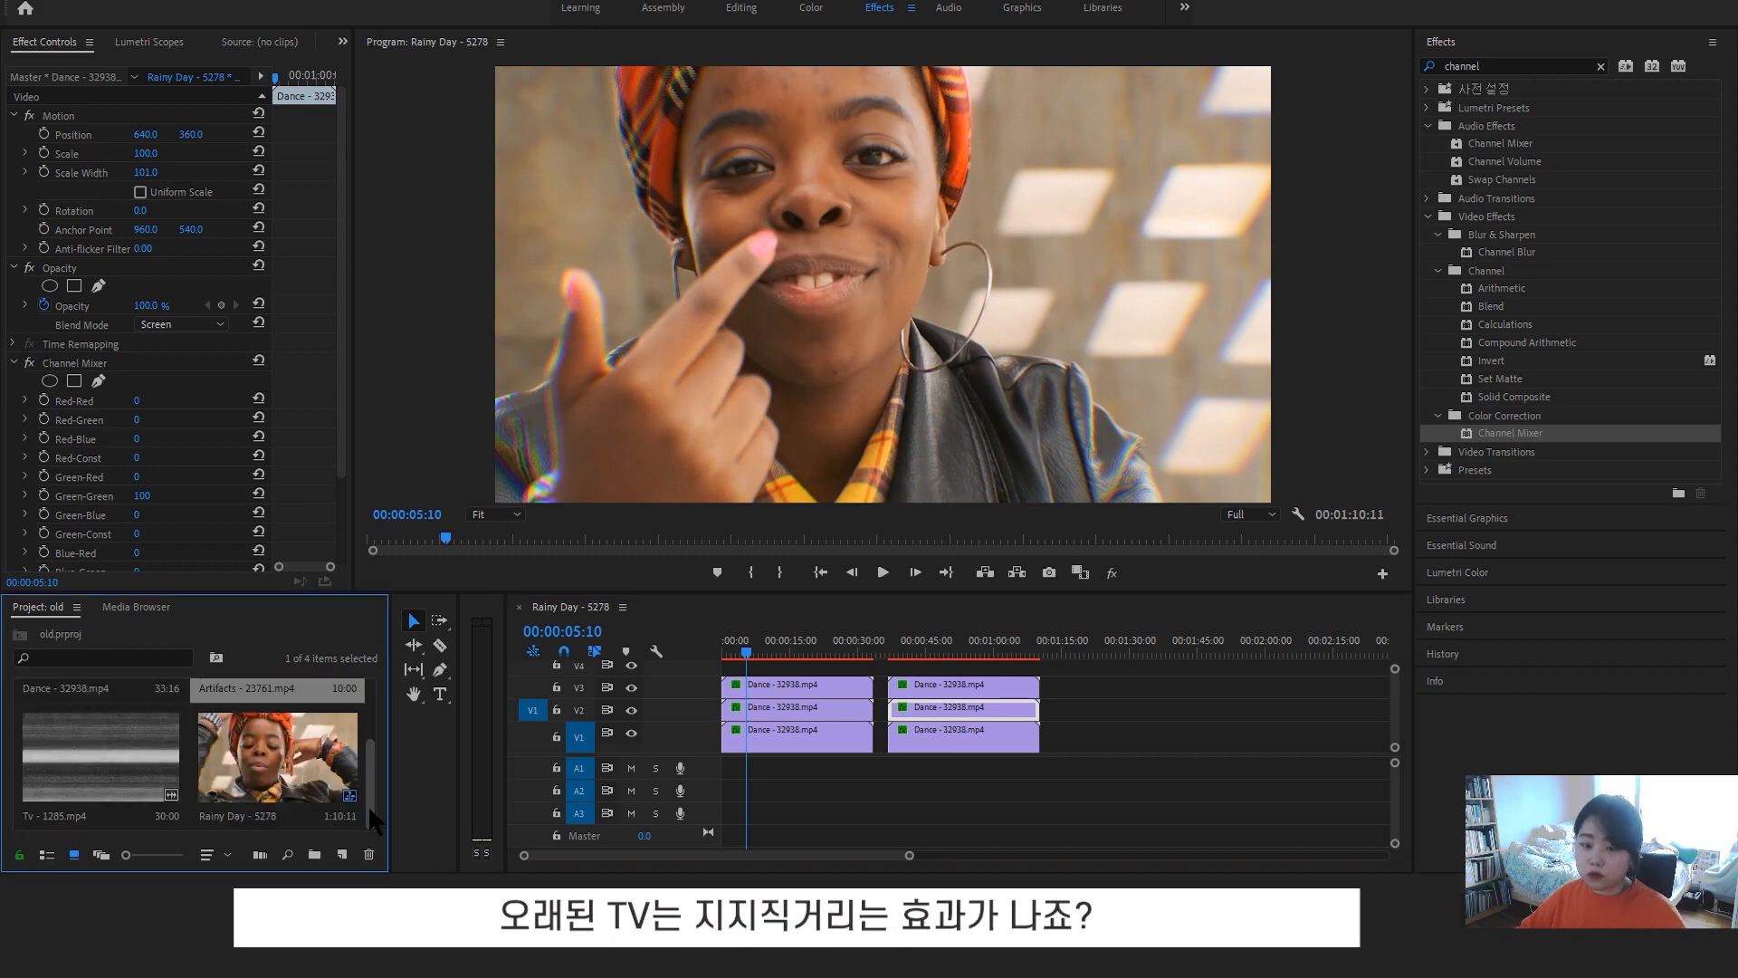
# Place the Tv - 1285.mp4 noise clip on V4 above the first clip stack, starting at the beginning of the sequence
pyautogui.moveTo(367, 804)
pyautogui.mouseDown()
pyautogui.moveTo(370, 764)
pyautogui.moveTo(368, 790)
pyautogui.mouseUp()
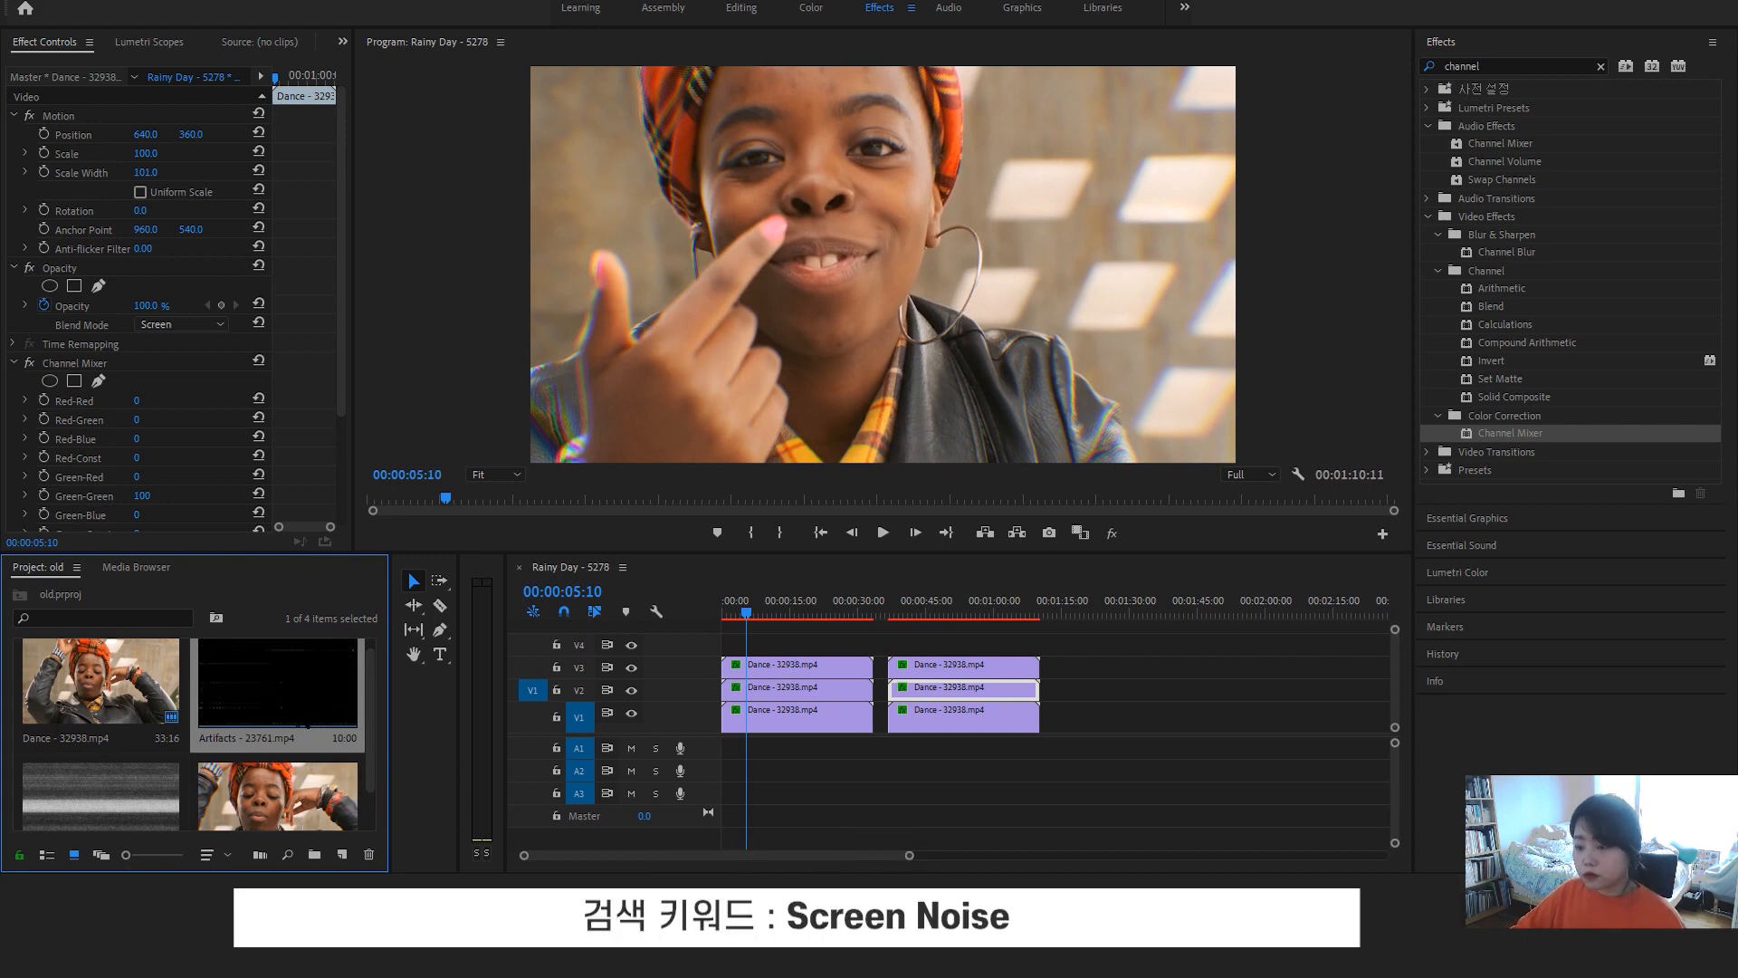
pyautogui.moveTo(100, 796); pyautogui.dragTo(751, 645)
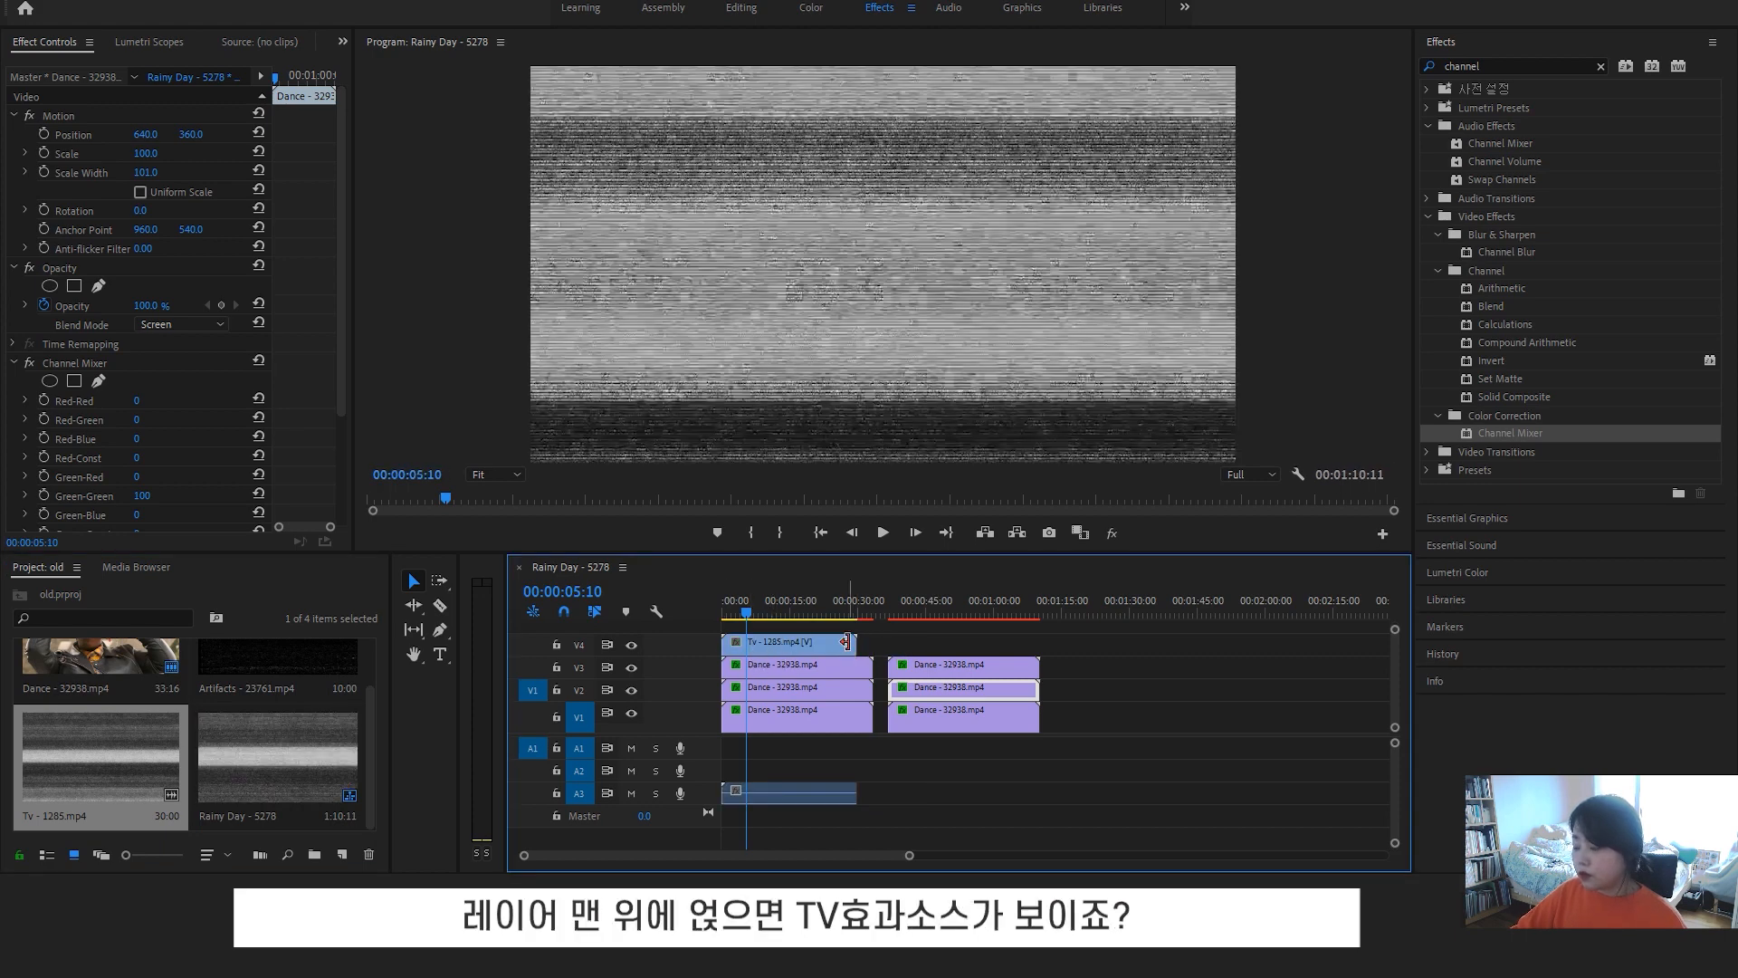
pyautogui.moveTo(652, 553); pyautogui.dragTo(717, 602)
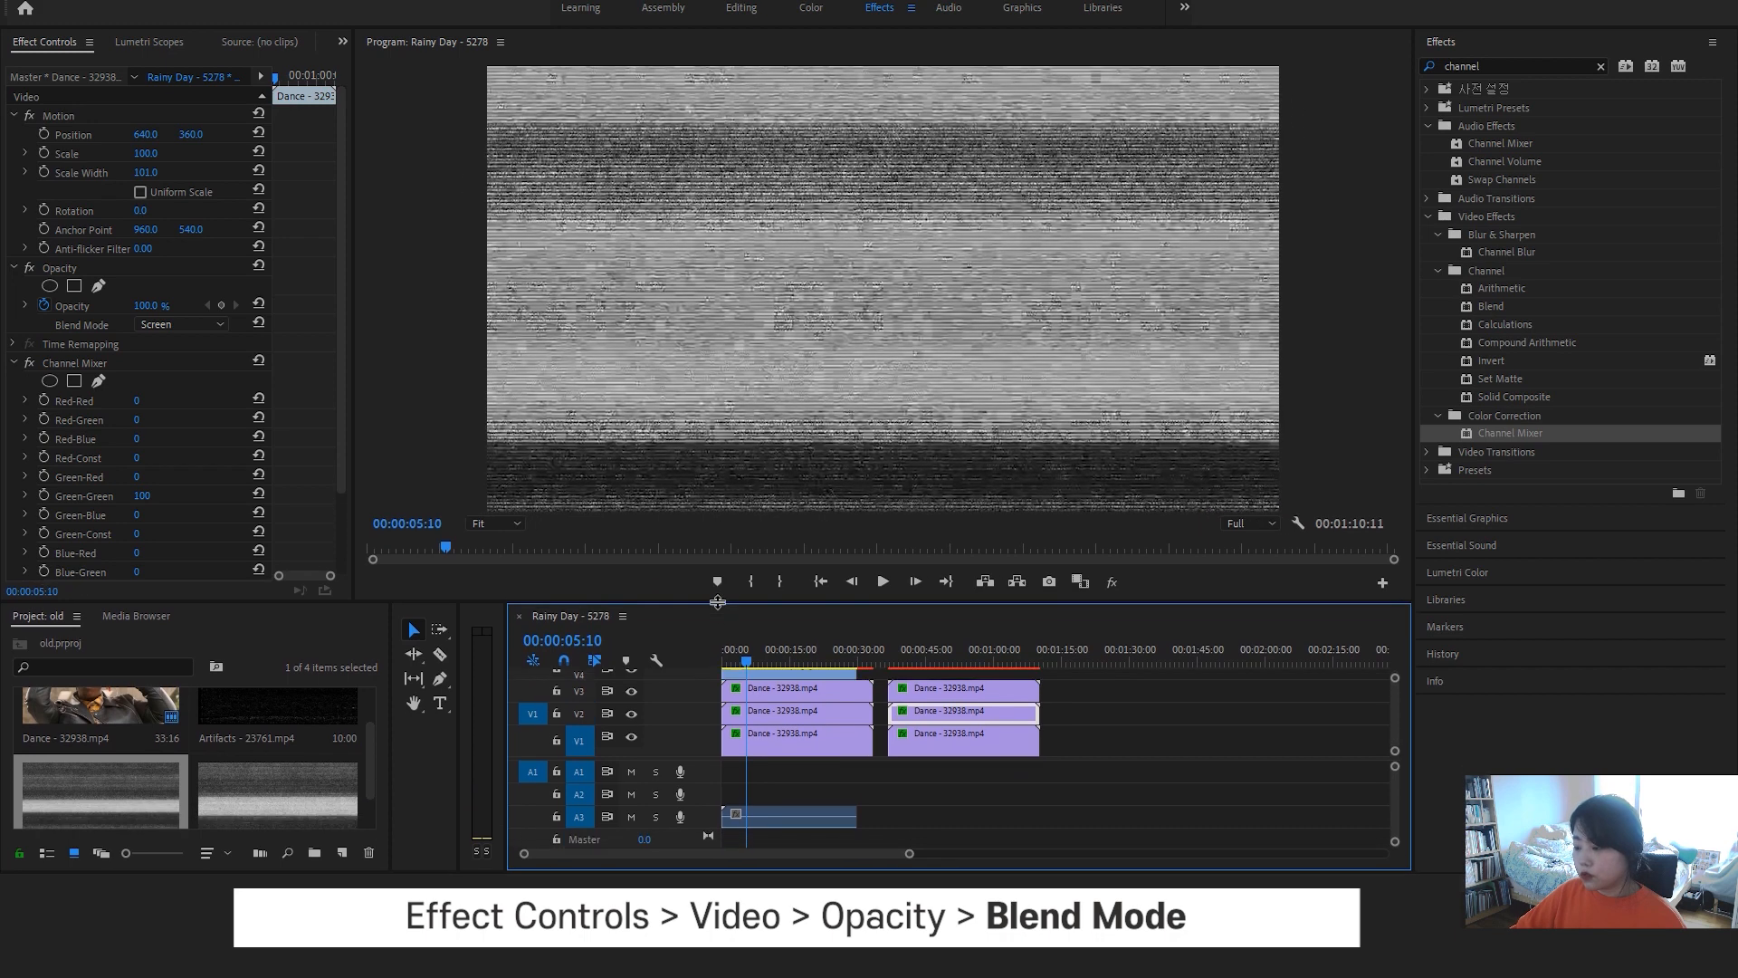
# Set the blend mode of the Tv - 1285.mp4 clip on V4 to Overlay
pyautogui.click(794, 670)
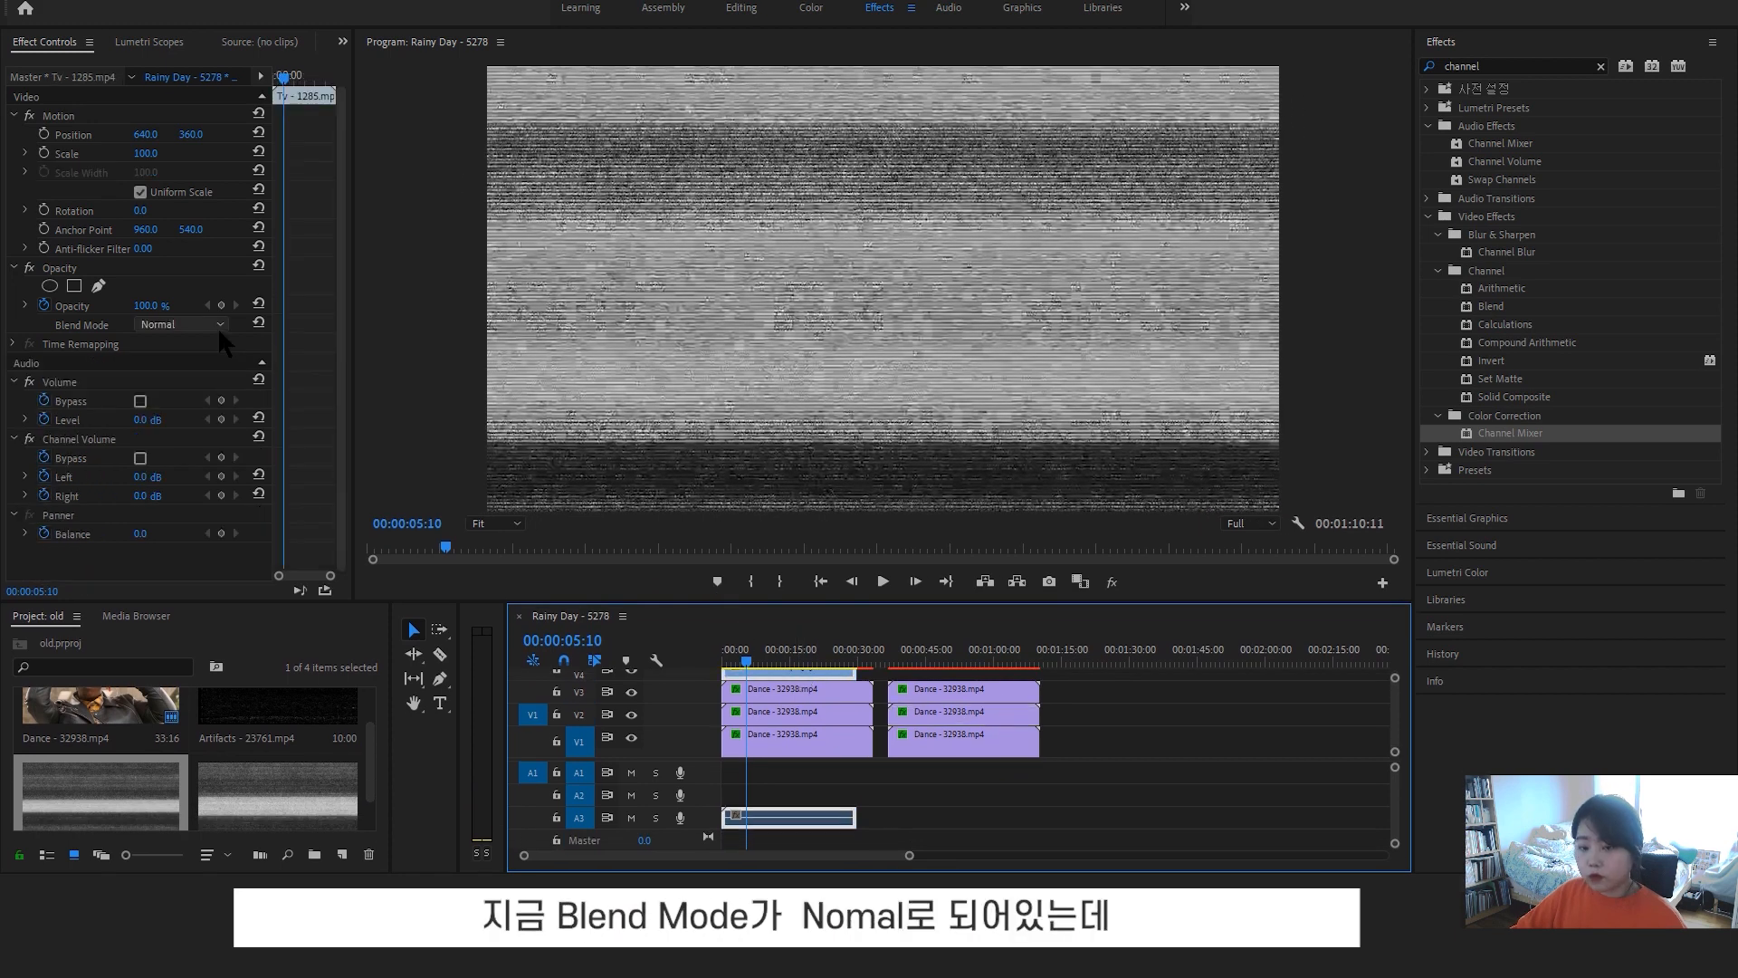
pyautogui.click(215, 331)
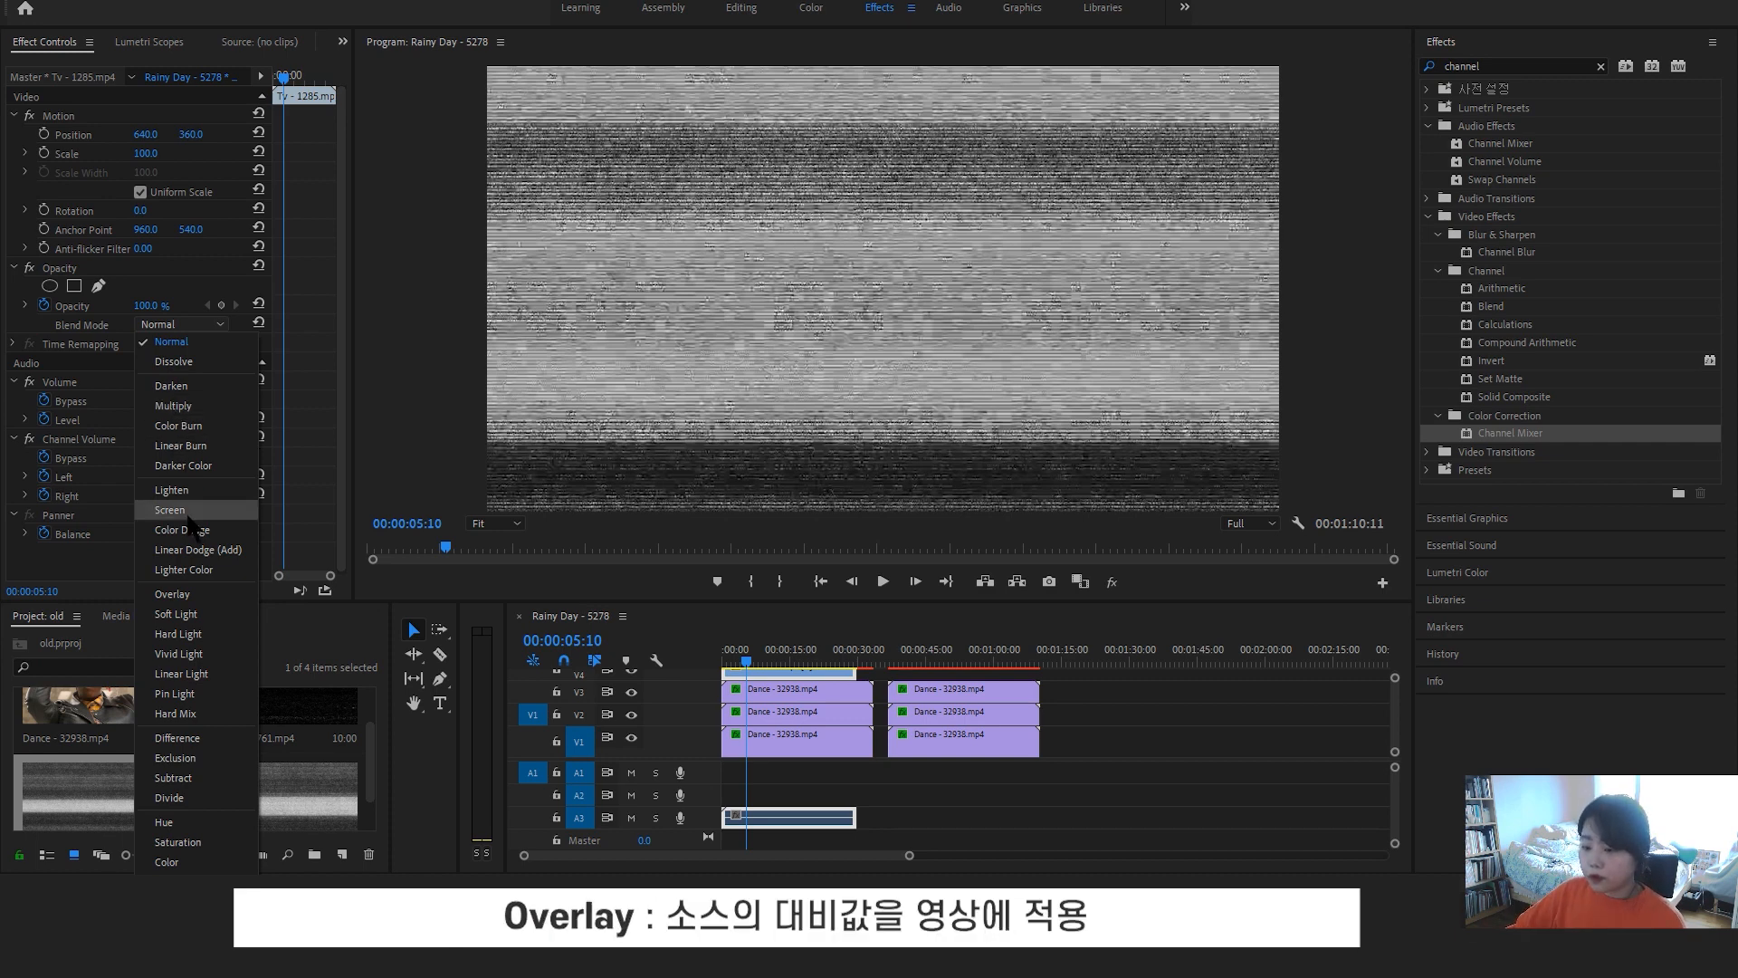
pyautogui.click(172, 595)
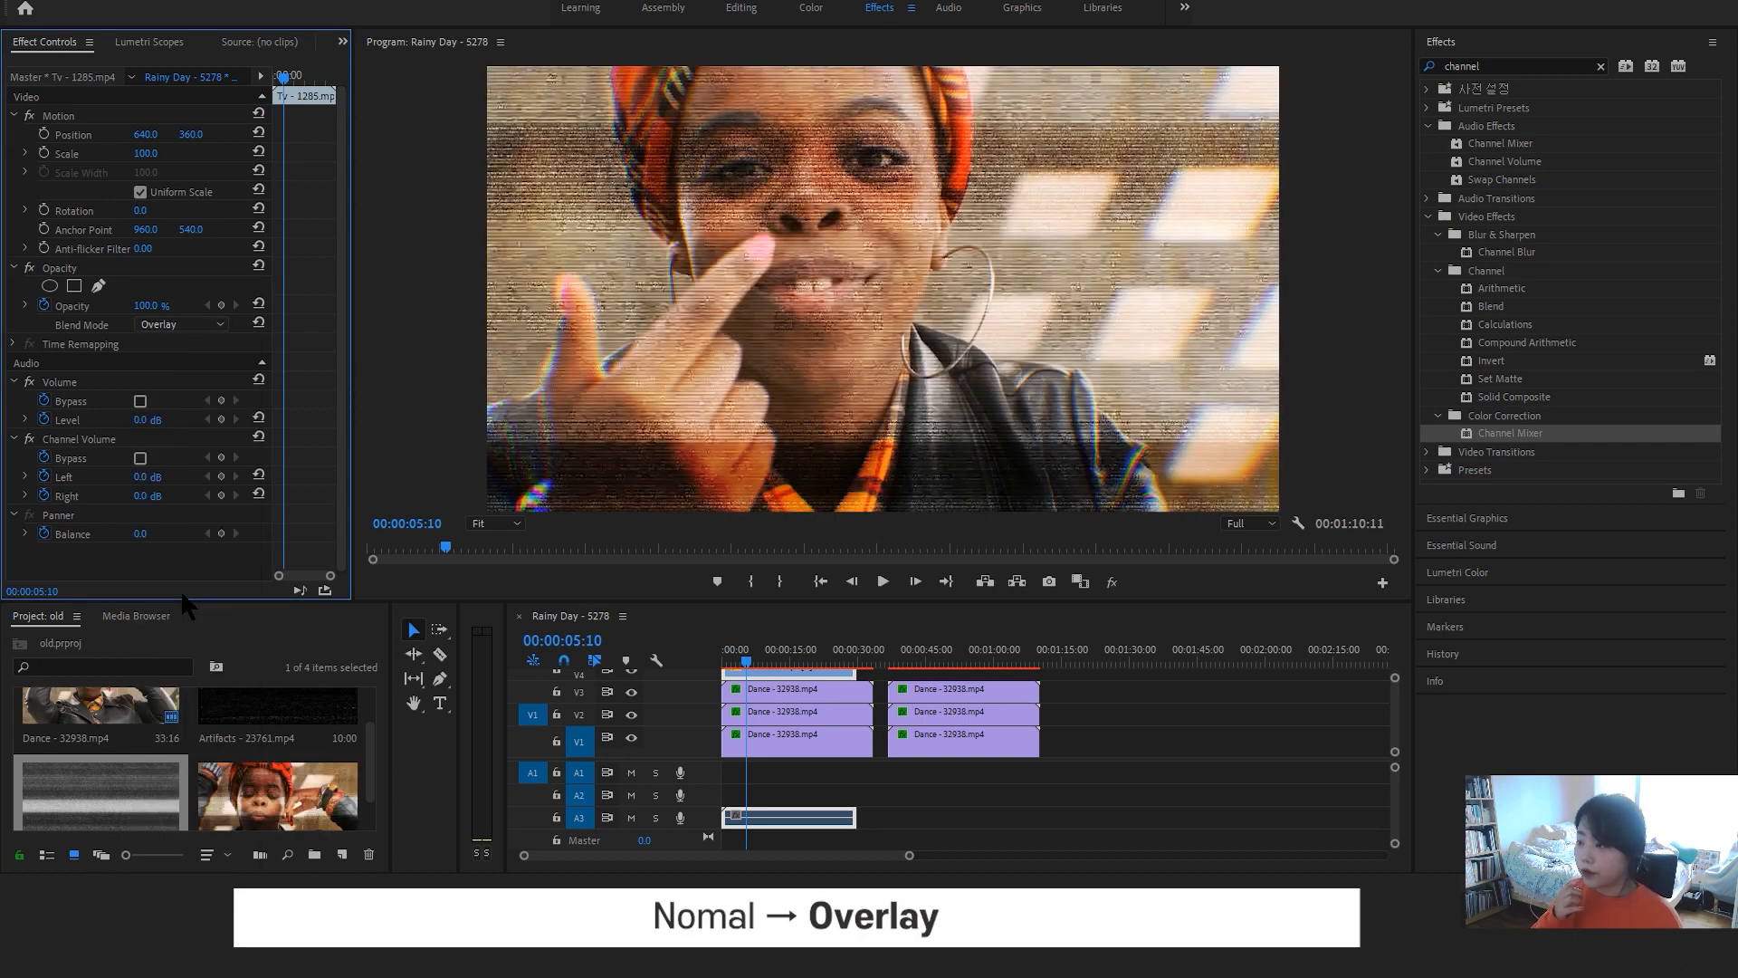
# Switch the TV noise clip's blend mode to Normal and back to Overlay to compare the two looks
pyautogui.click(194, 323)
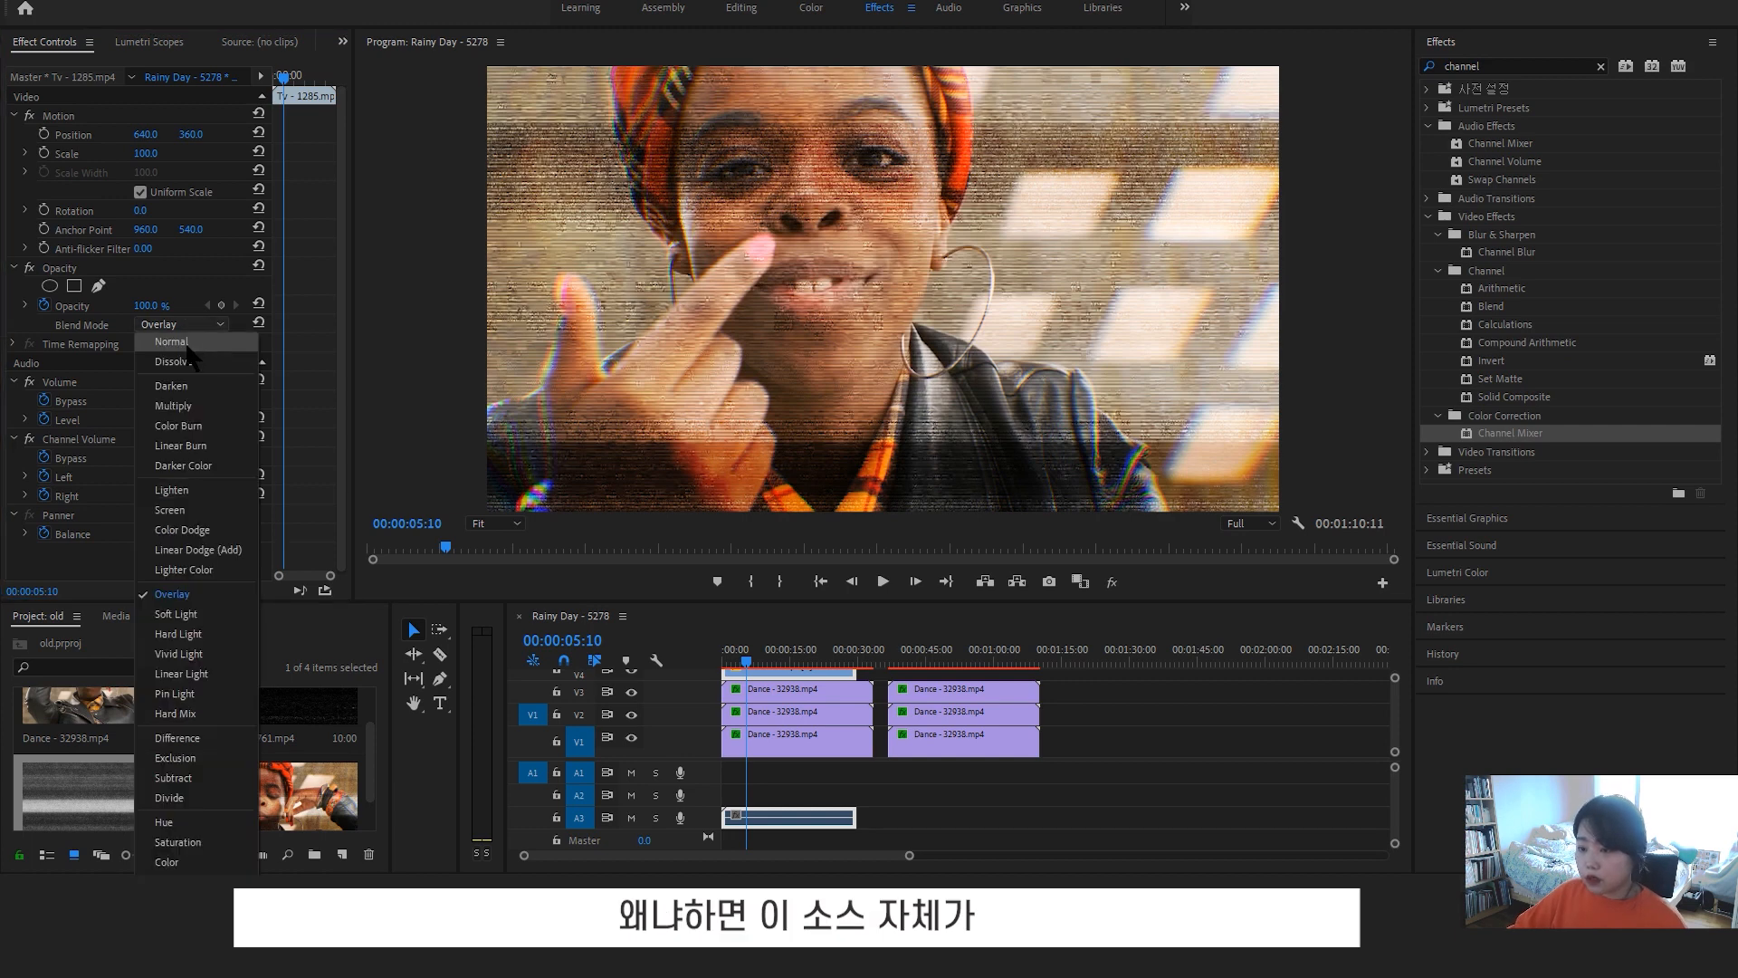
pyautogui.click(163, 336)
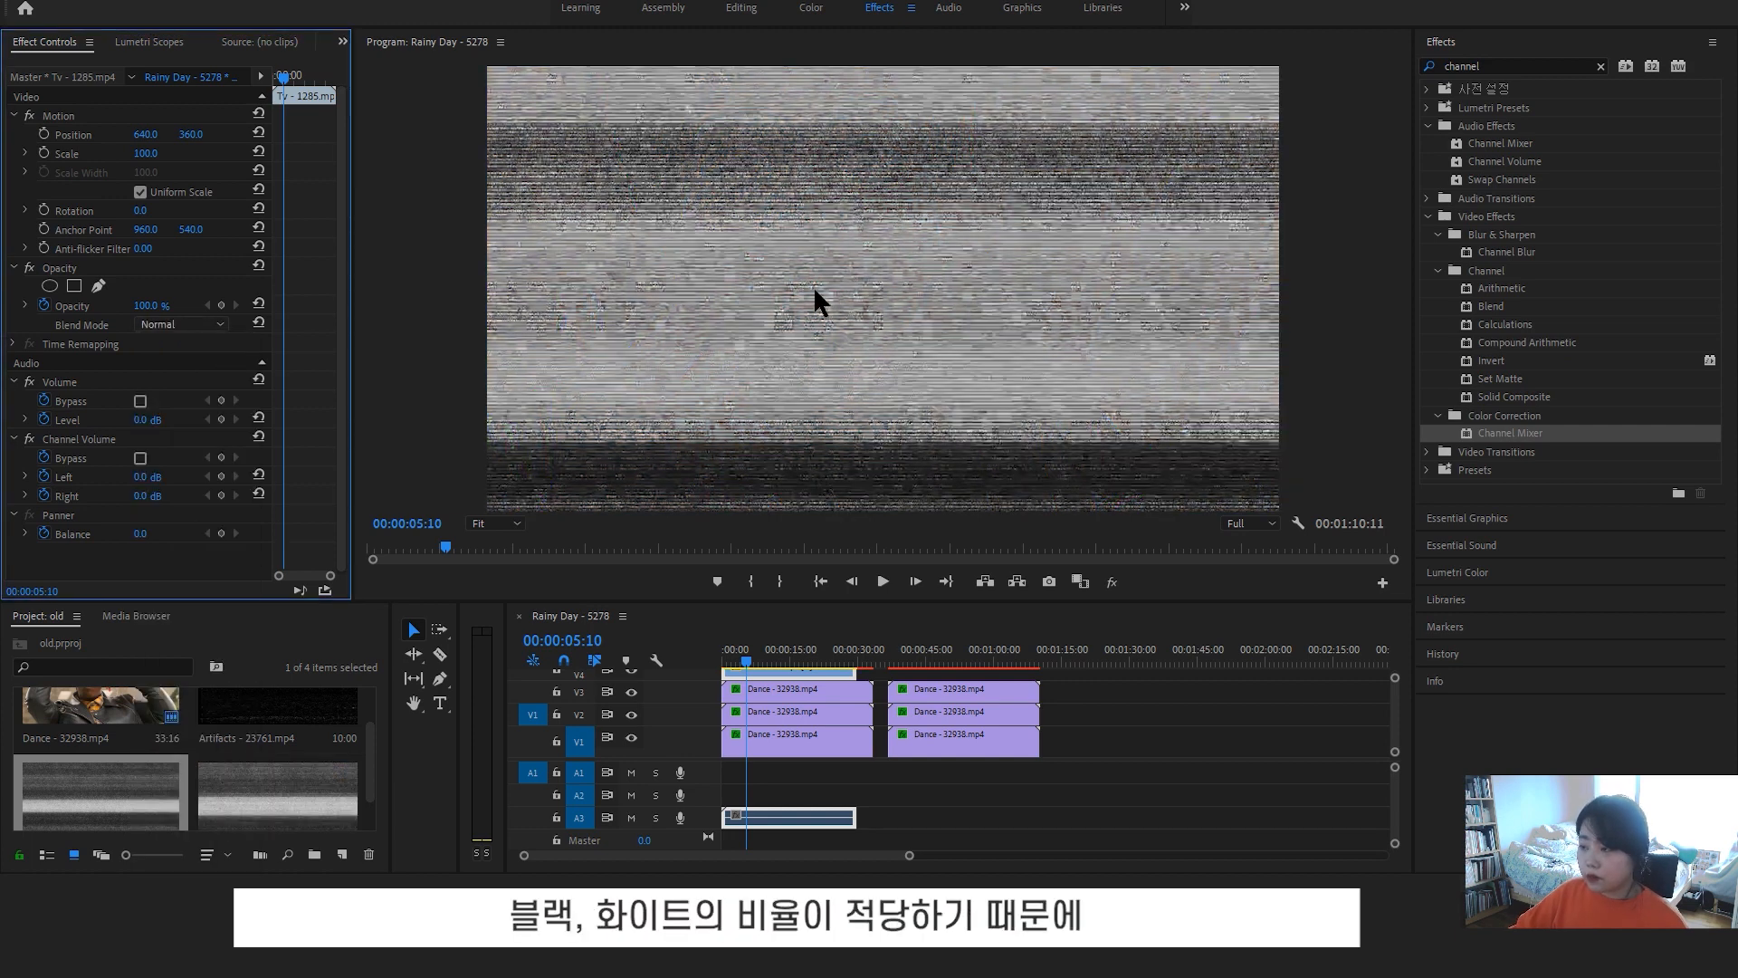
pyautogui.click(193, 323)
pyautogui.click(195, 595)
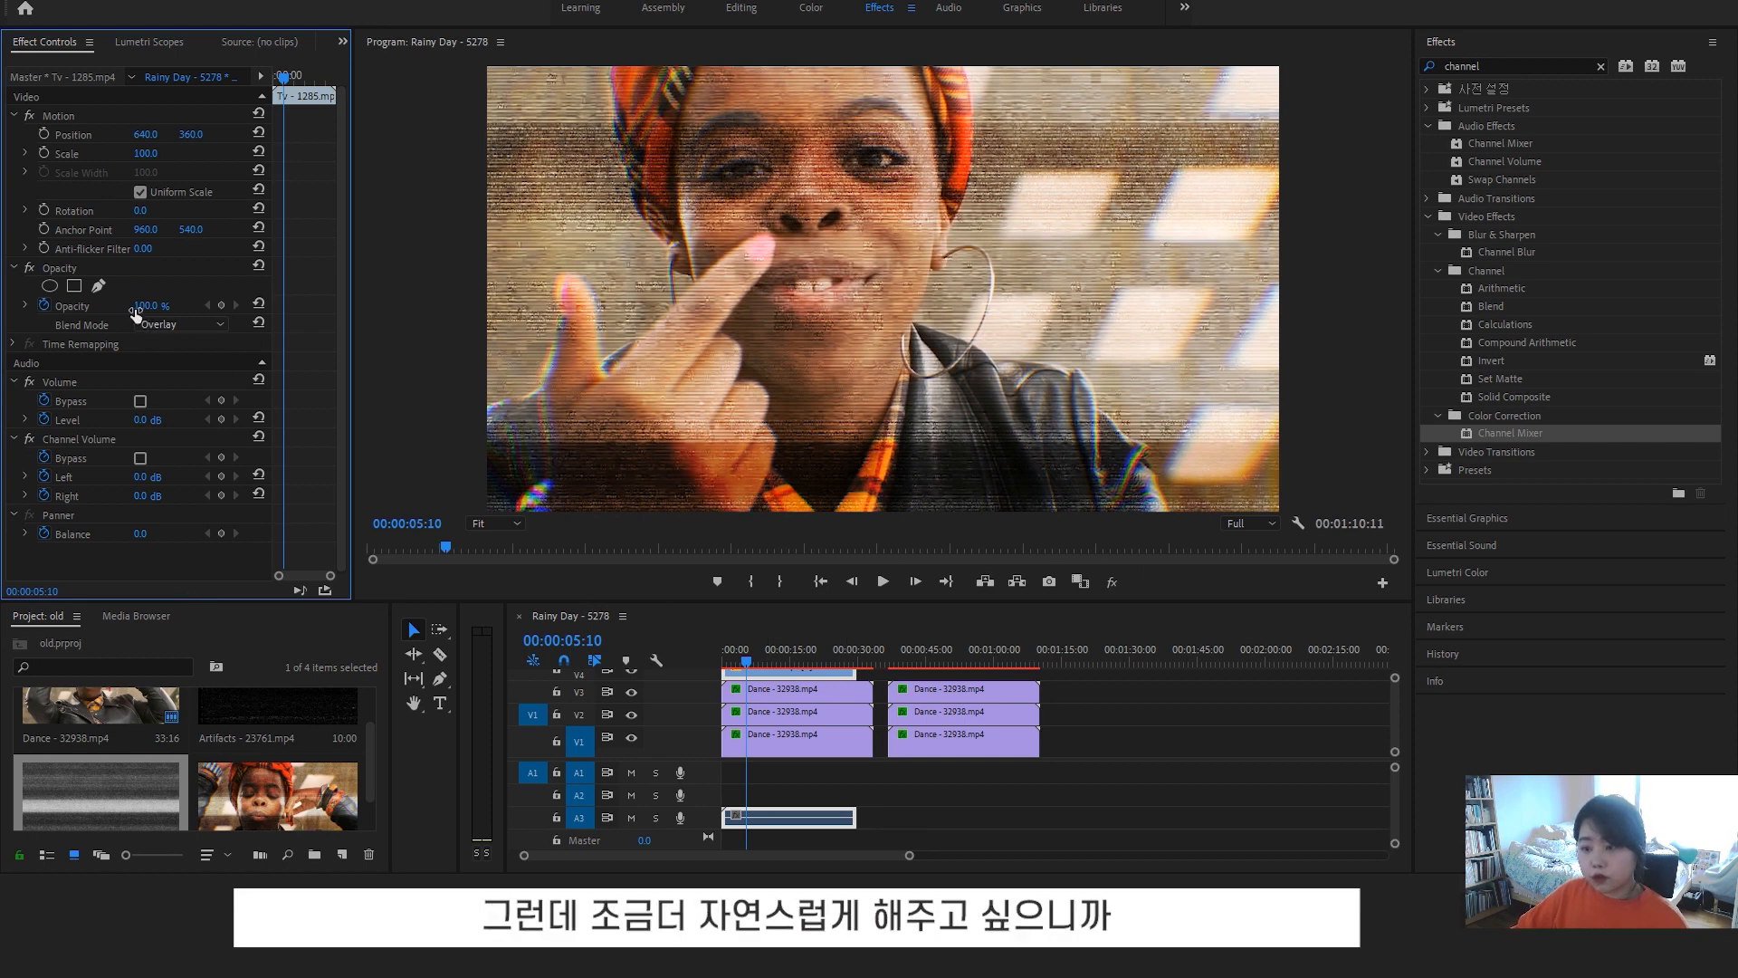
# Lower the TV noise clip's opacity to 21% and play back the result in an enlarged program view
pyautogui.moveTo(146, 306); pyautogui.dragTo(70, 306)
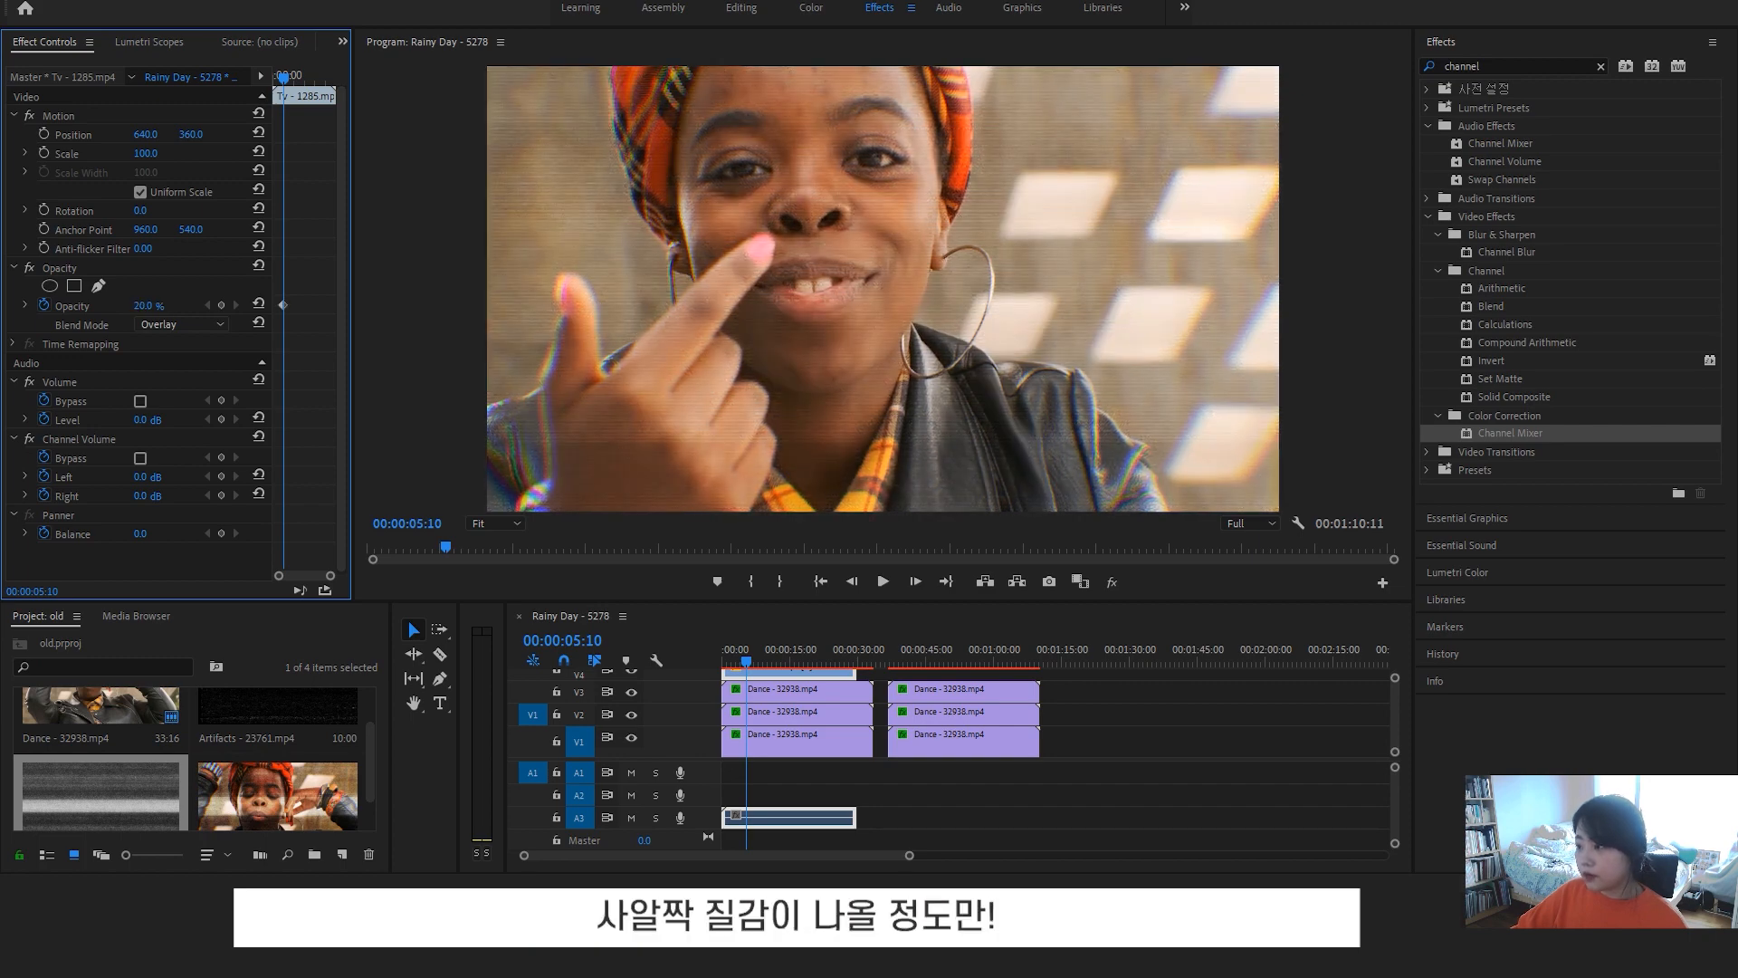
pyautogui.moveTo(409, 602); pyautogui.dragTo(410, 783)
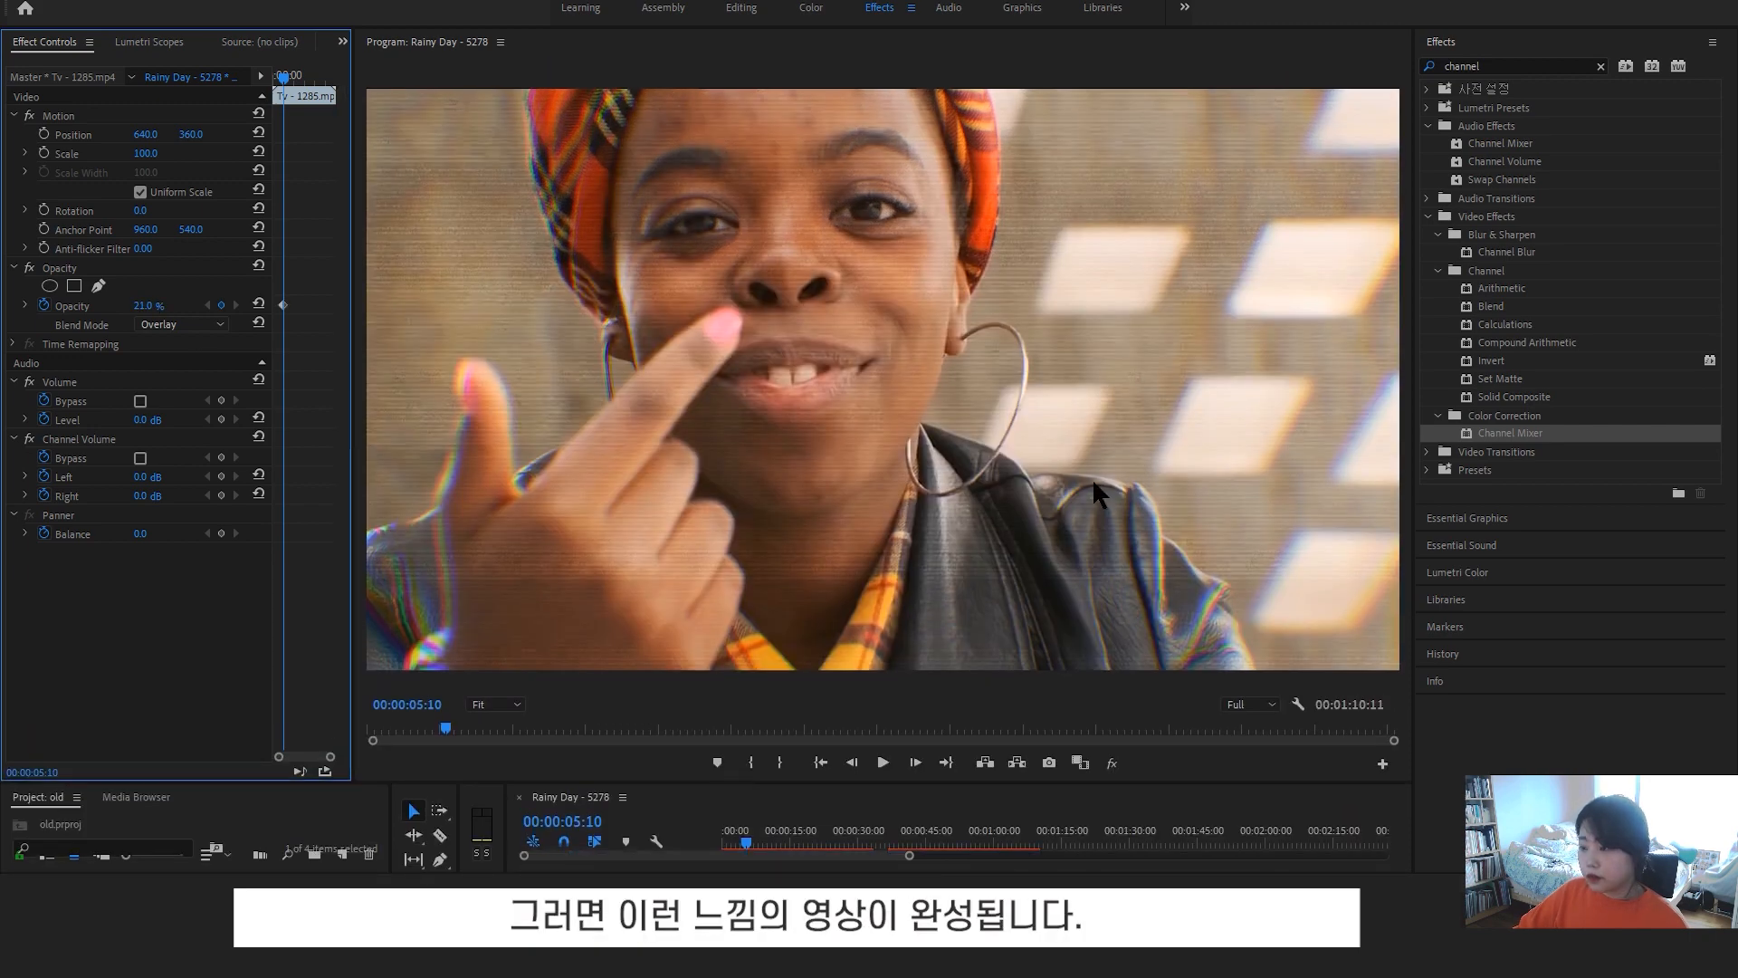
pyautogui.click(882, 762)
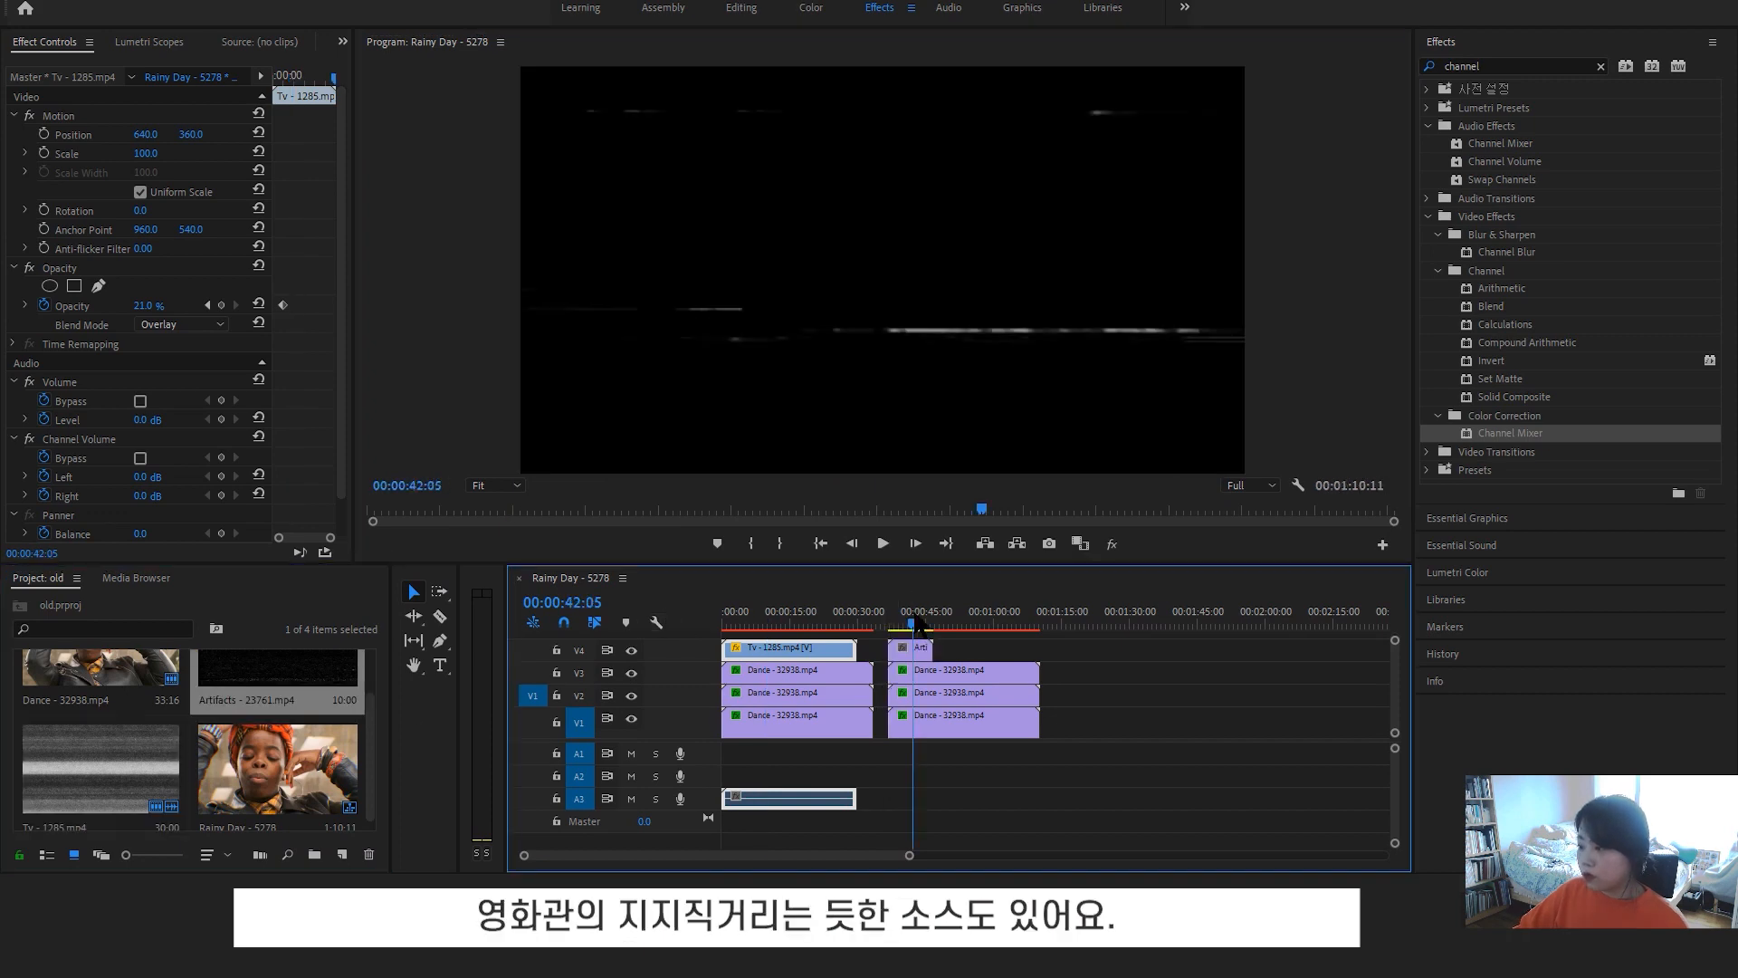
# Try the Overlay blend mode at 100% opacity on the Artifacts clip above the second clip stack
pyautogui.moveTo(897, 623); pyautogui.dragTo(918, 625)
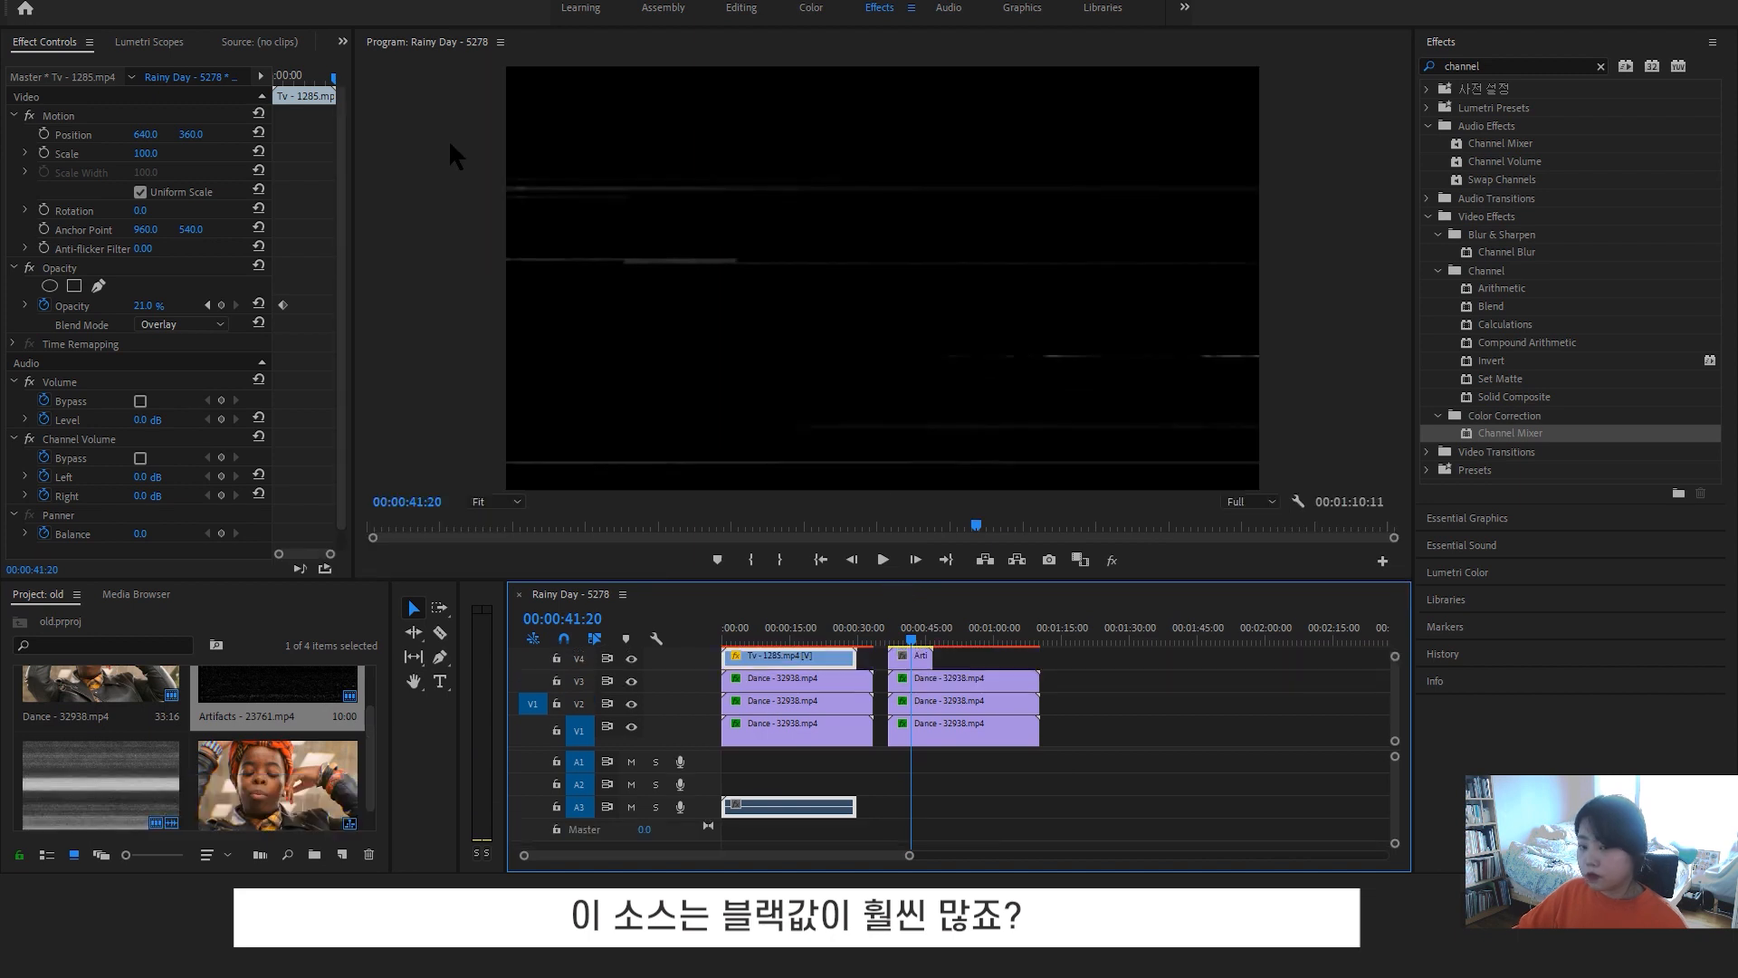
pyautogui.click(916, 656)
pyautogui.click(181, 324)
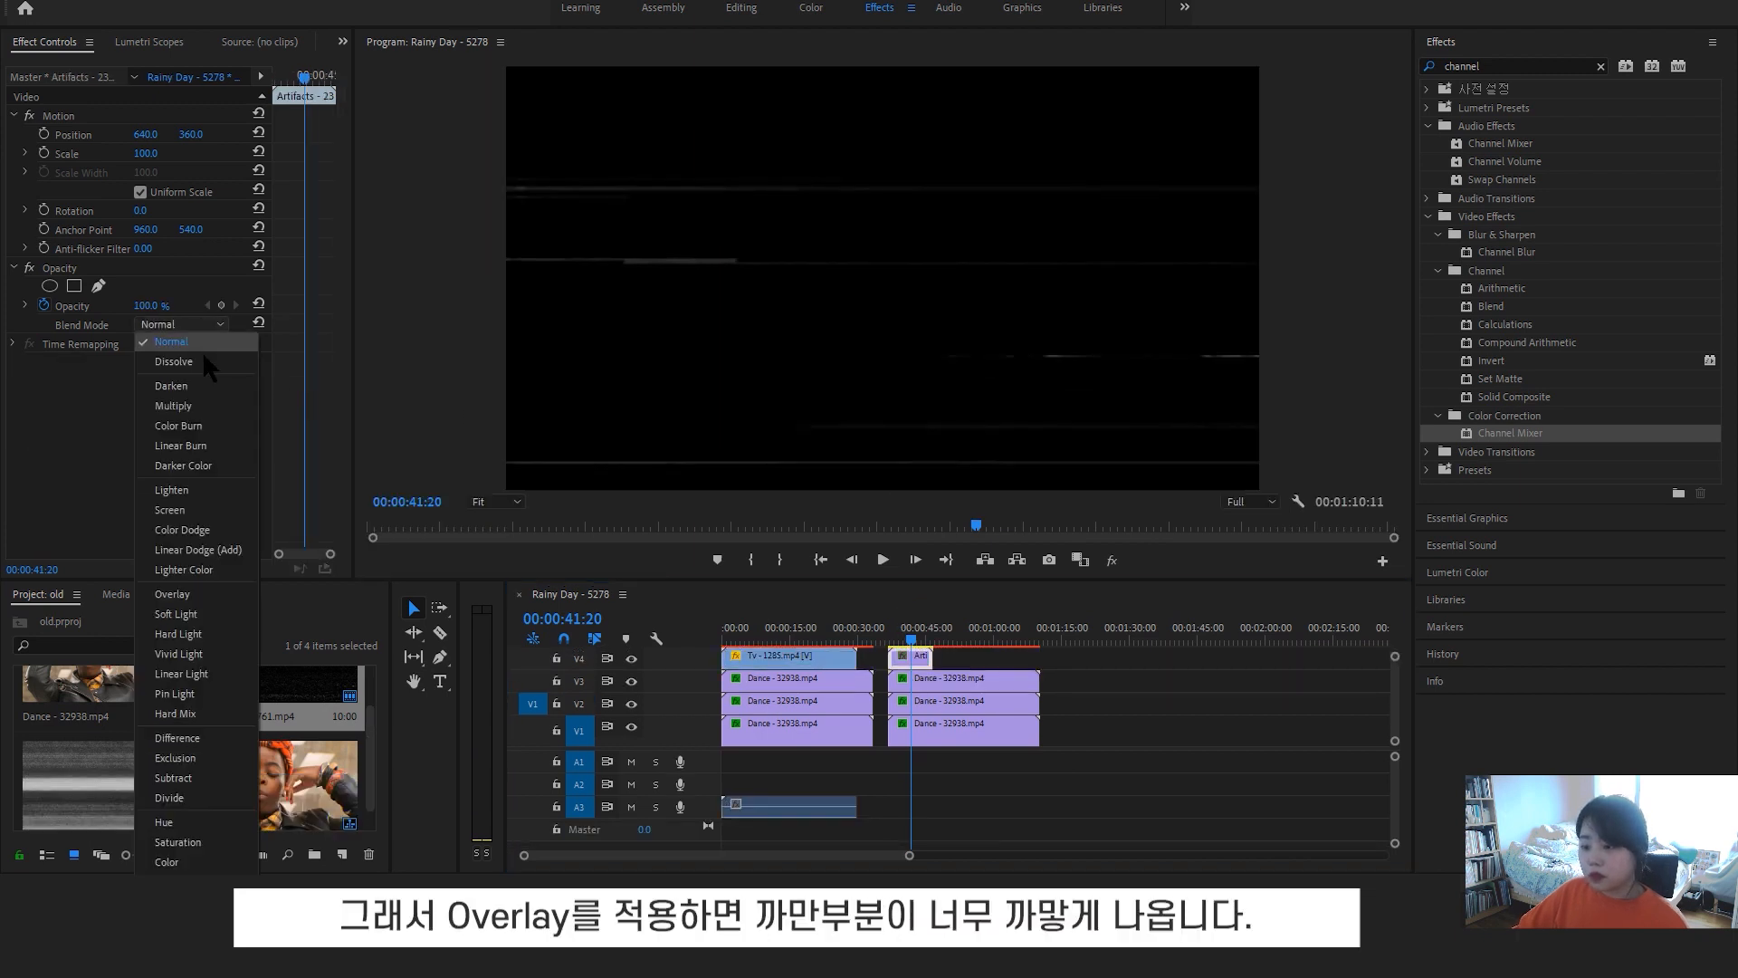
pyautogui.click(201, 595)
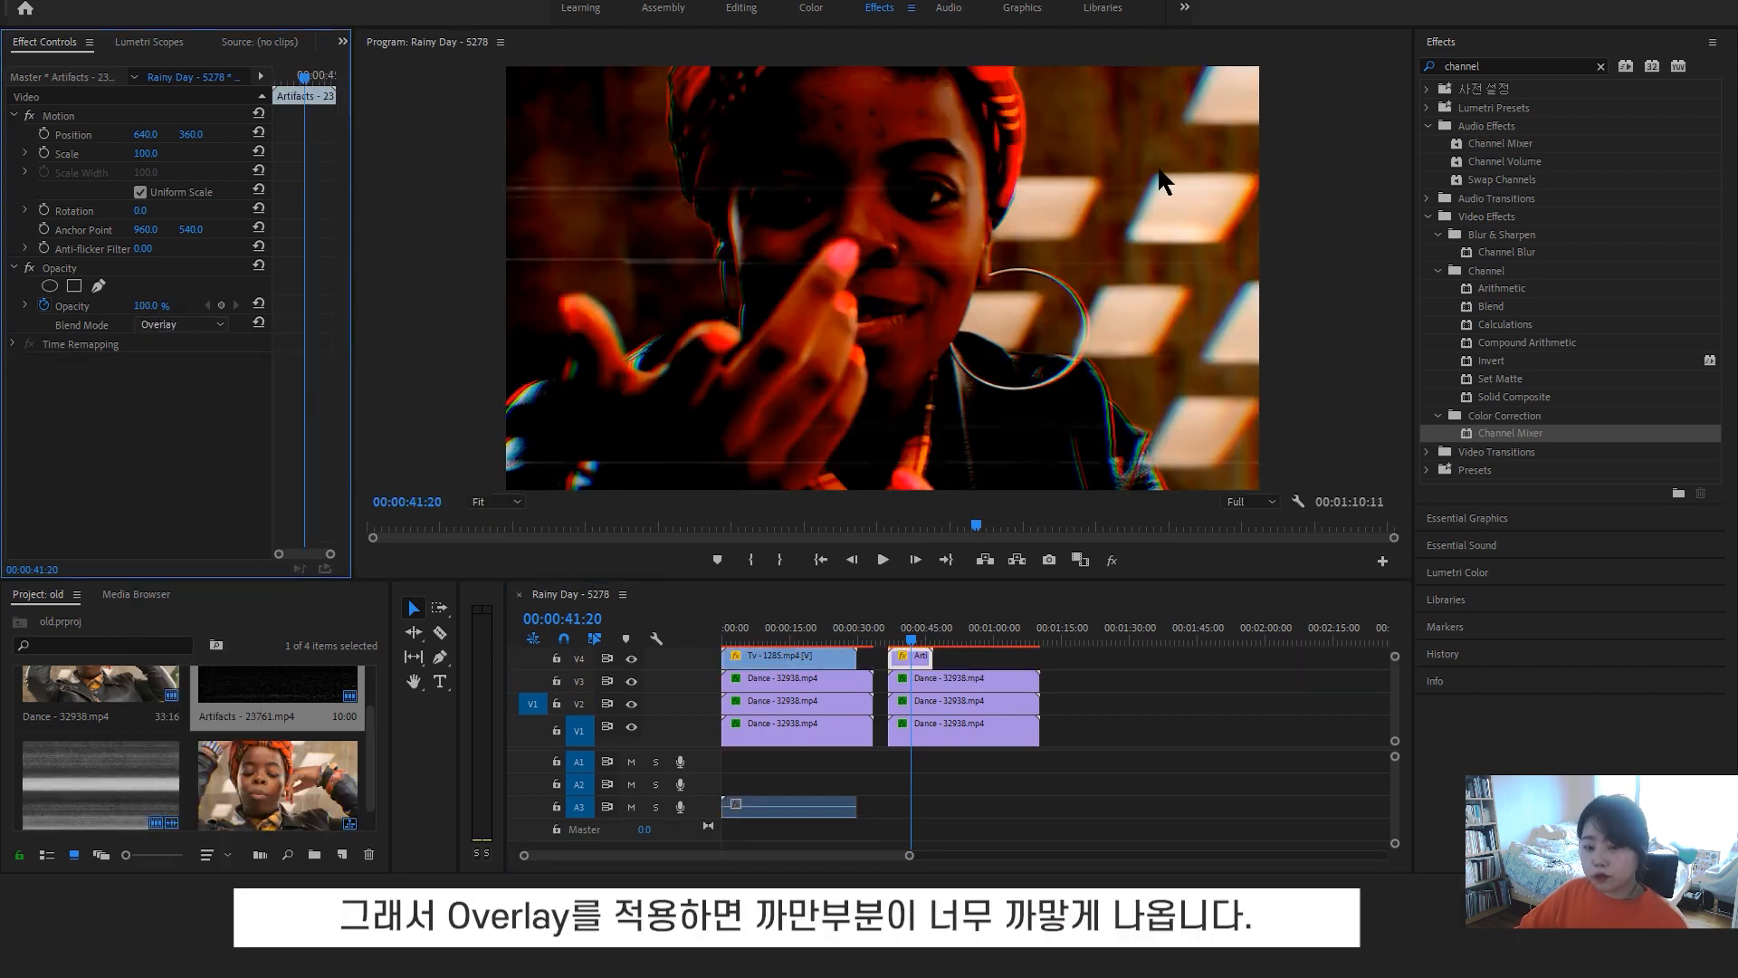
pyautogui.moveTo(152, 306)
pyautogui.mouseDown()
pyautogui.moveTo(80, 306)
pyautogui.moveTo(151, 306)
pyautogui.mouseUp()
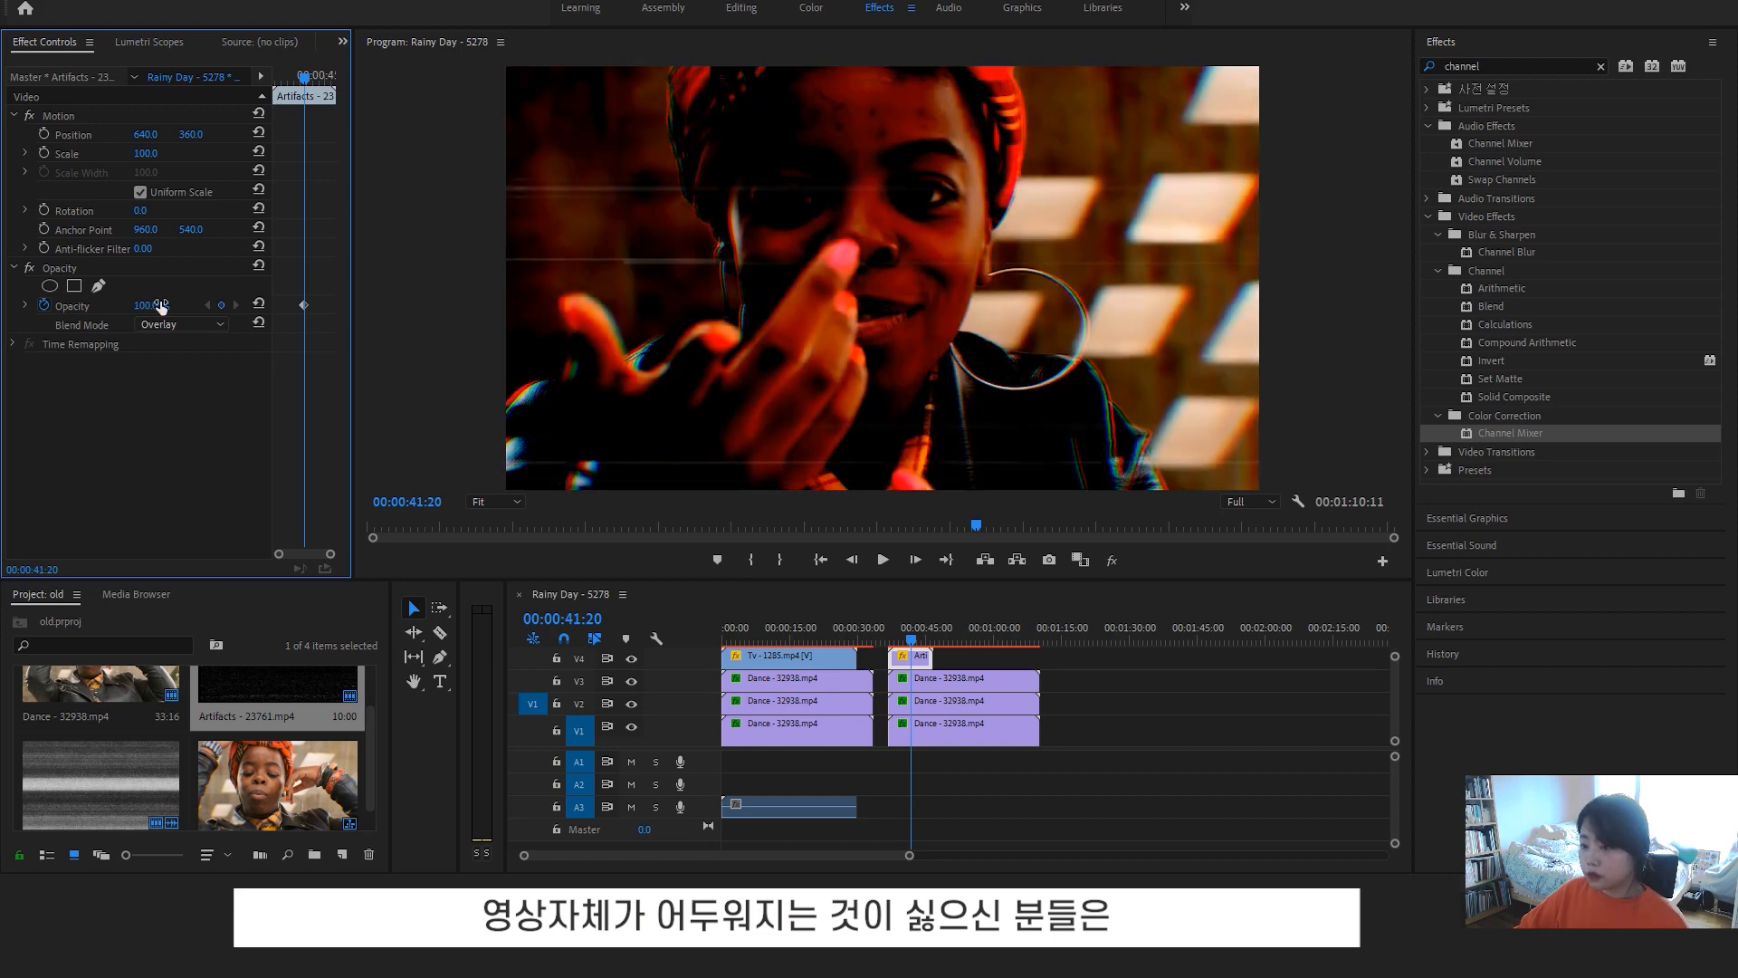
# Set the Artifacts clip's blend mode to Screen with an opacity of 44% and play back the second clip stack
pyautogui.click(181, 324)
pyautogui.click(199, 509)
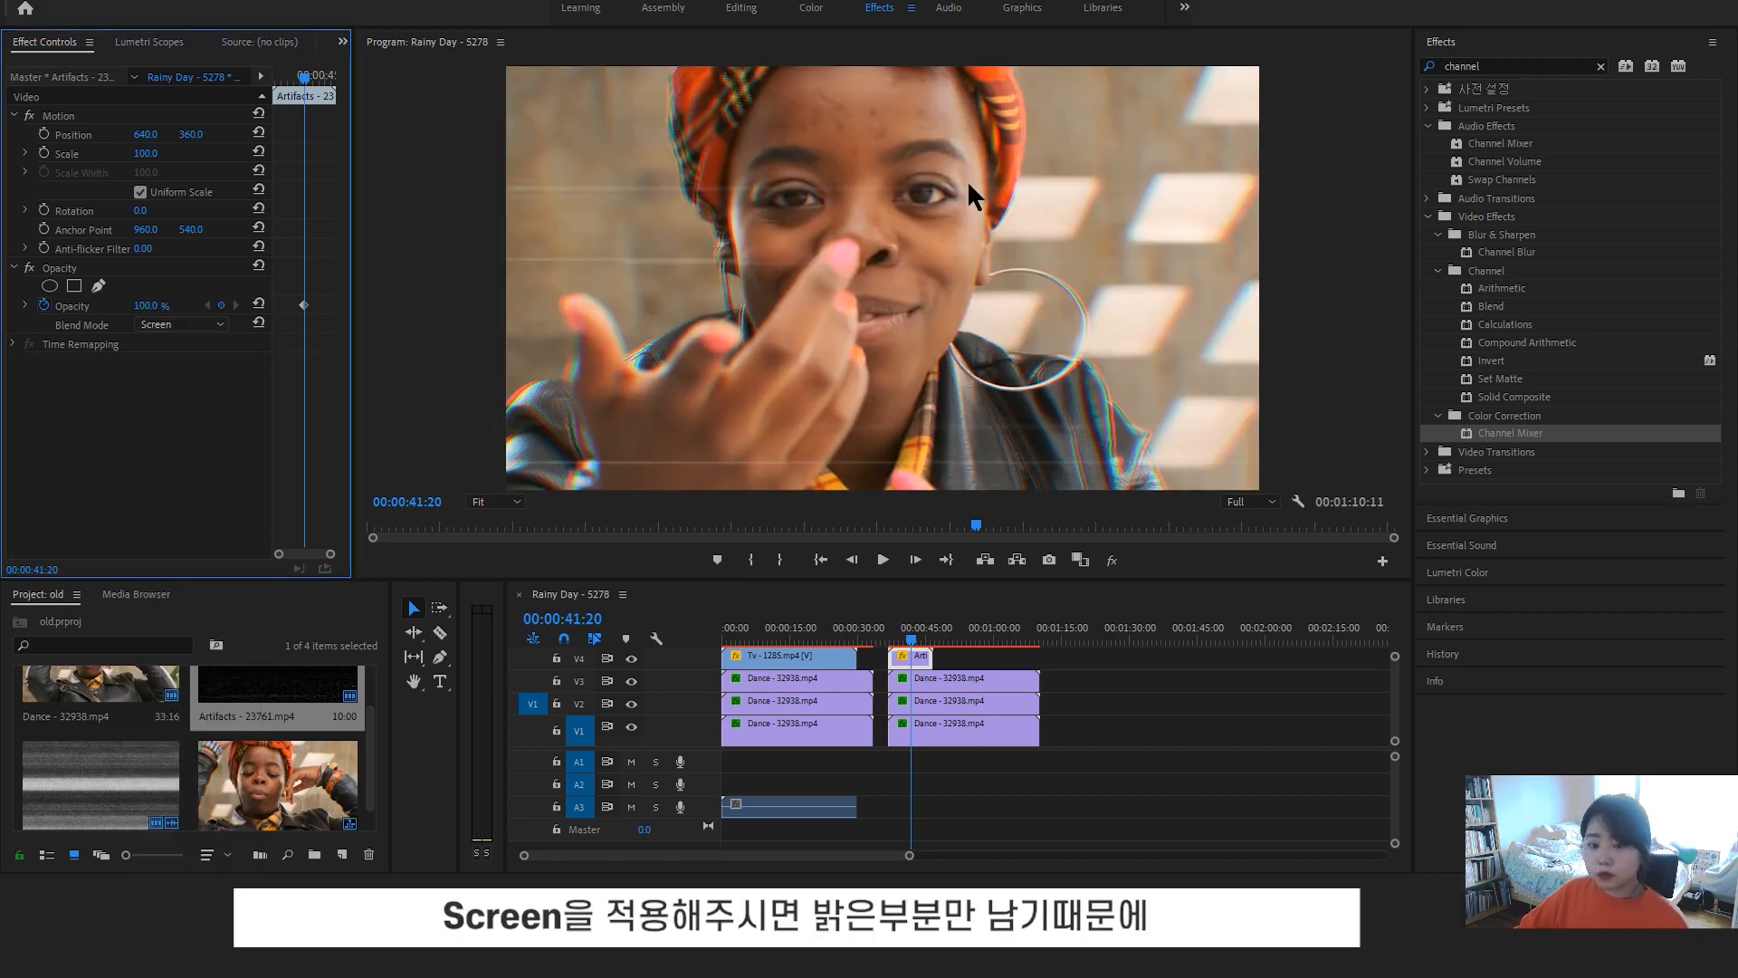
pyautogui.moveTo(911, 628); pyautogui.dragTo(905, 628)
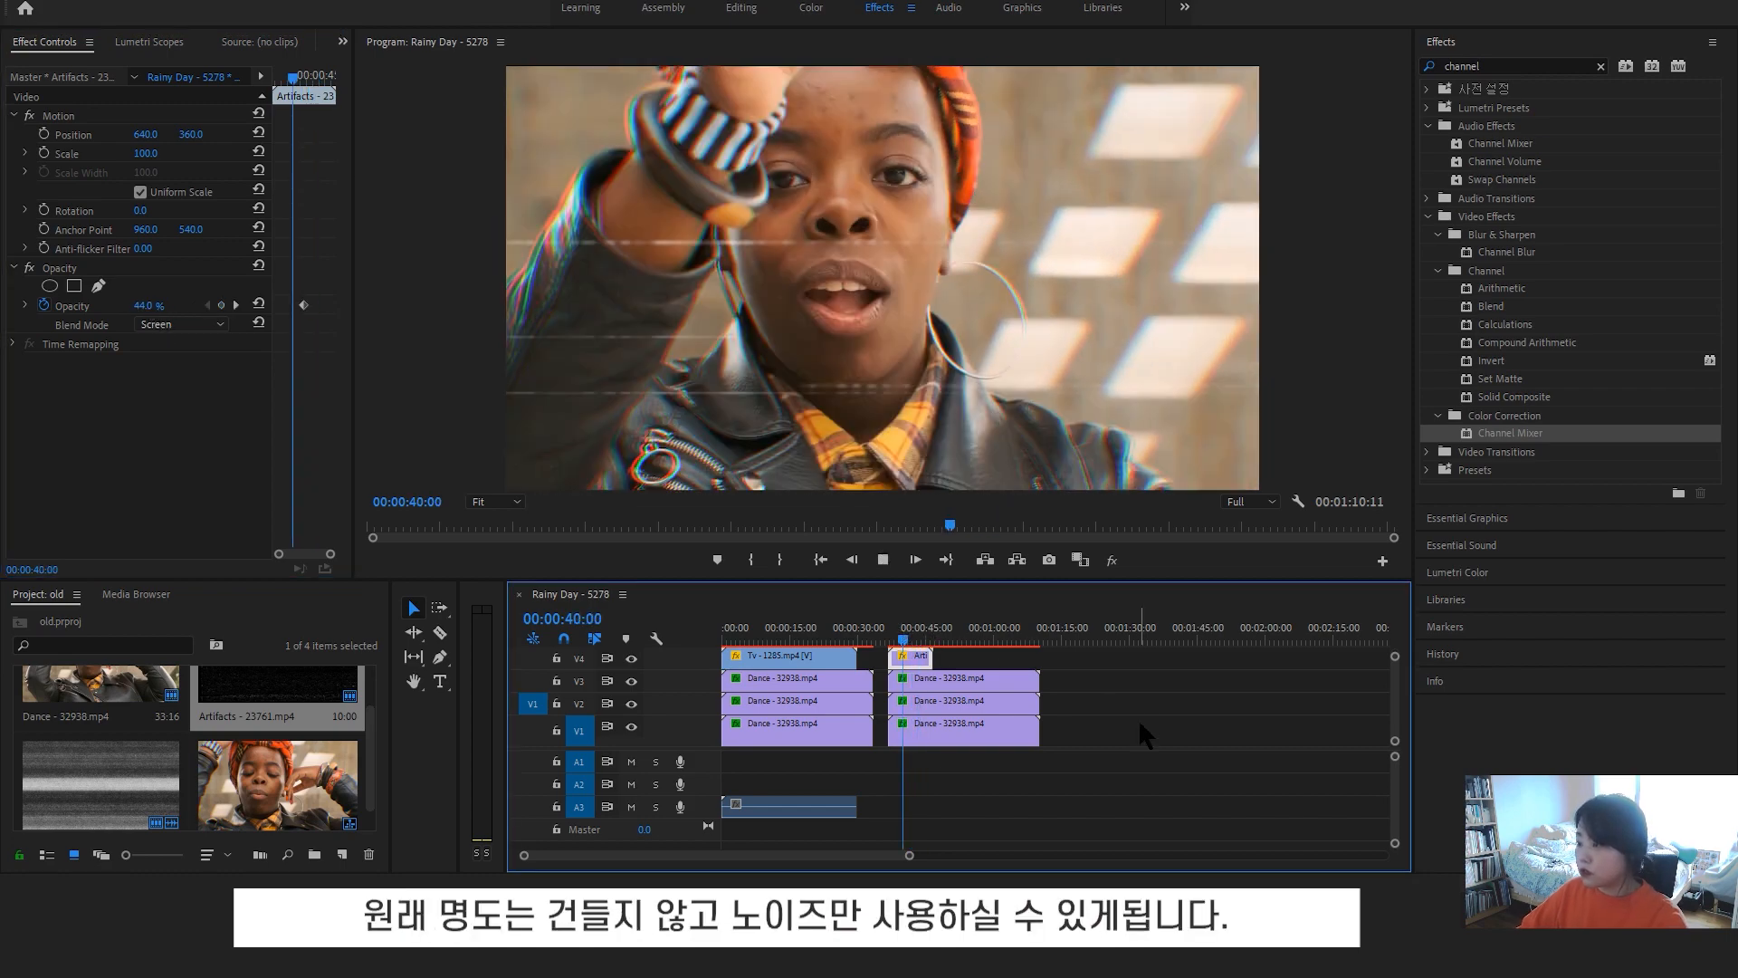
pyautogui.press('space')
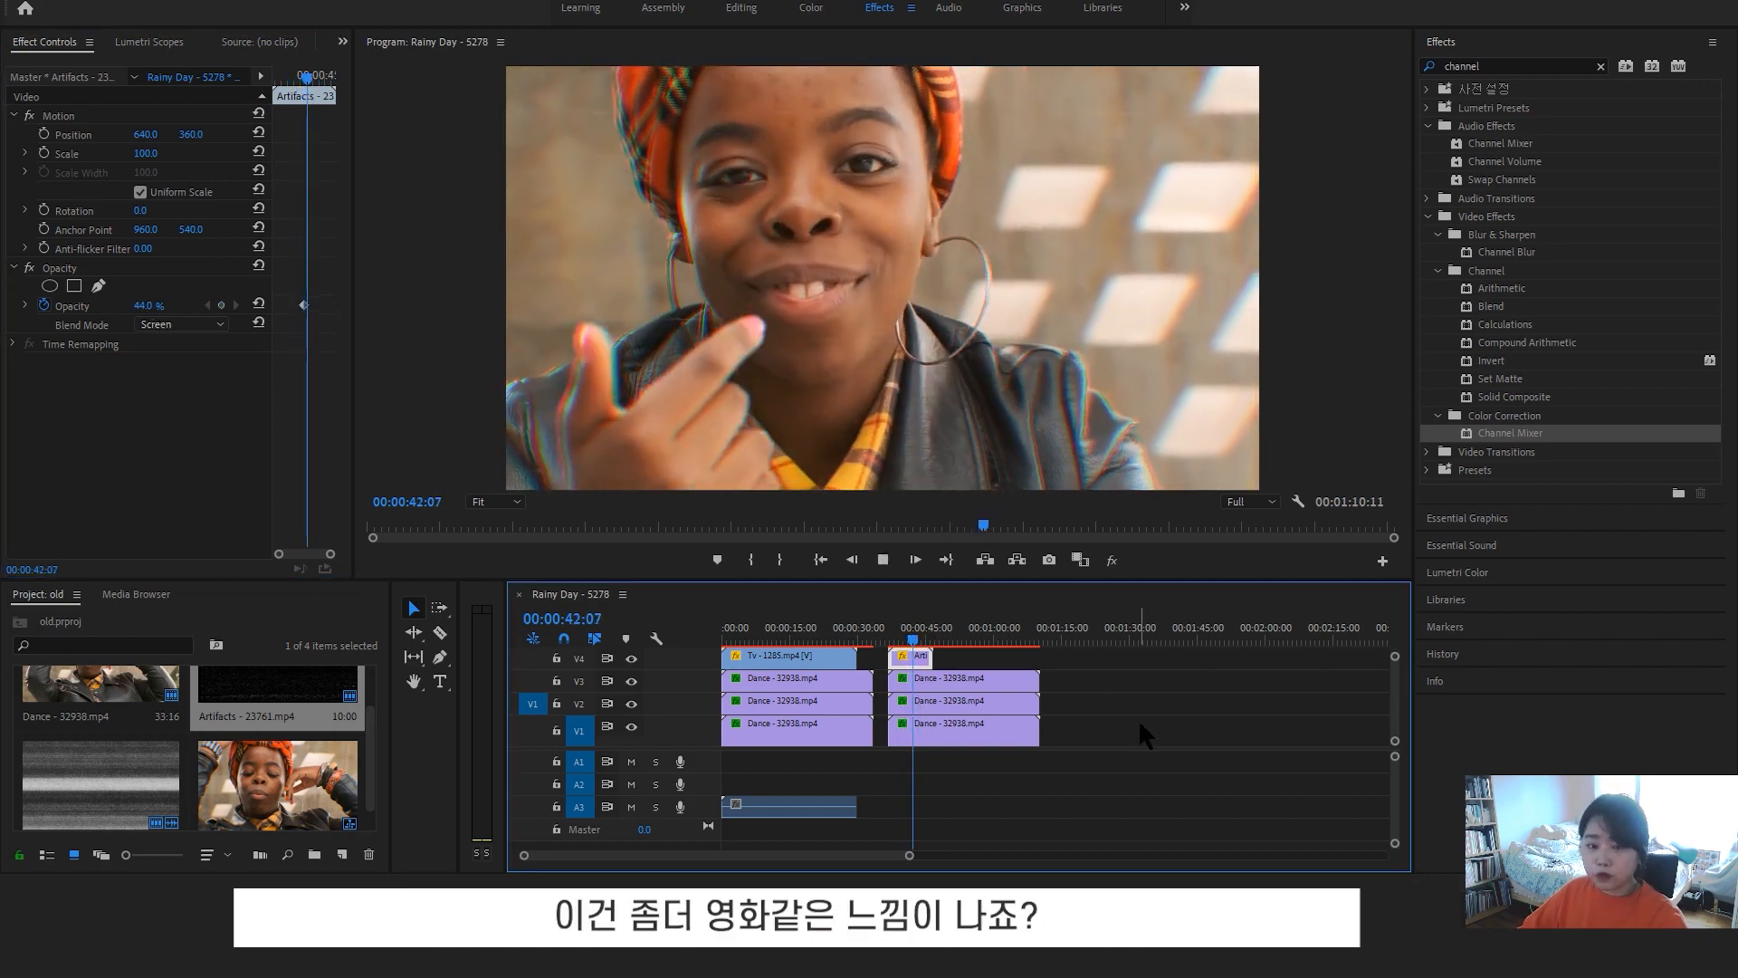
# Nest the second clip stack together with its Artifacts clip and duplicate the nested sequence onto V2
pyautogui.press('space')
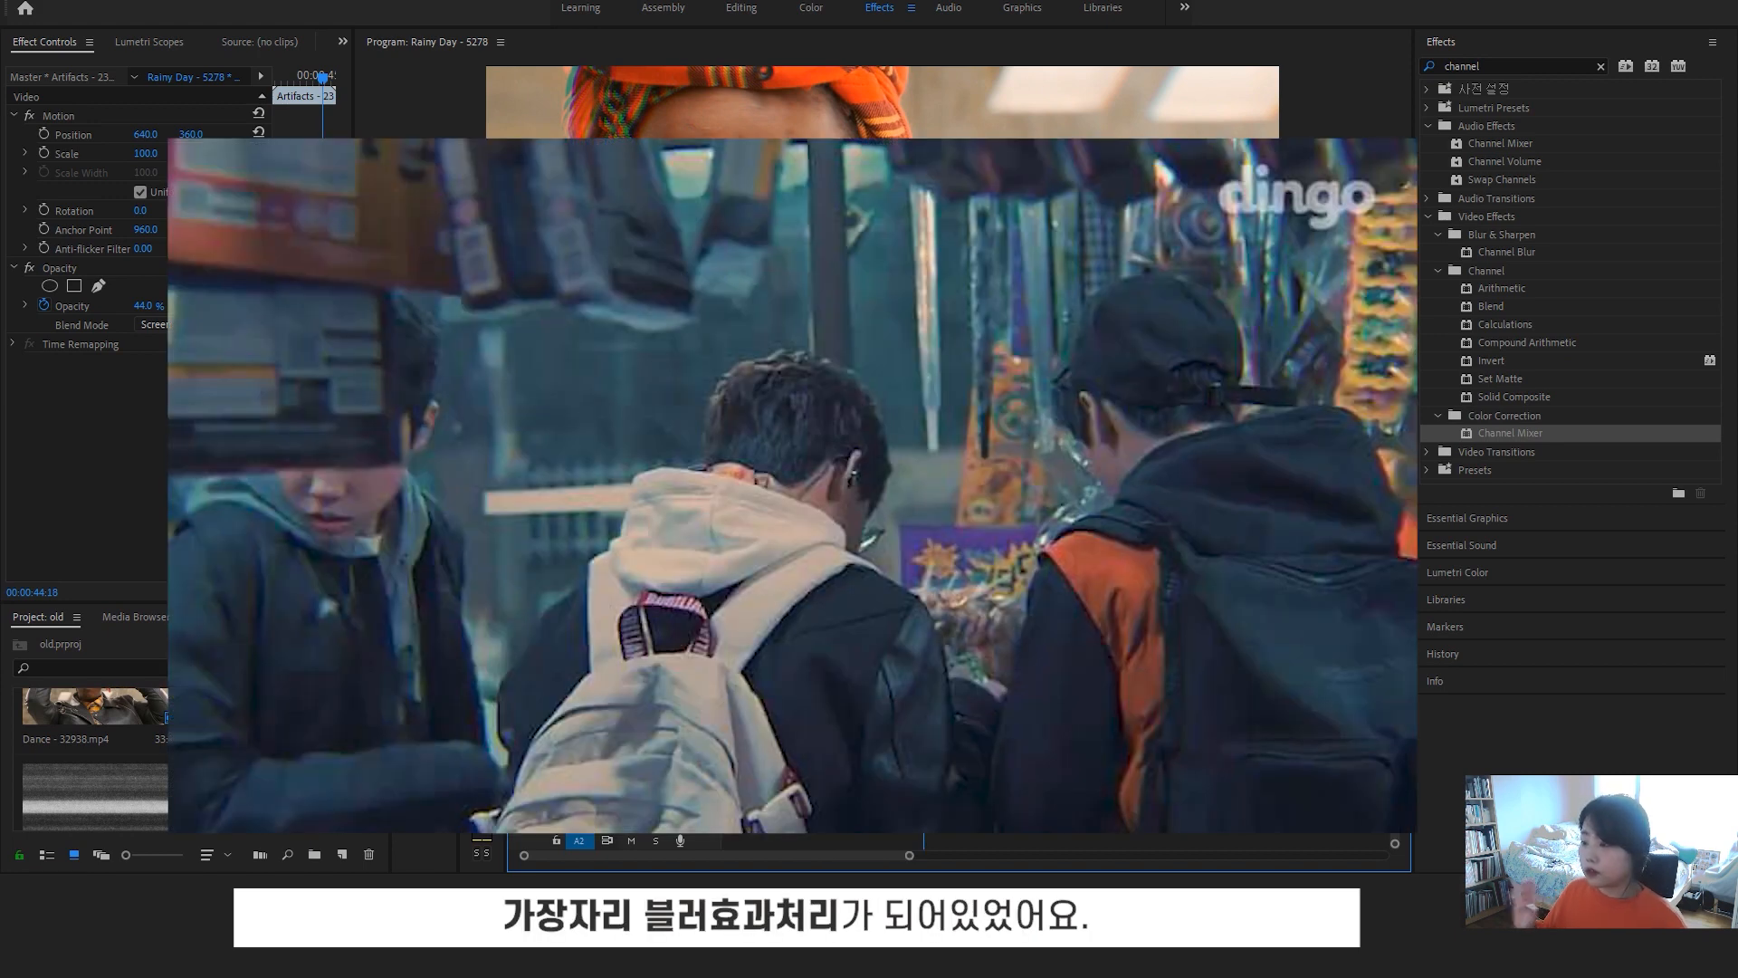
pyautogui.click(1112, 734)
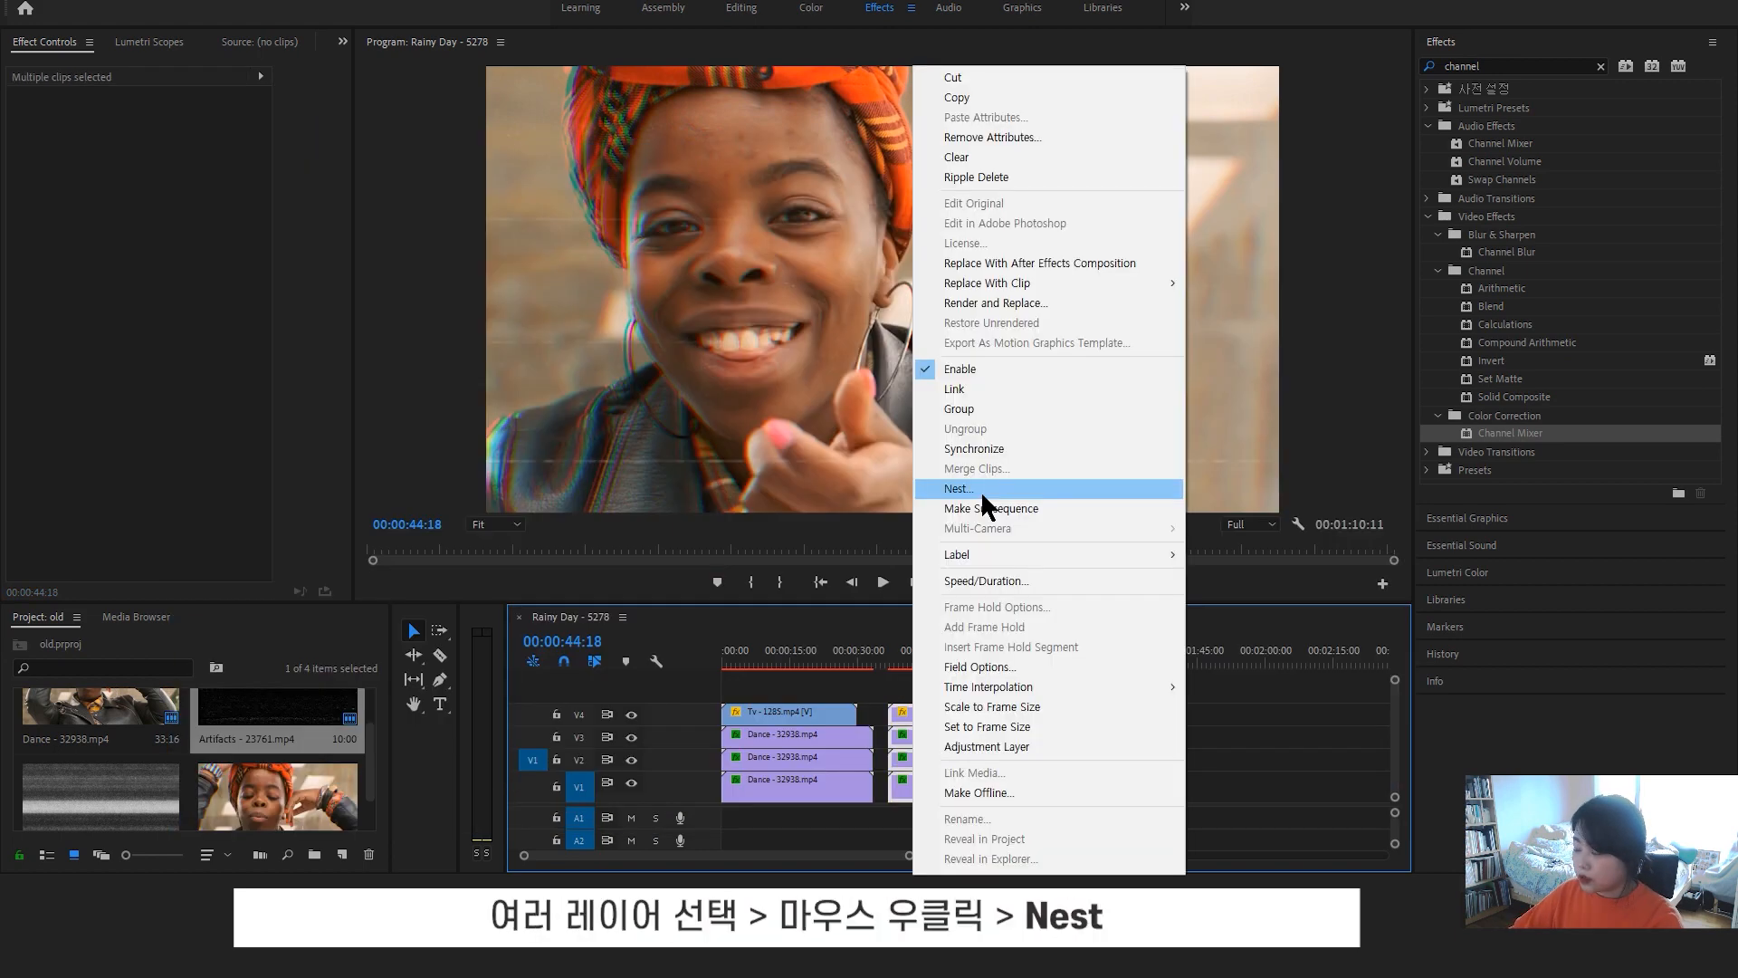
pyautogui.click(981, 490)
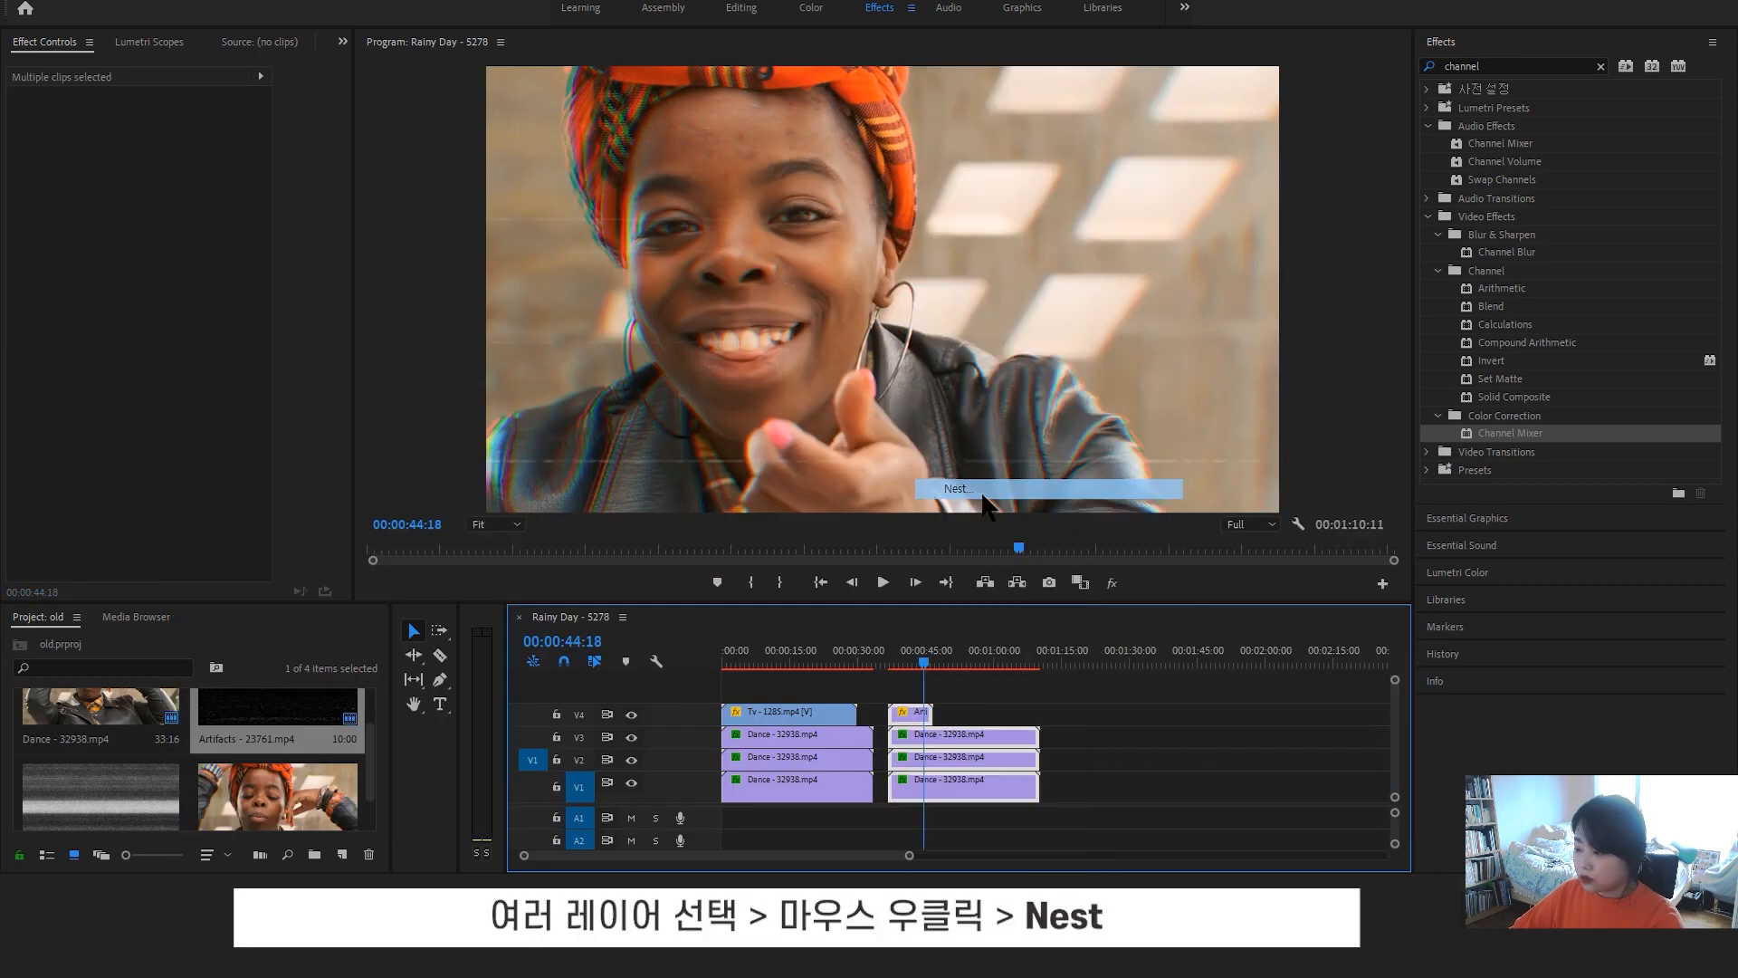
pyautogui.press('Return')
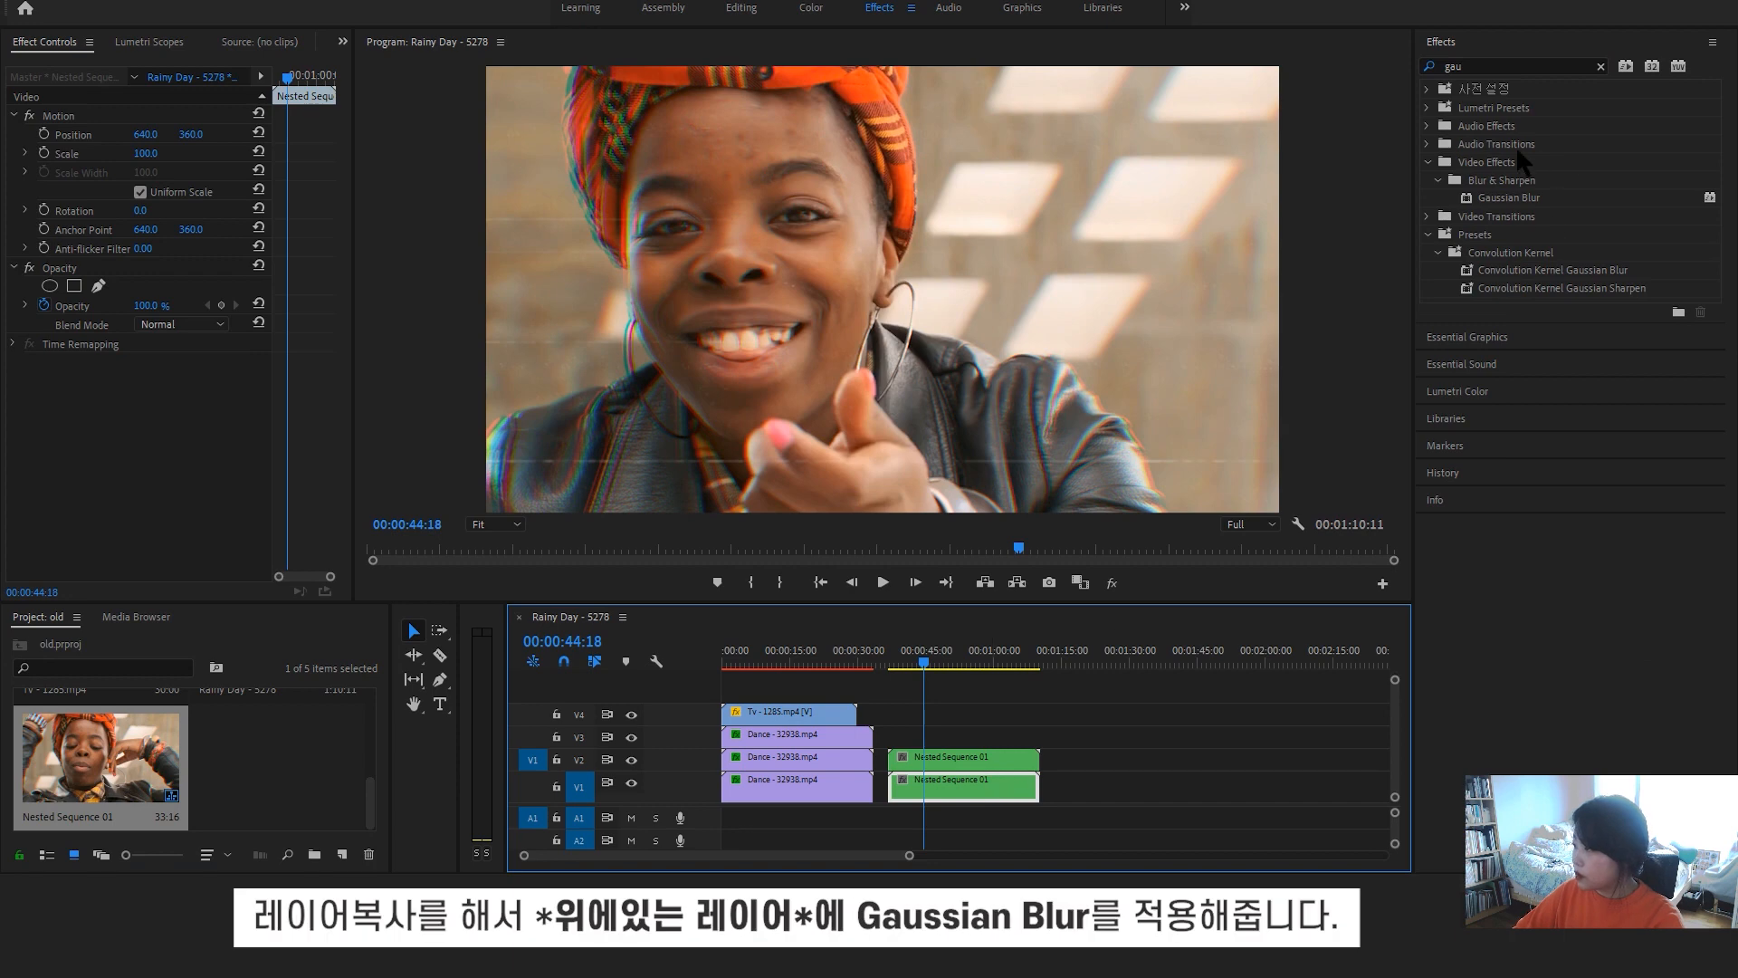
# Apply Gaussian Blur to the upper nested sequence copy with Blurriness 155 and Repeat Edge Pixels enabled
pyautogui.moveTo(1509, 197); pyautogui.dragTo(993, 755)
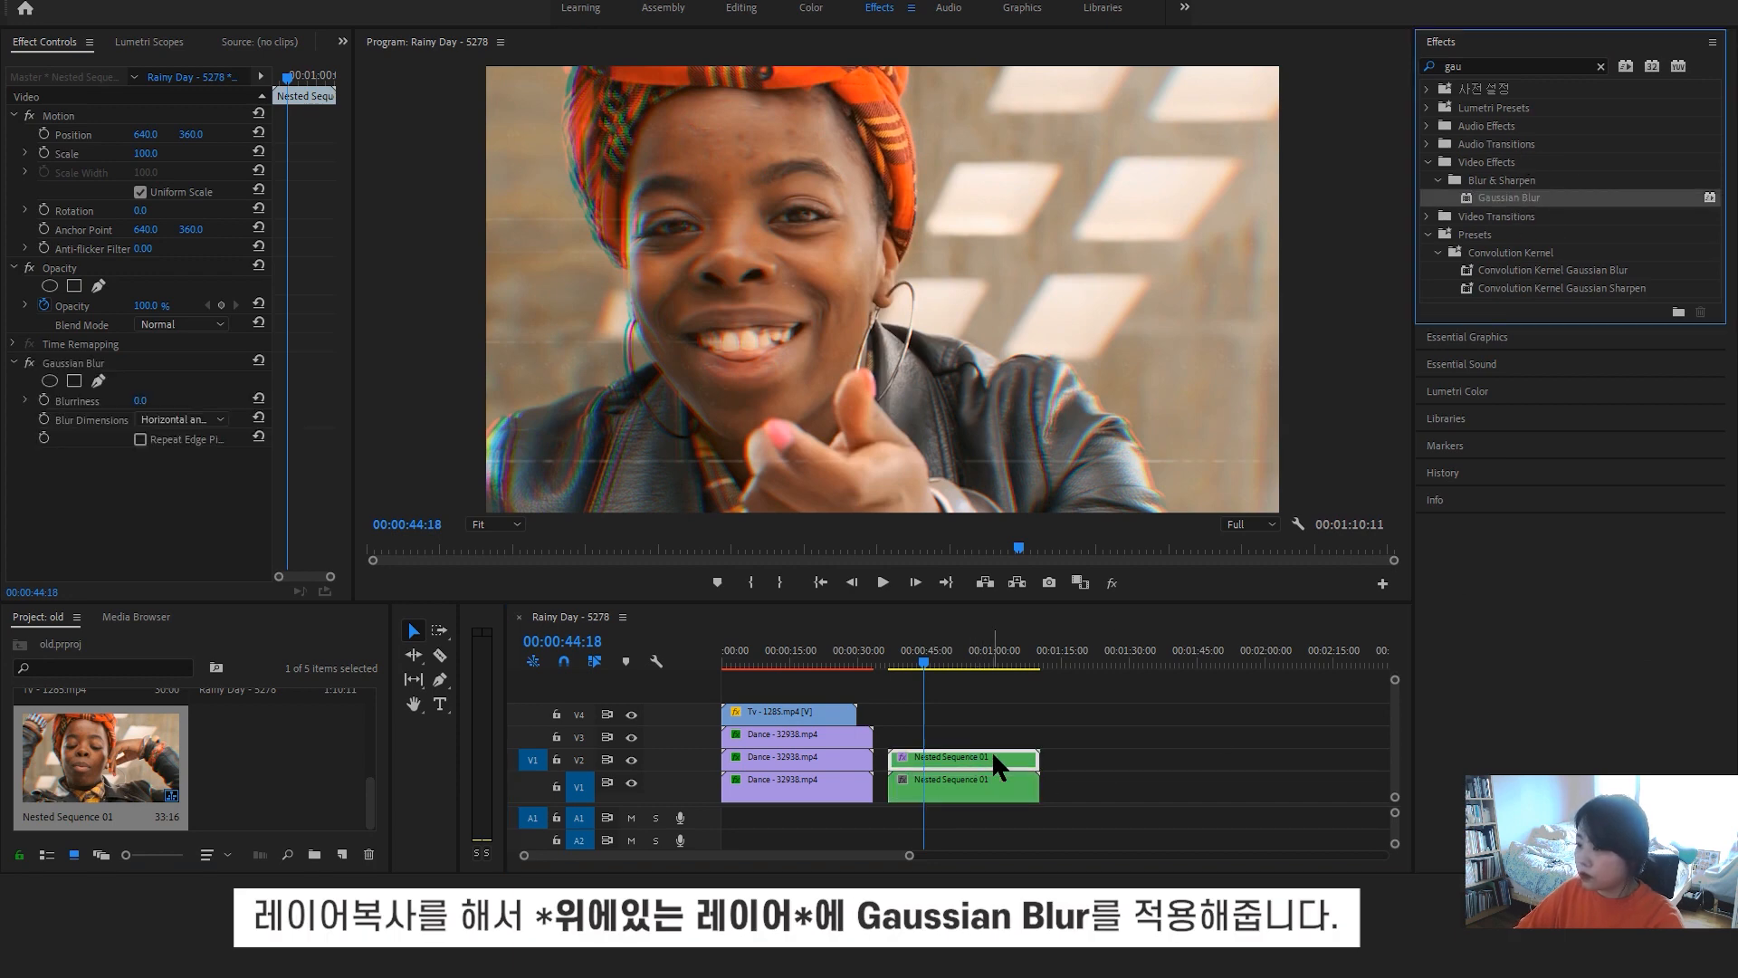
pyautogui.moveTo(140, 400); pyautogui.dragTo(281, 400)
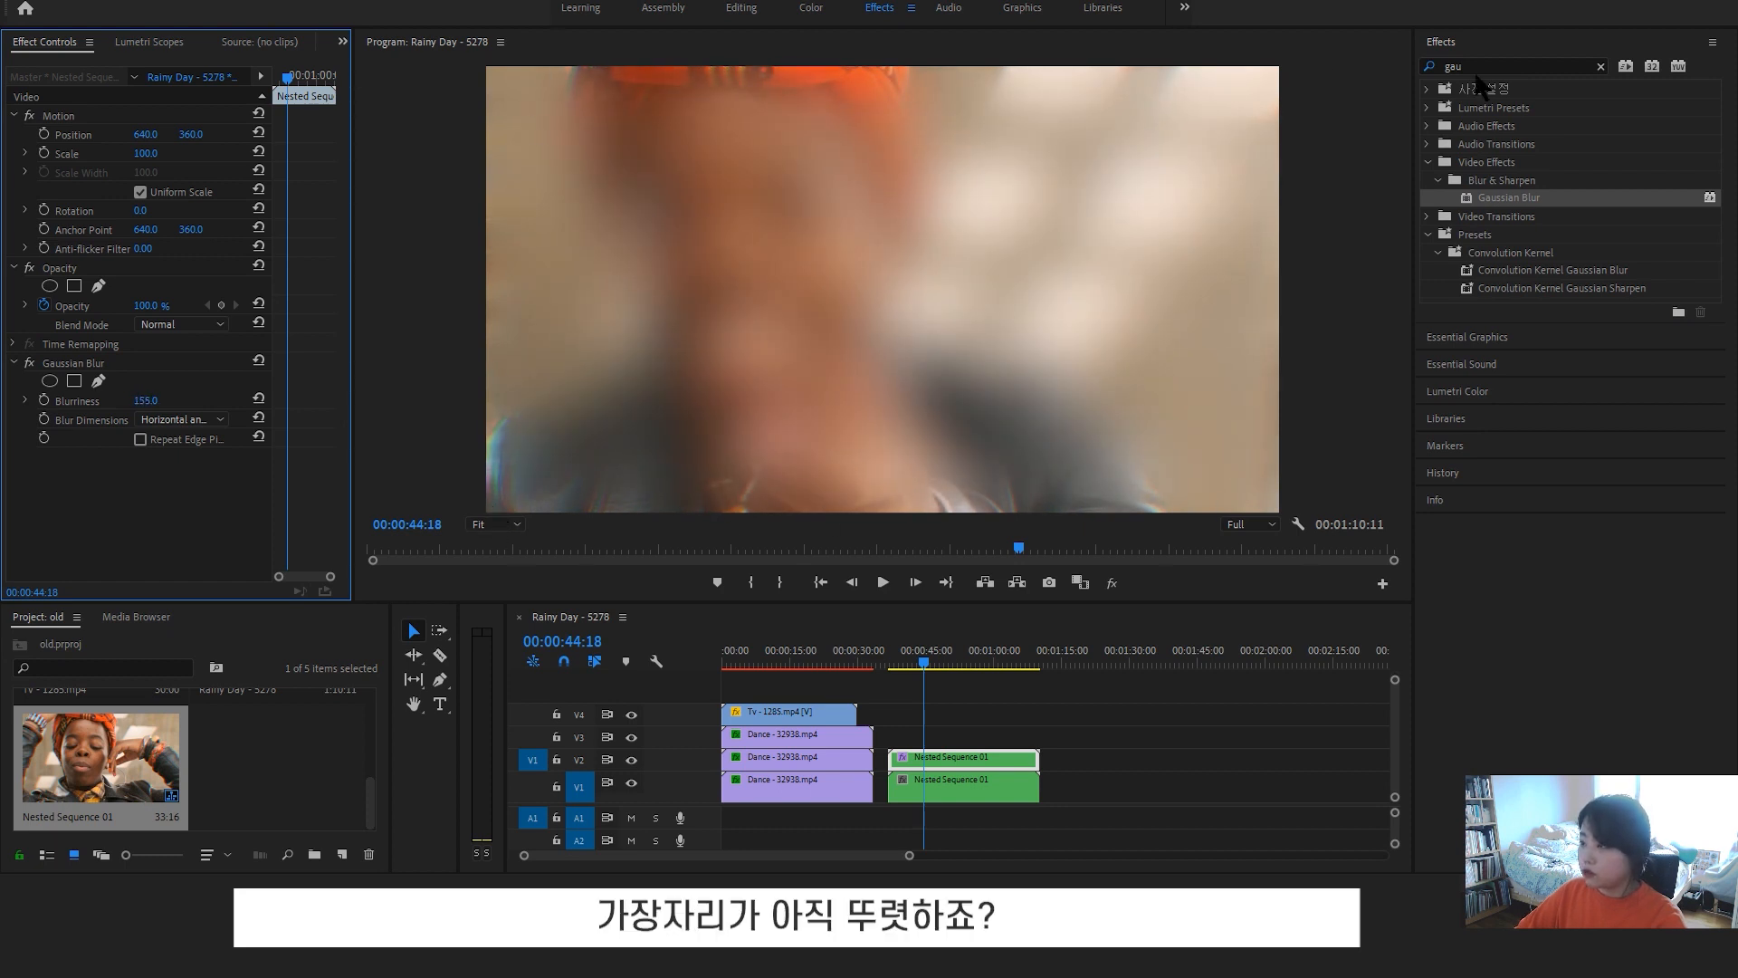
pyautogui.click(141, 442)
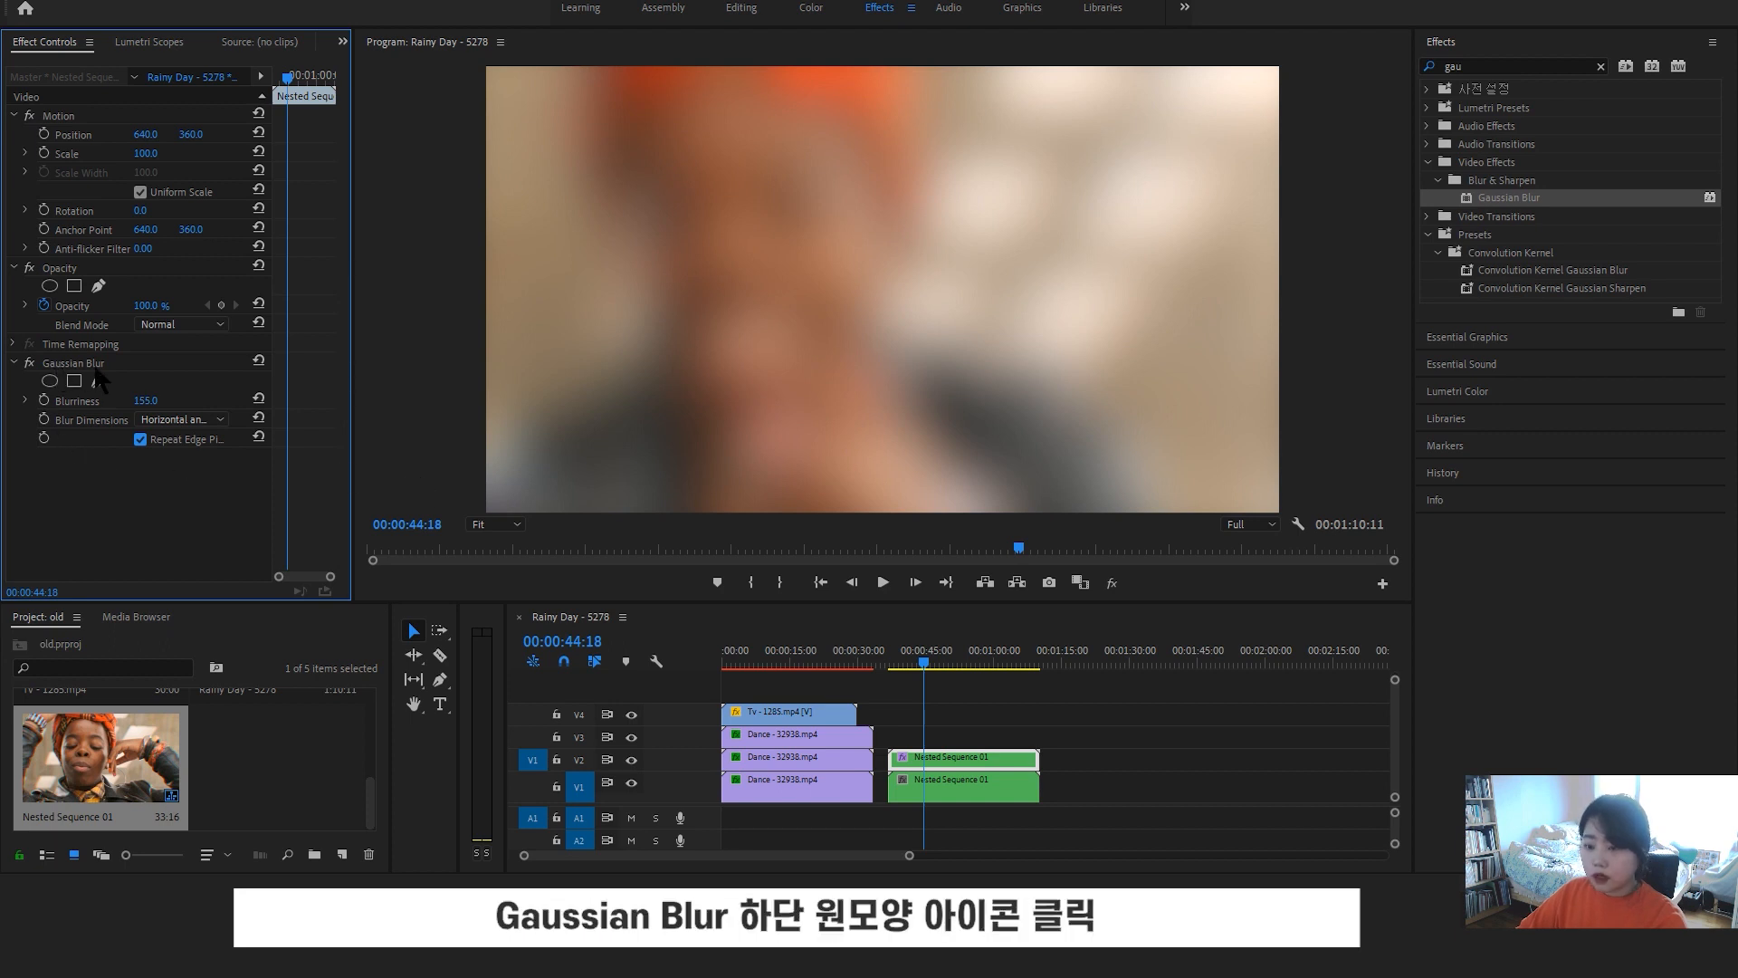
# Add an elliptical mask to the Gaussian Blur, extended upward toward the frame's upper edge, and invert it so only the edges blur
pyautogui.click(50, 381)
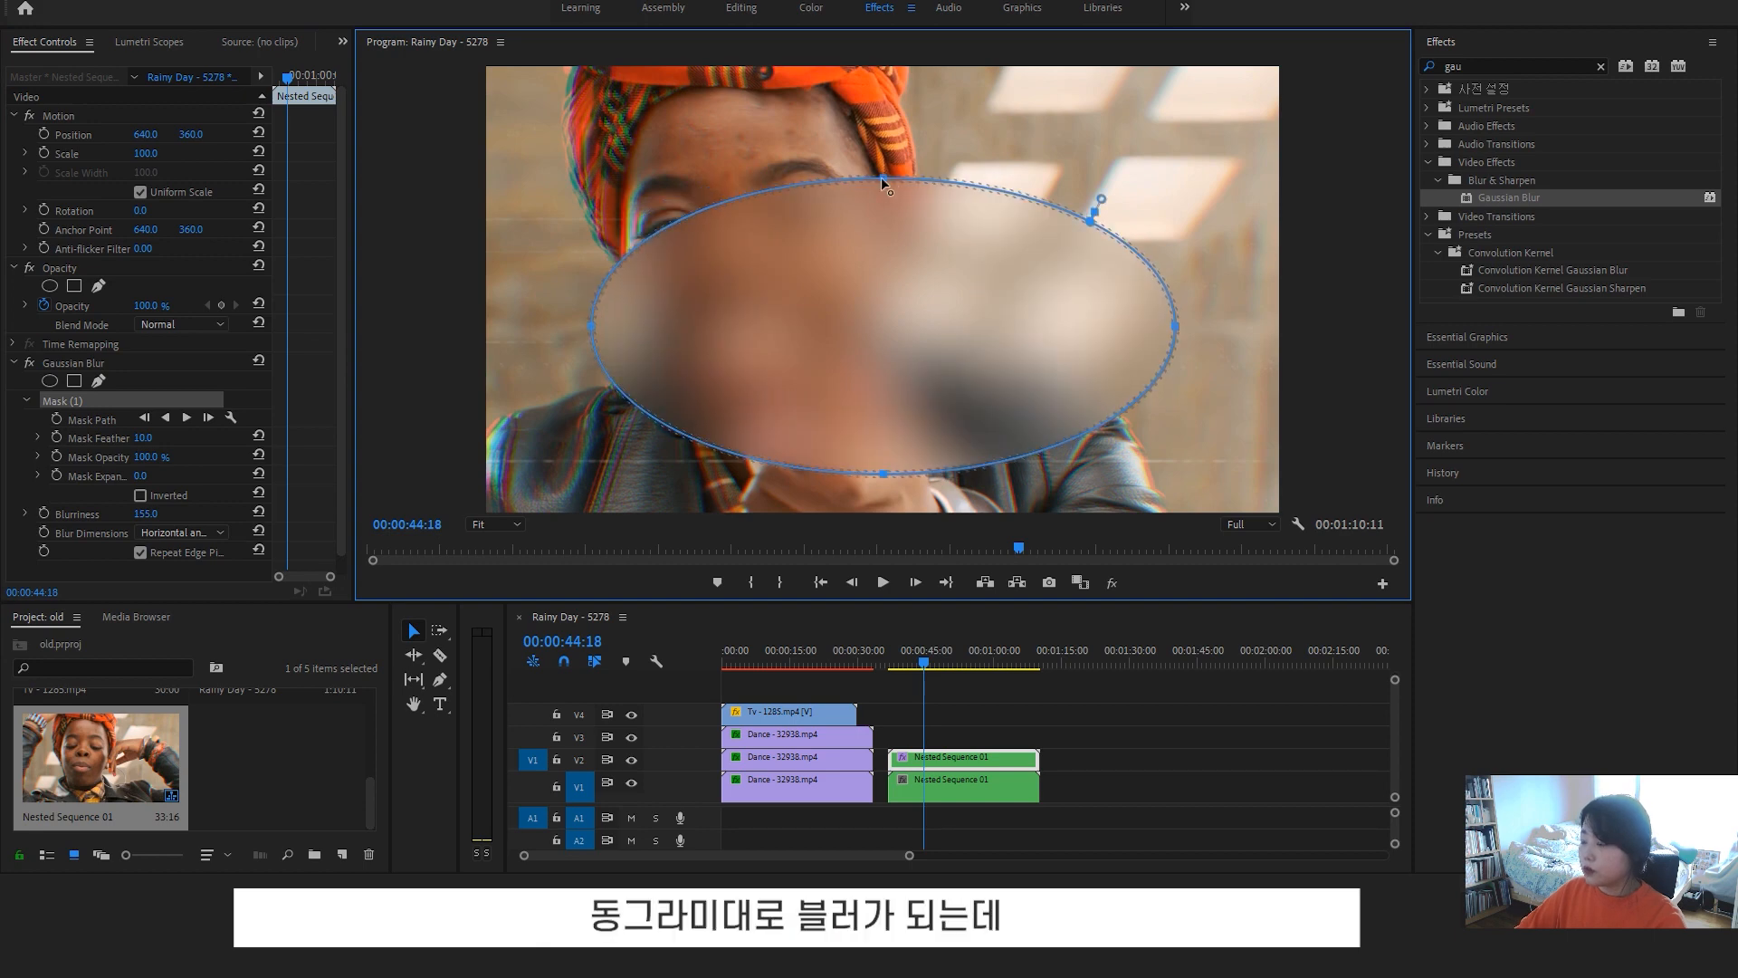
pyautogui.moveTo(882, 176); pyautogui.dragTo(882, 104)
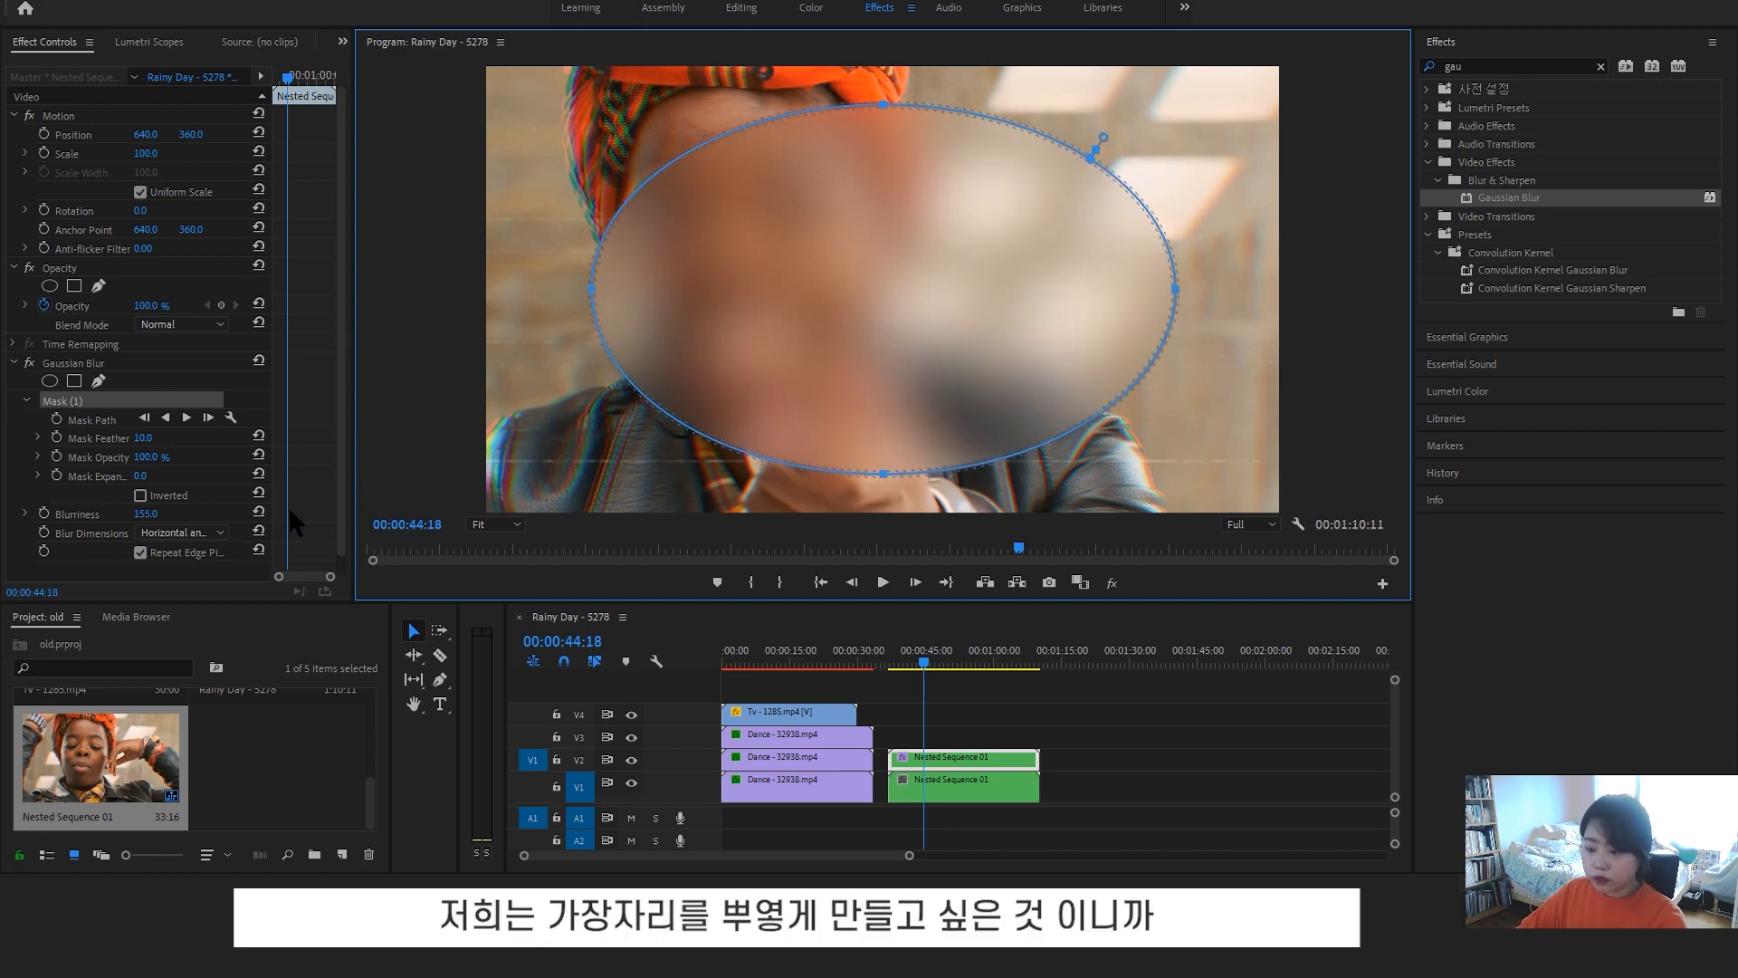
pyautogui.click(140, 495)
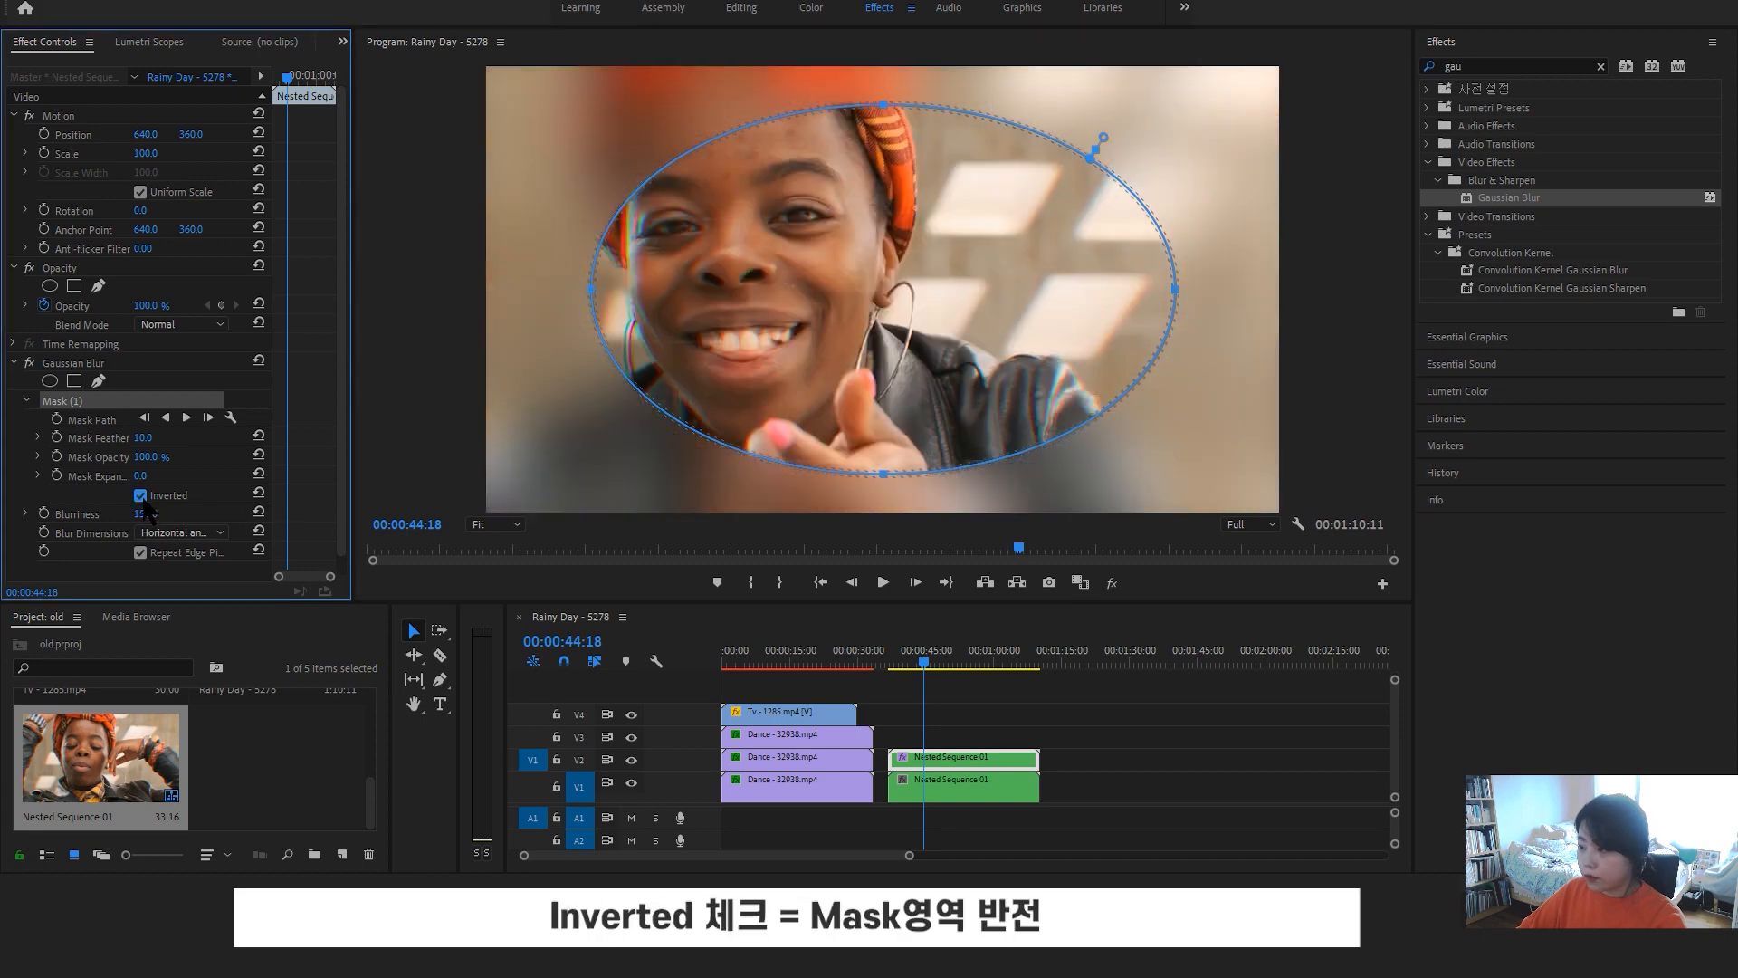
pyautogui.click(1311, 438)
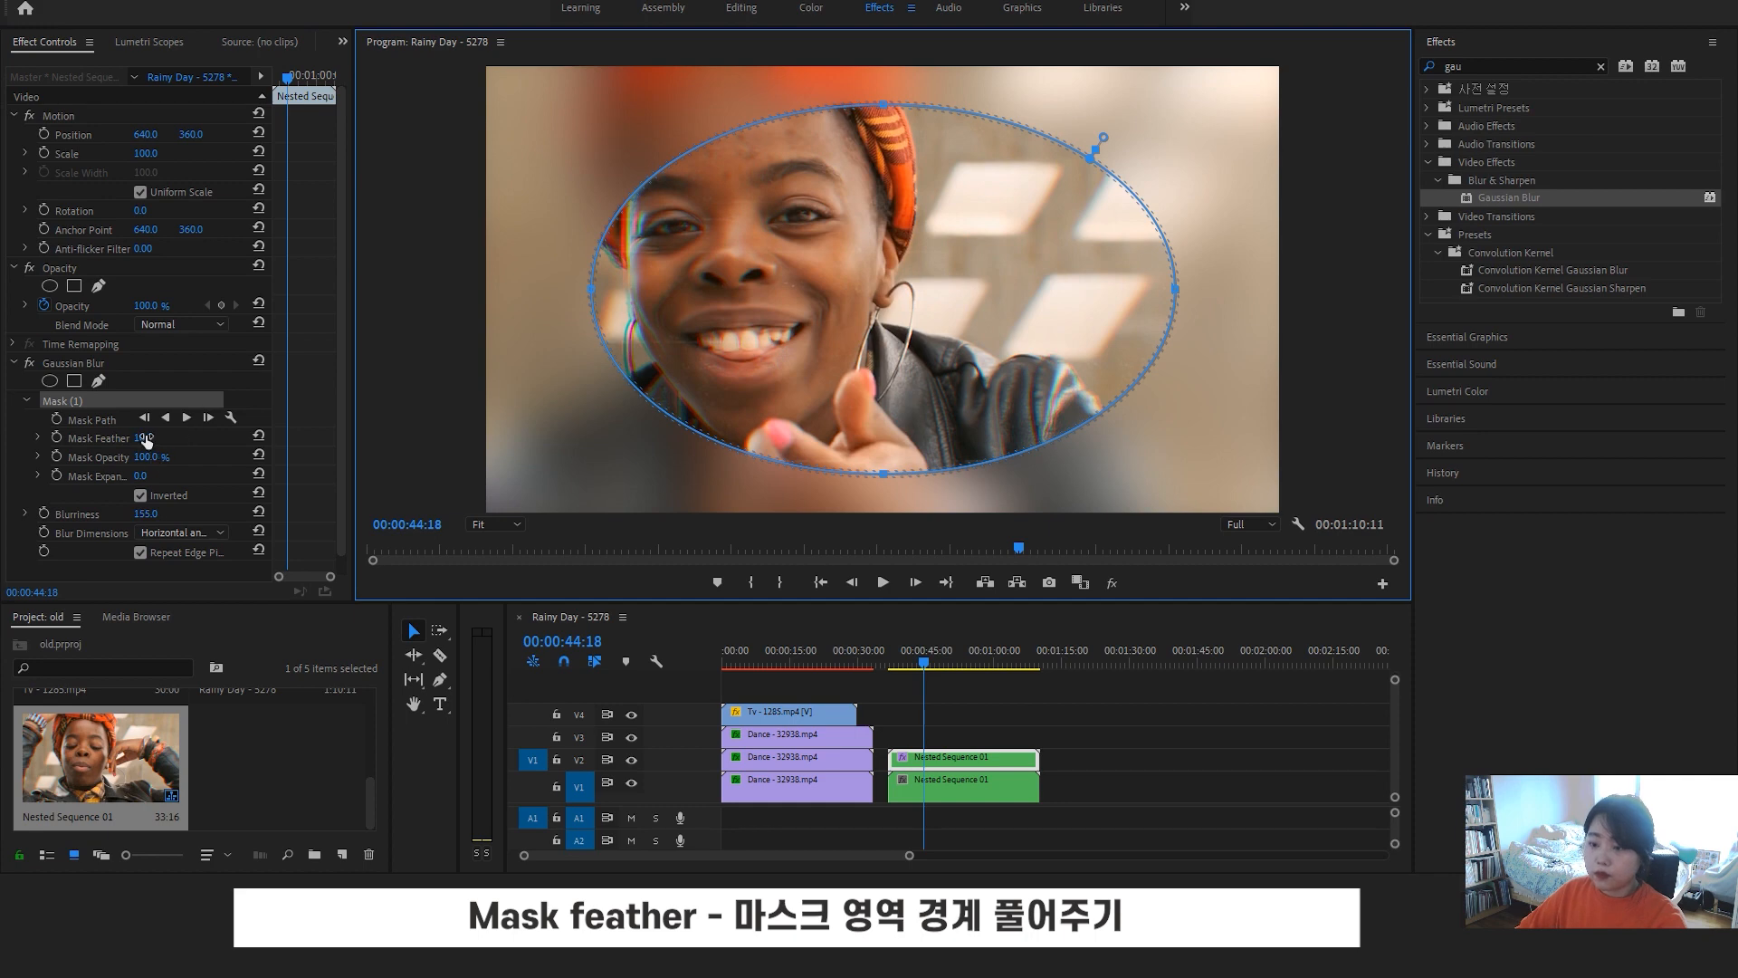
# Soften the blur mask with a feather of 223 and a lower mask opacity, and scrub across both clip stacks to compare the looks
pyautogui.moveTo(143, 438); pyautogui.dragTo(336, 438)
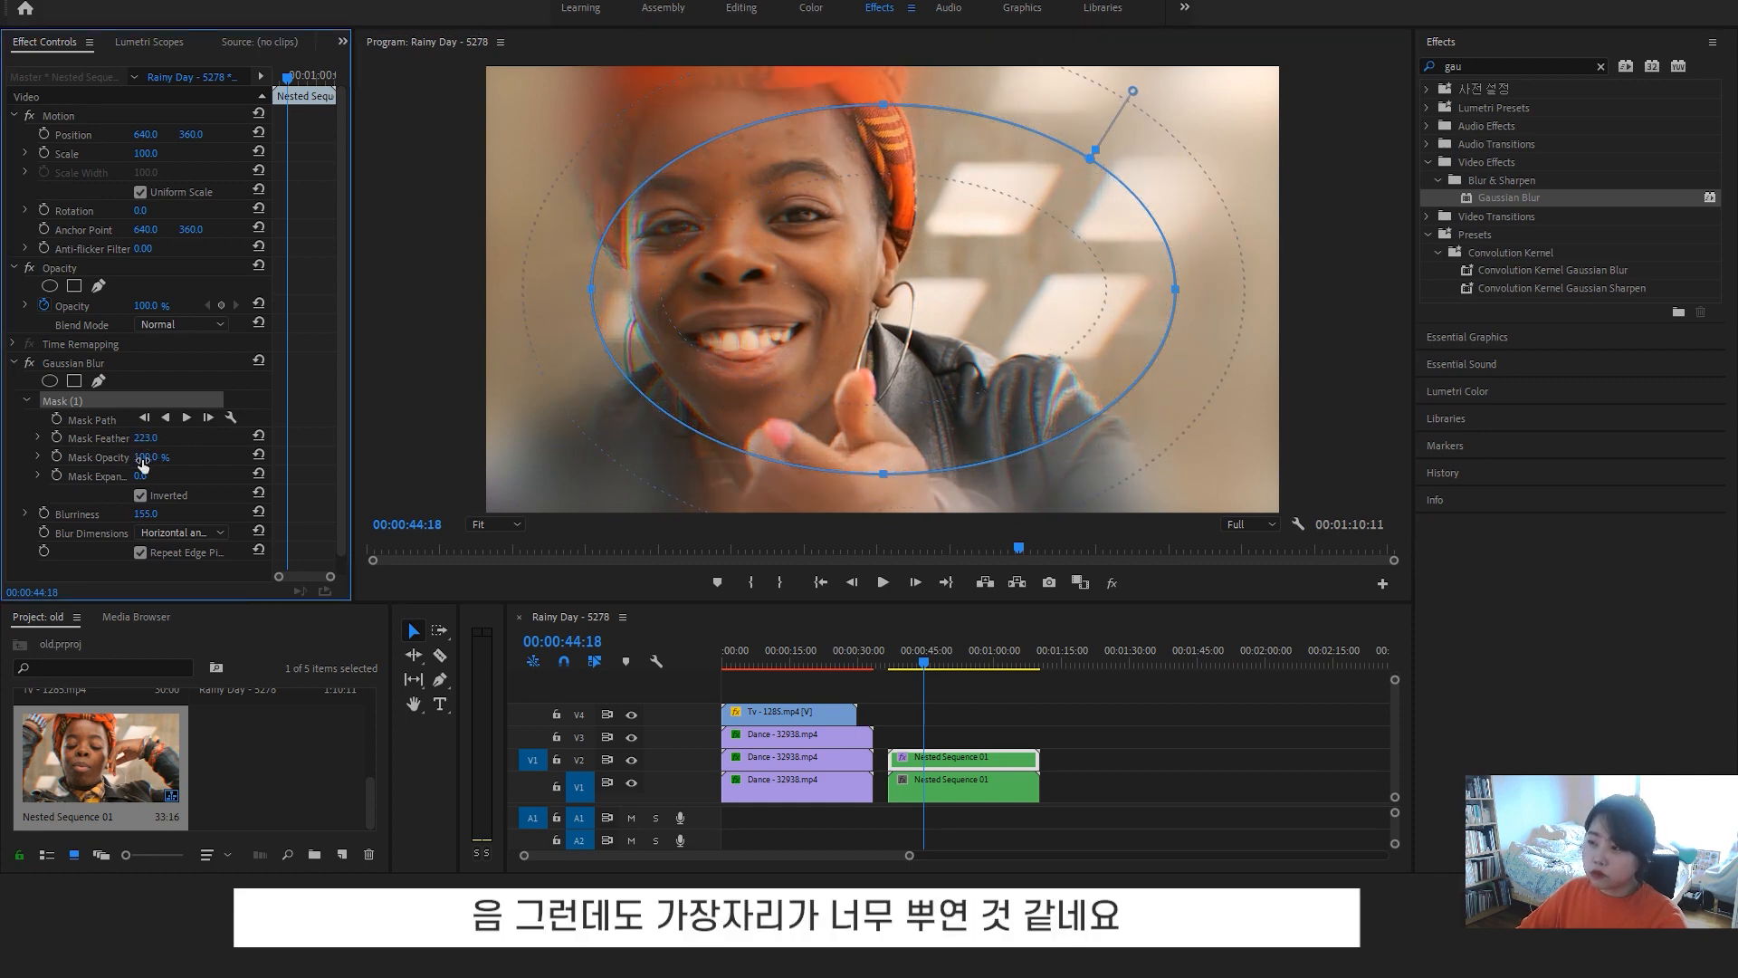
pyautogui.moveTo(142, 464); pyautogui.dragTo(92, 464)
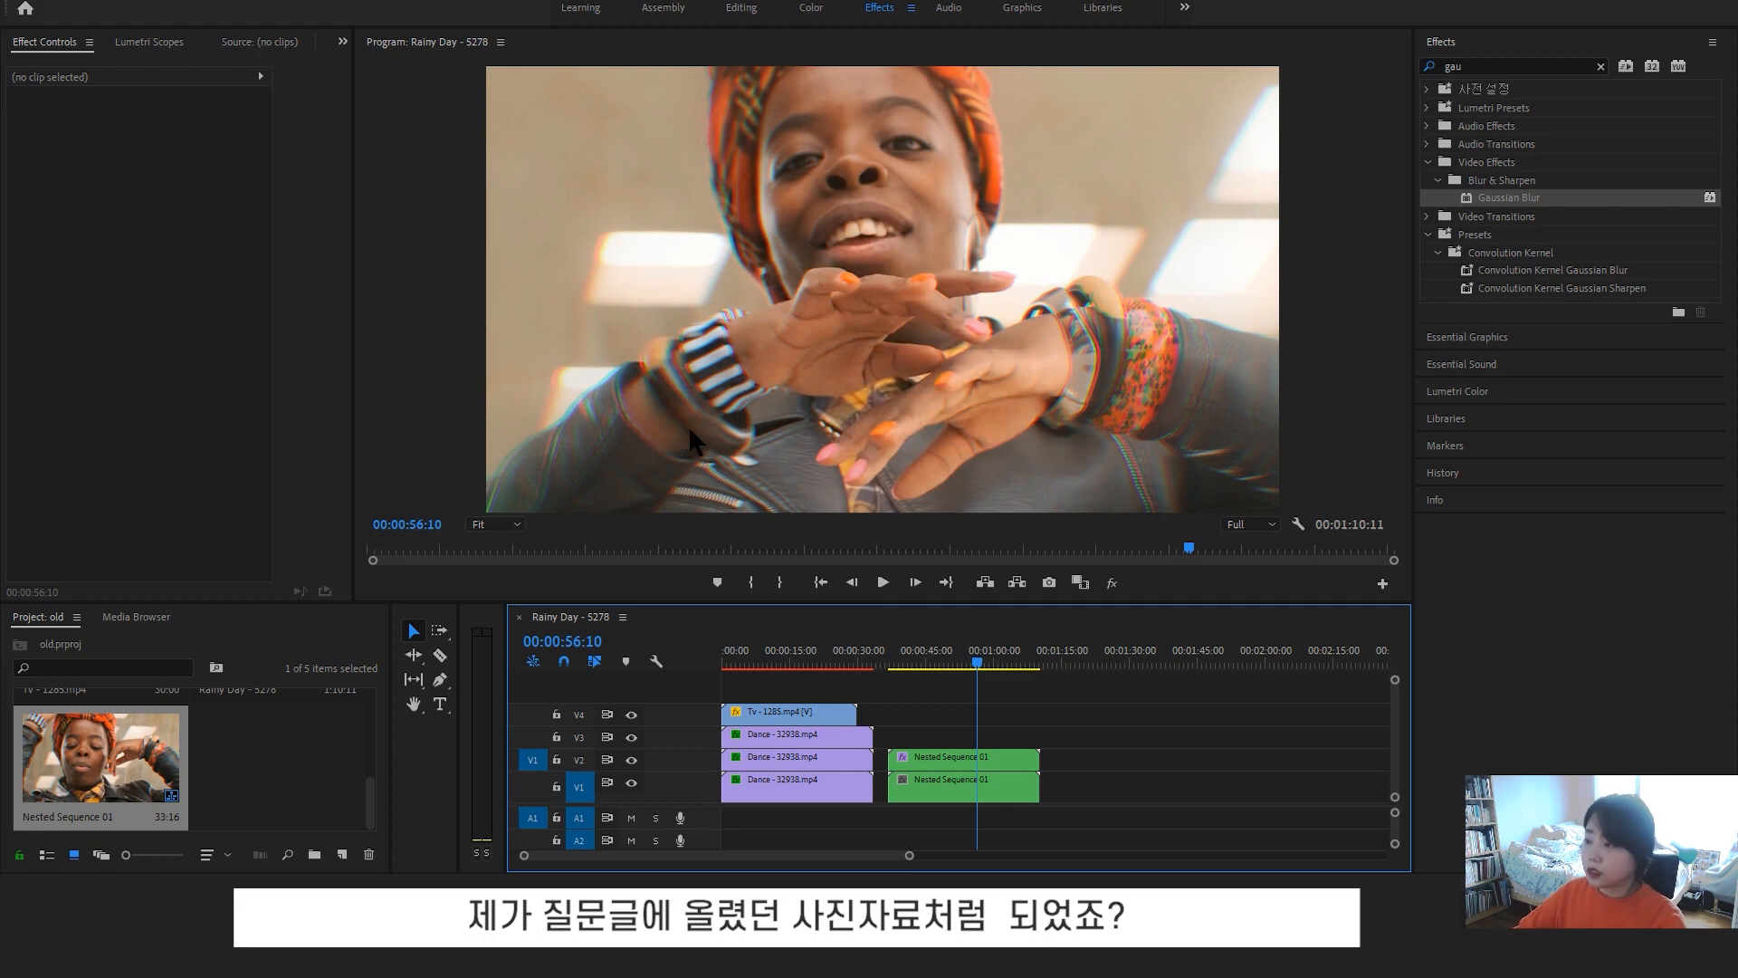
pyautogui.moveTo(1012, 666); pyautogui.dragTo(871, 664)
pyautogui.moveTo(766, 662); pyautogui.dragTo(975, 665)
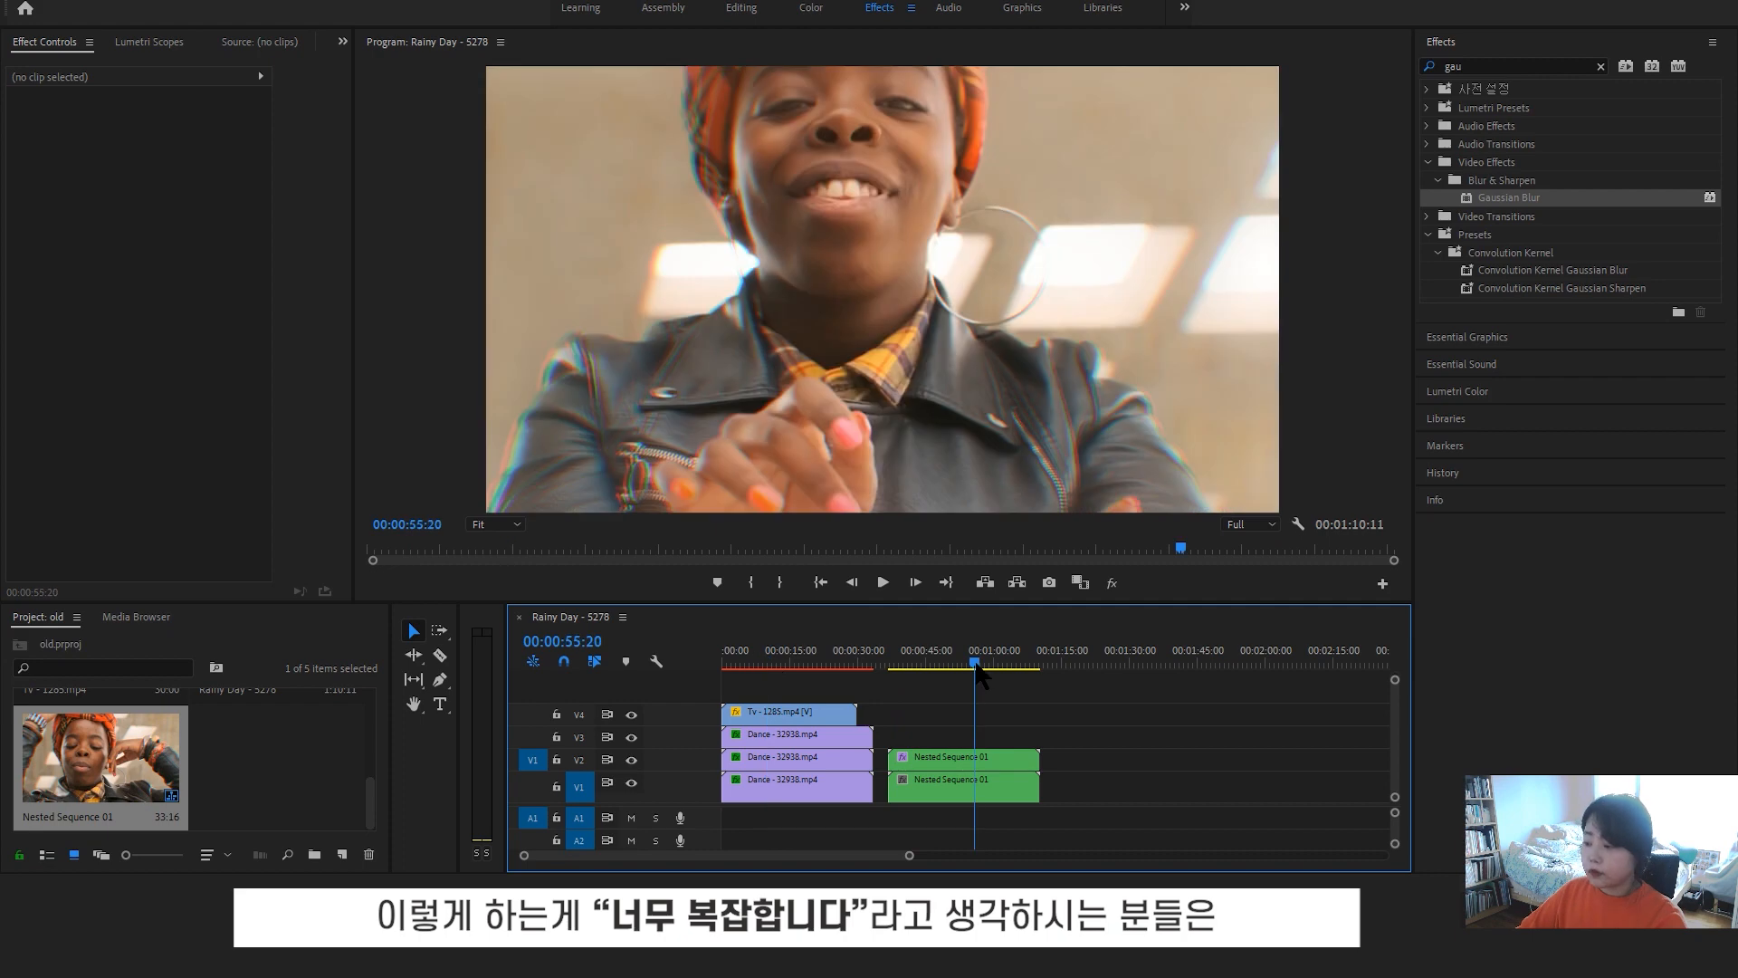